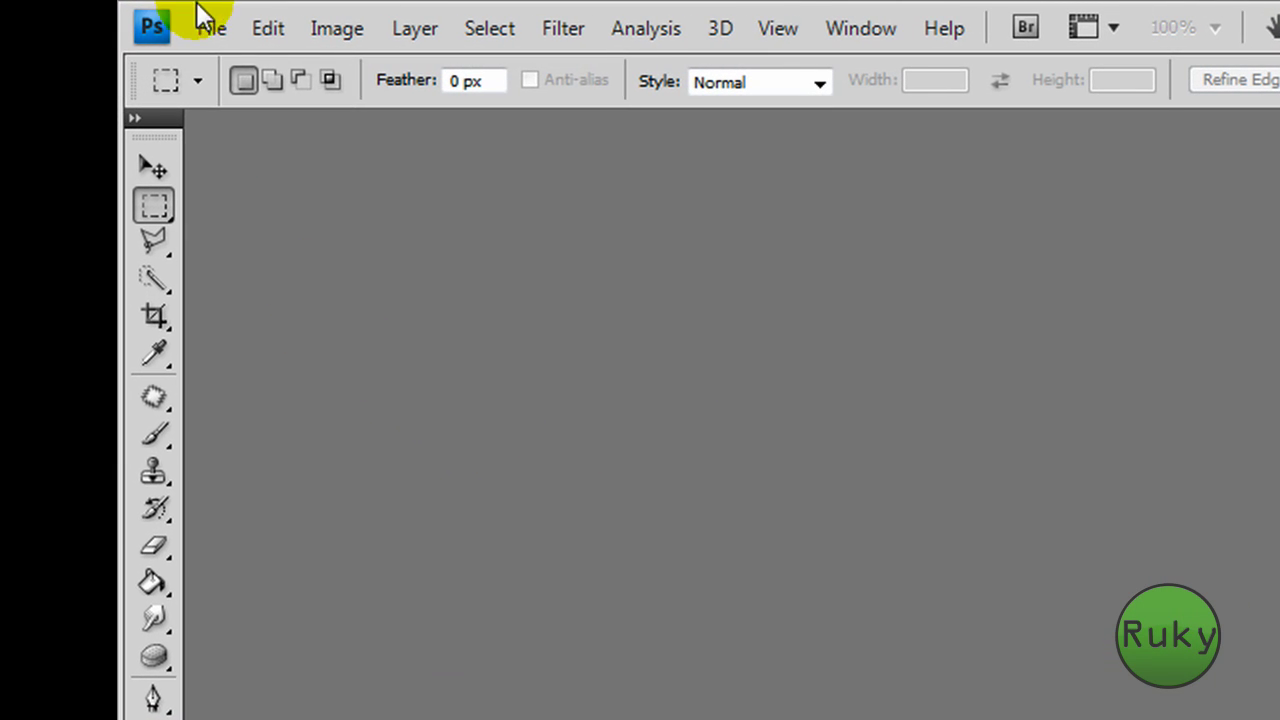
# Step: Create Untitled-1, a 1000 × 1000 px, 72 ppi document with a transparent background
pyautogui.click(210, 28)
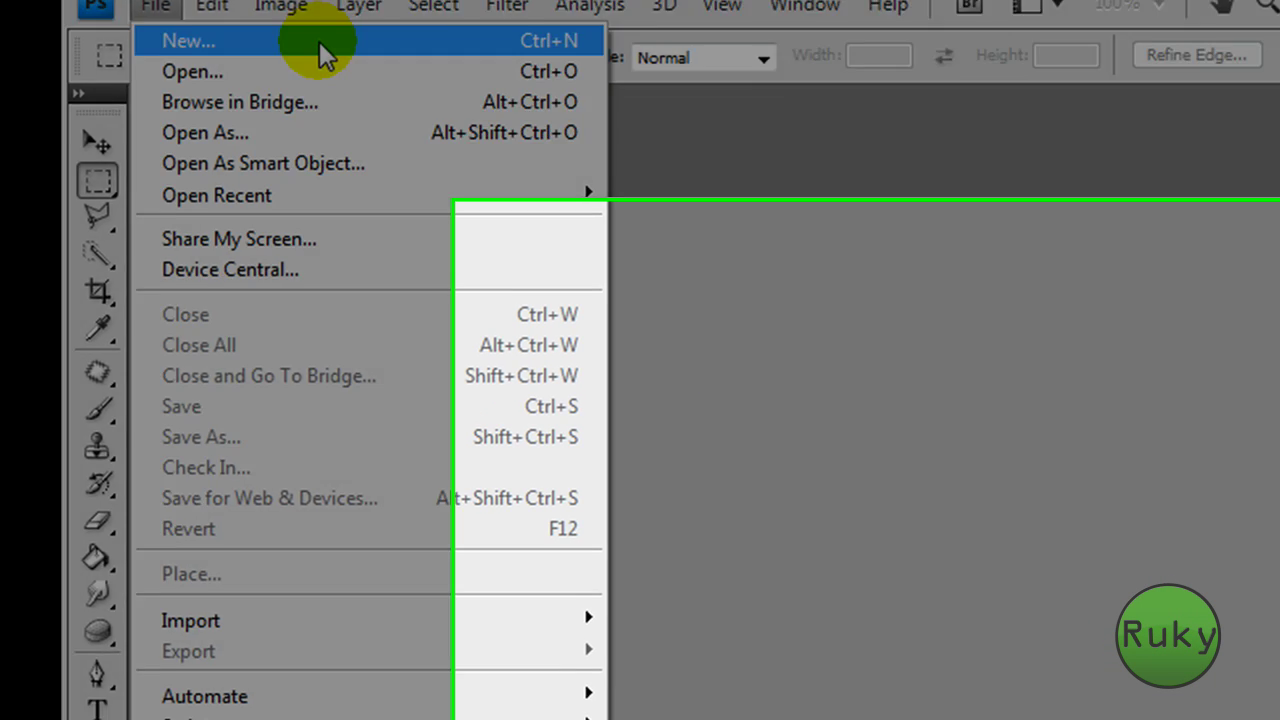
pyautogui.click(370, 62)
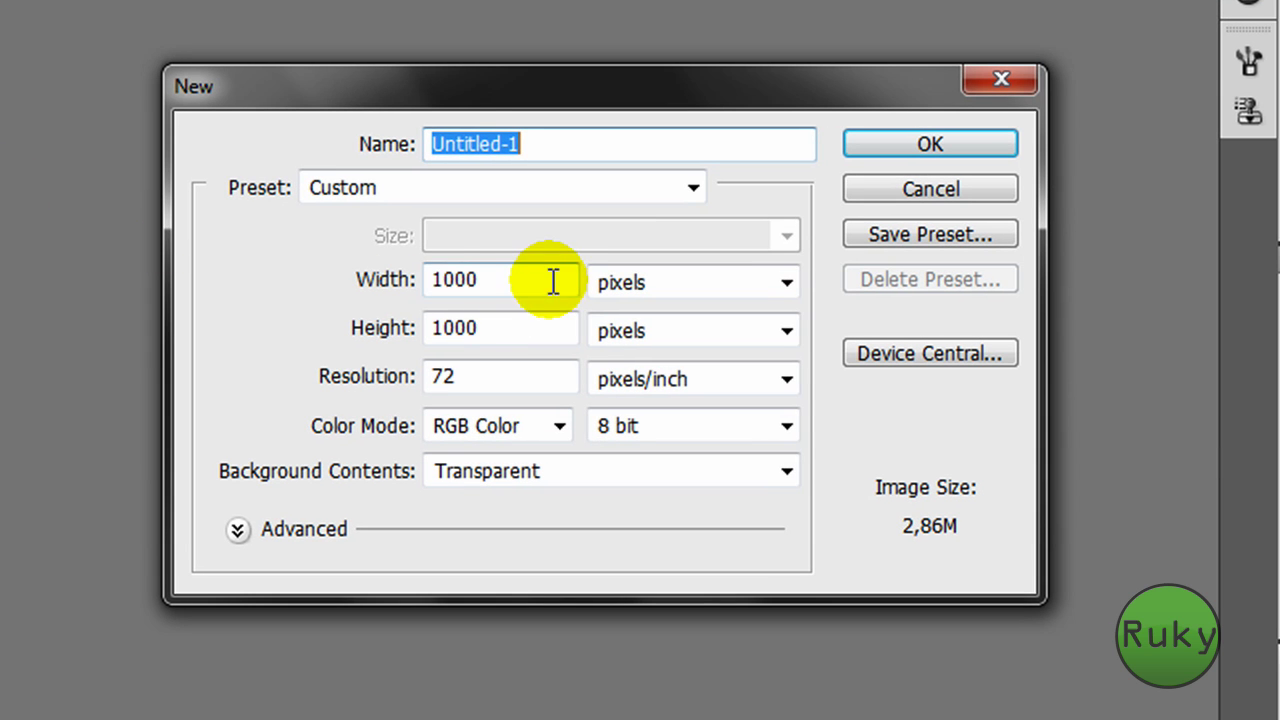
pyautogui.press('Tab')
pyautogui.press('Tab')
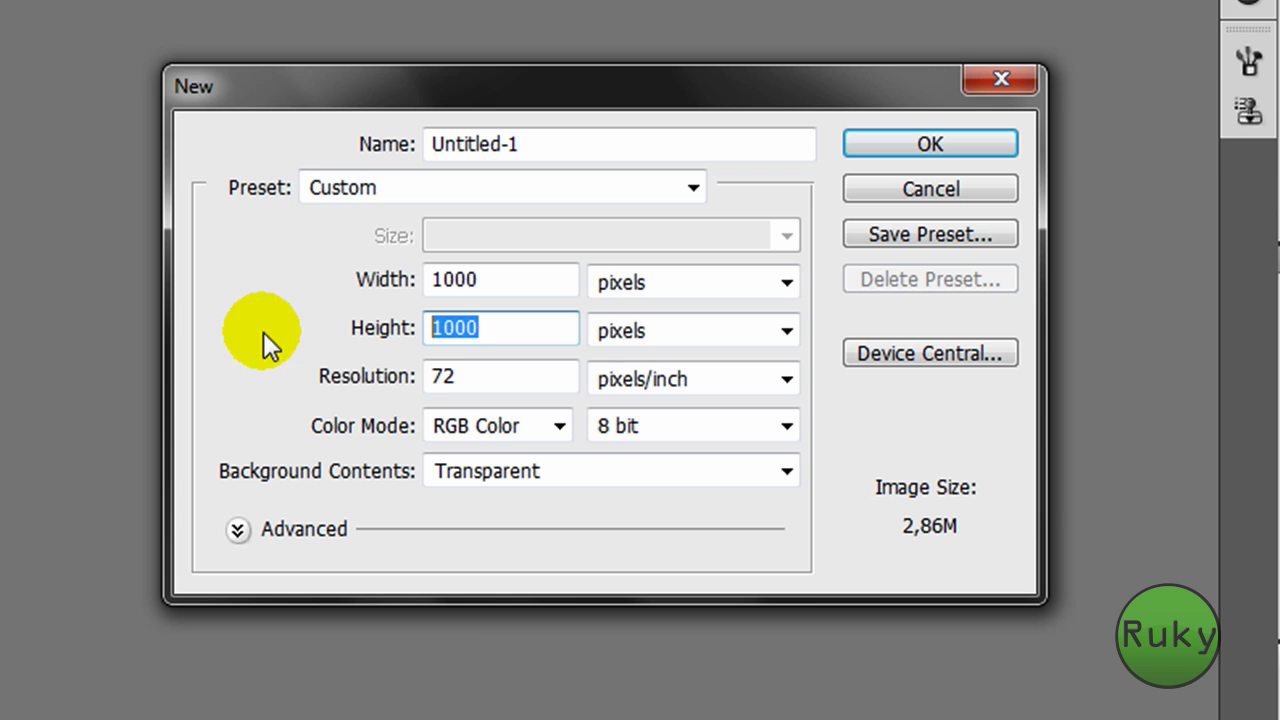
pyautogui.press('Tab')
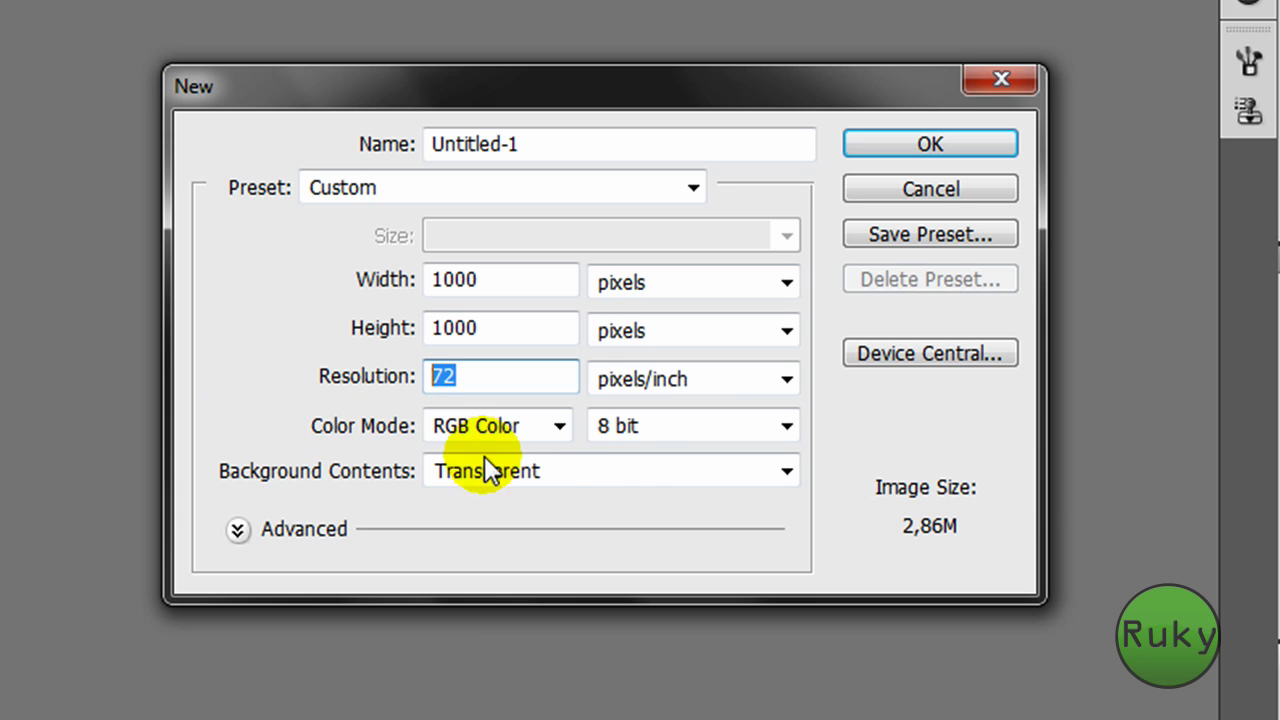
pyautogui.click(670, 468)
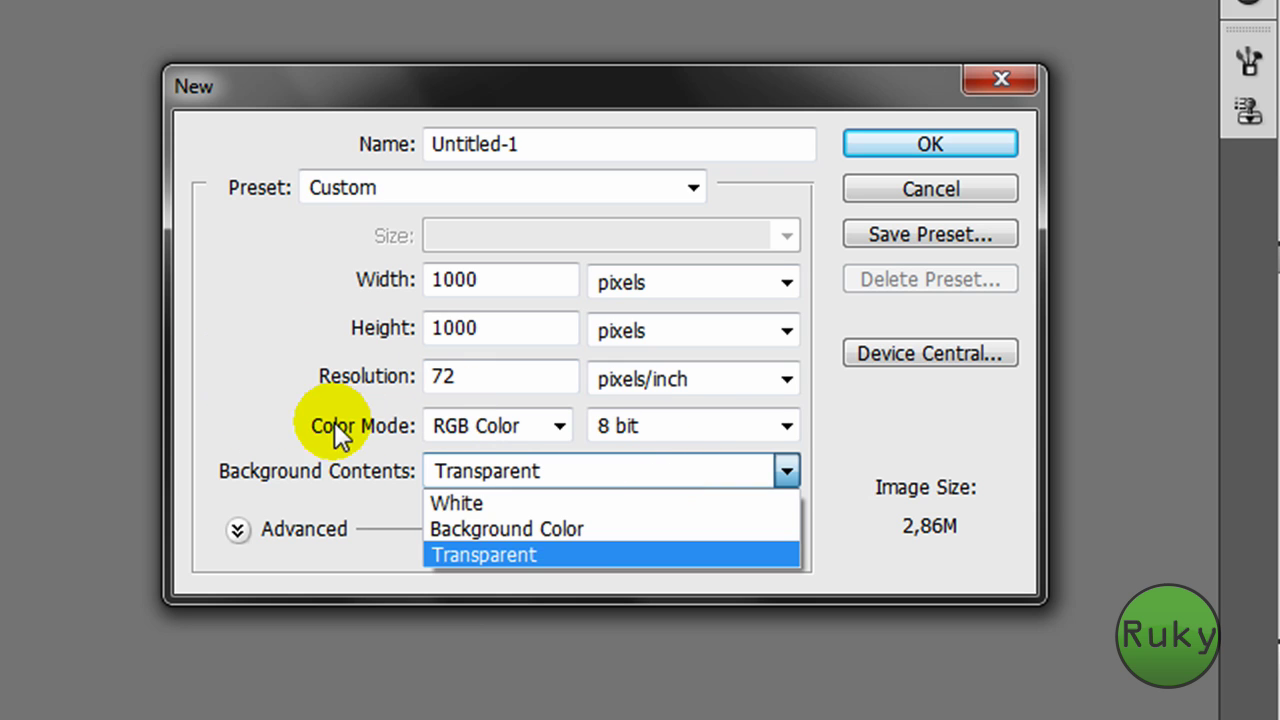
pyautogui.click(482, 555)
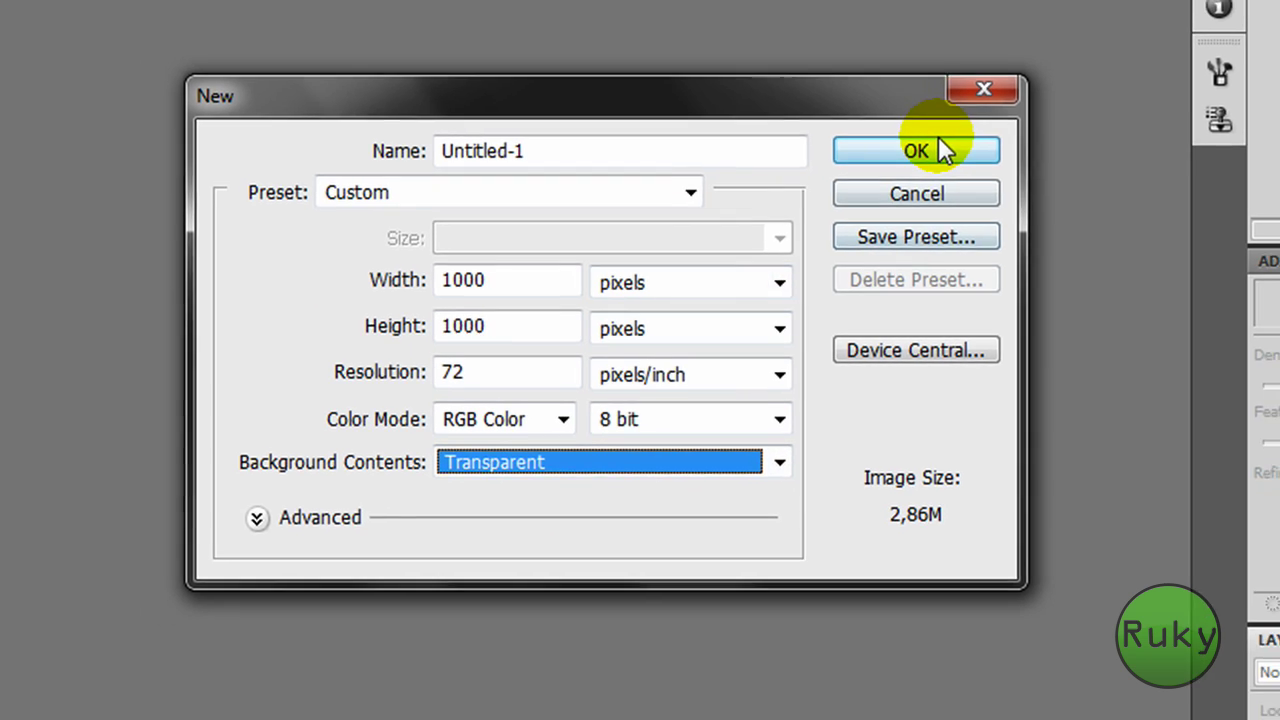
pyautogui.click(930, 144)
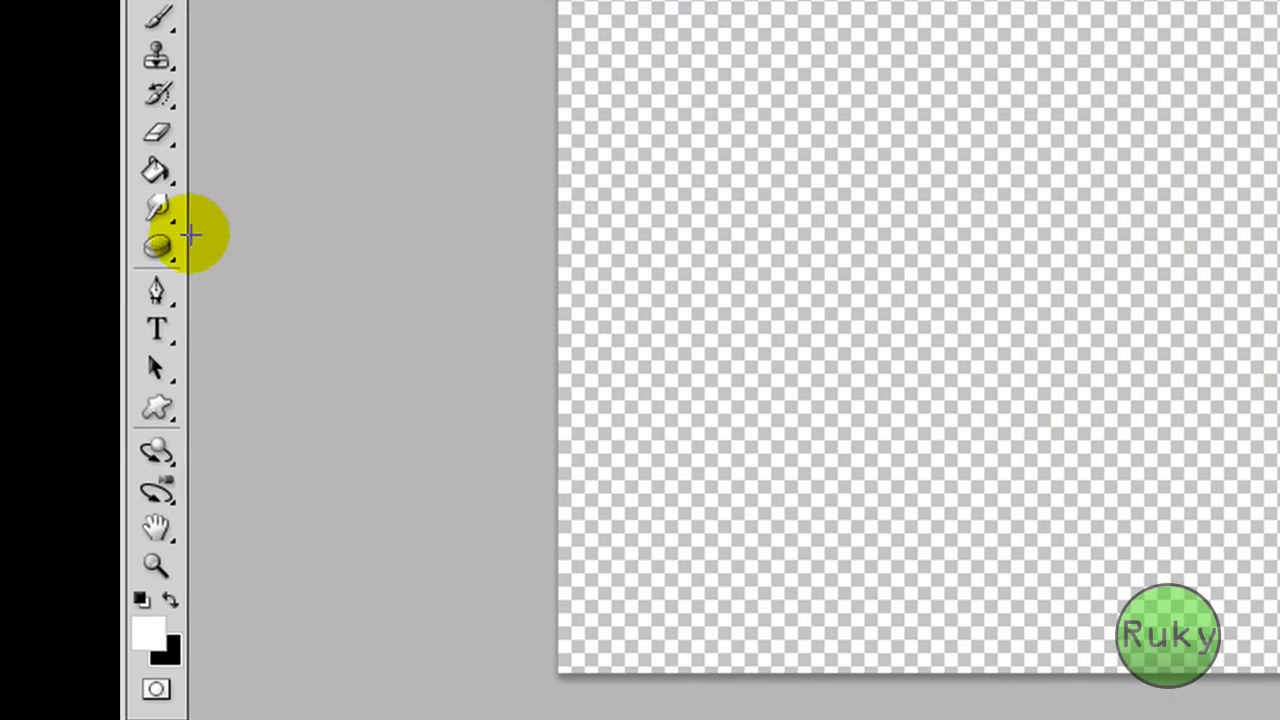
# Step: Select the Custom Shape tool and replace the picker's shapes with the All shapes set
pyautogui.click(85, 455)
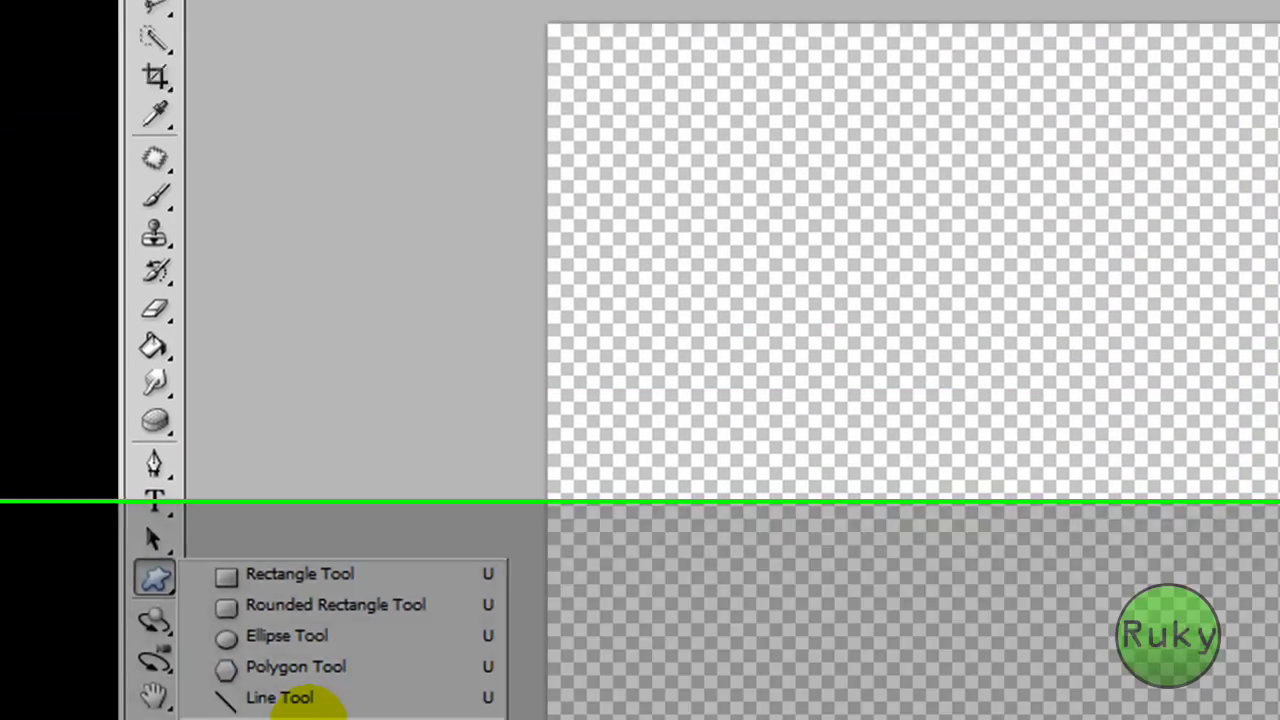
pyautogui.press('Escape')
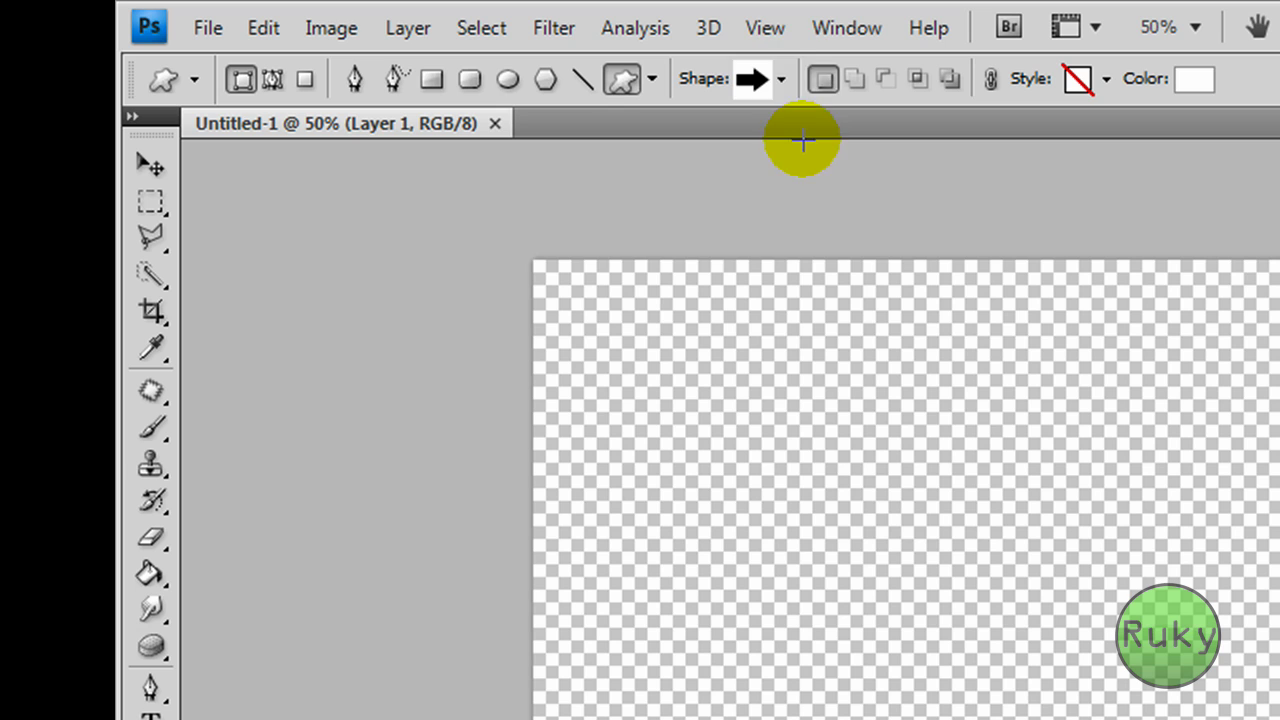
pyautogui.click(781, 78)
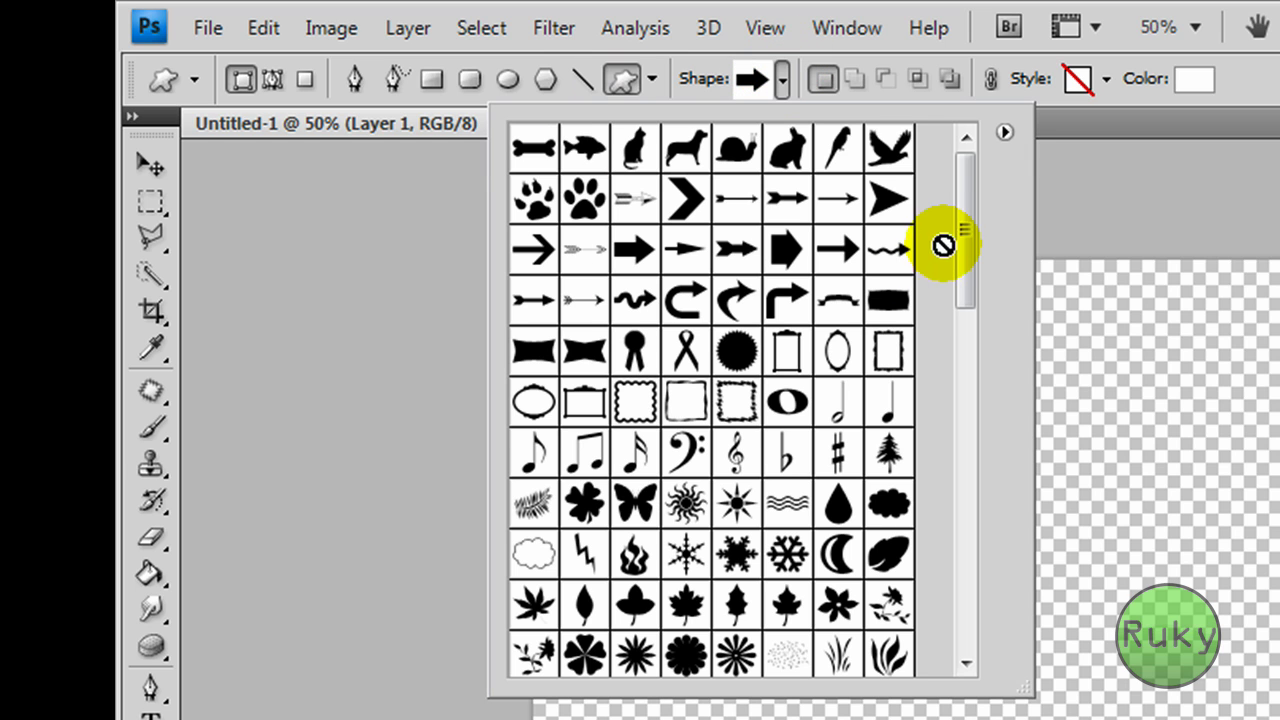
pyautogui.moveTo(974, 209)
pyautogui.mouseDown()
pyautogui.moveTo(966, 229)
pyautogui.moveTo(966, 214)
pyautogui.mouseUp()
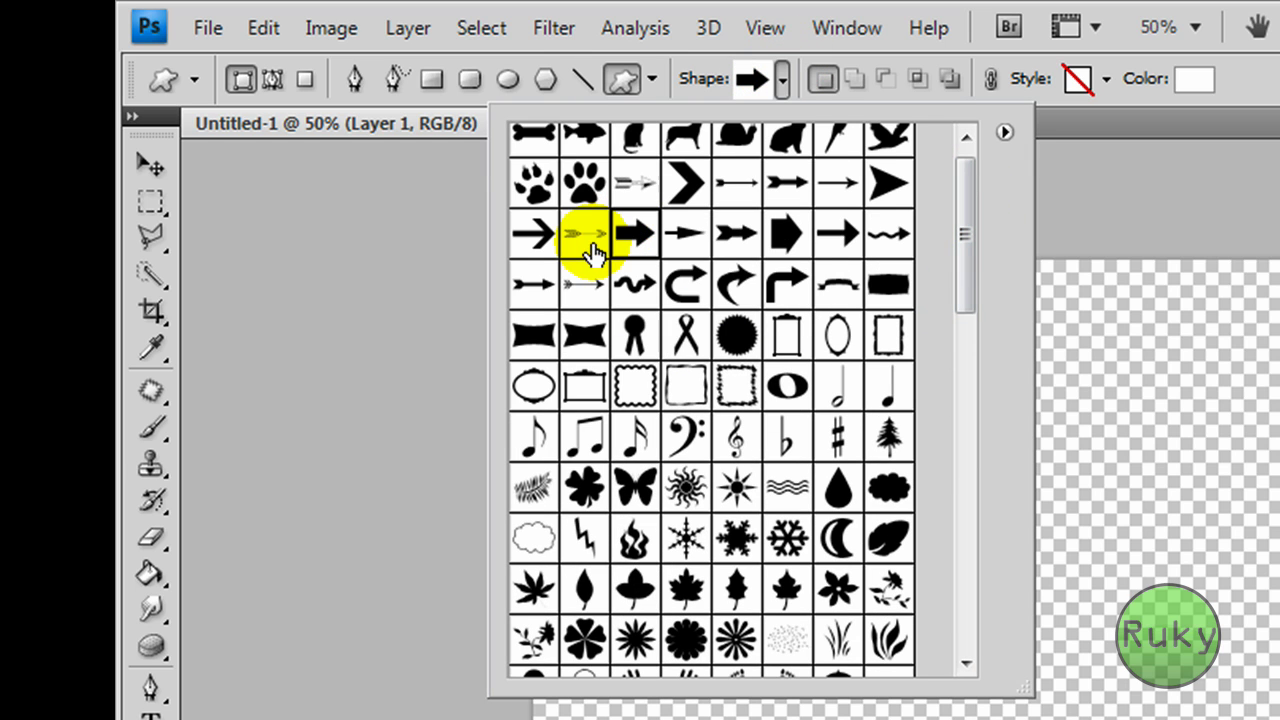
pyautogui.scroll(1, 857, 243)
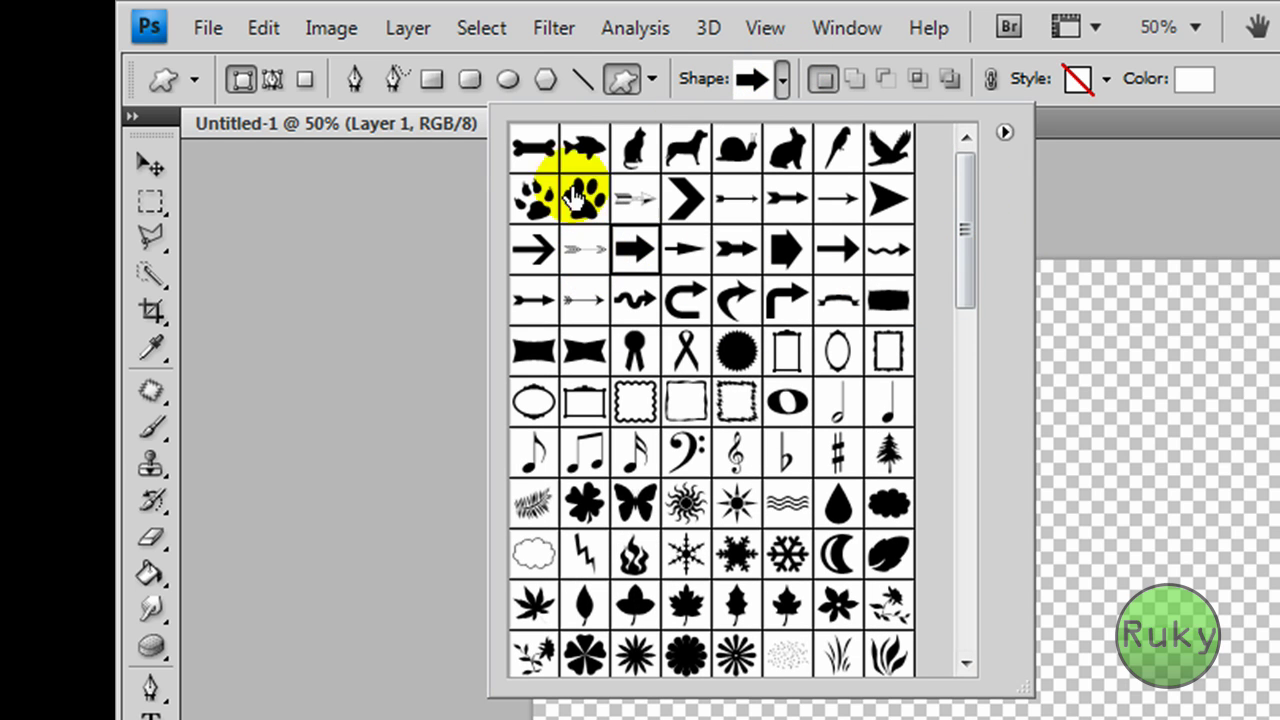
pyautogui.click(1003, 132)
pyautogui.click(1067, 575)
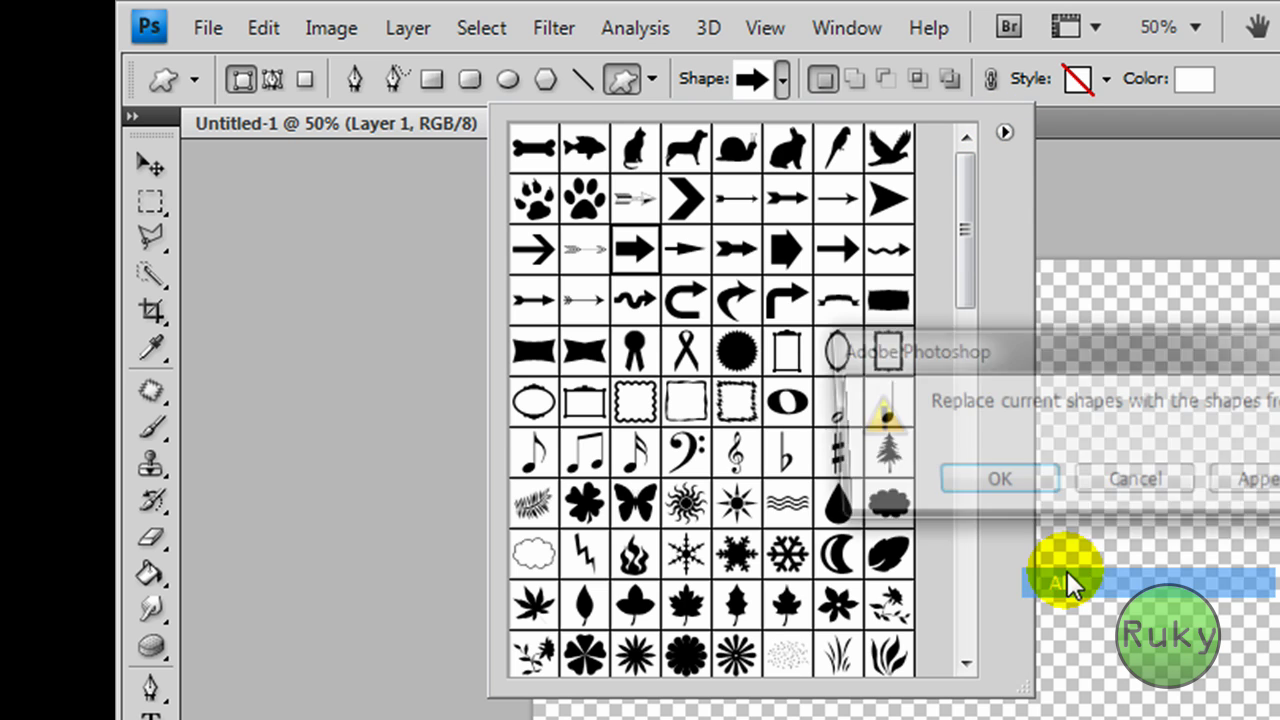
pyautogui.click(1006, 488)
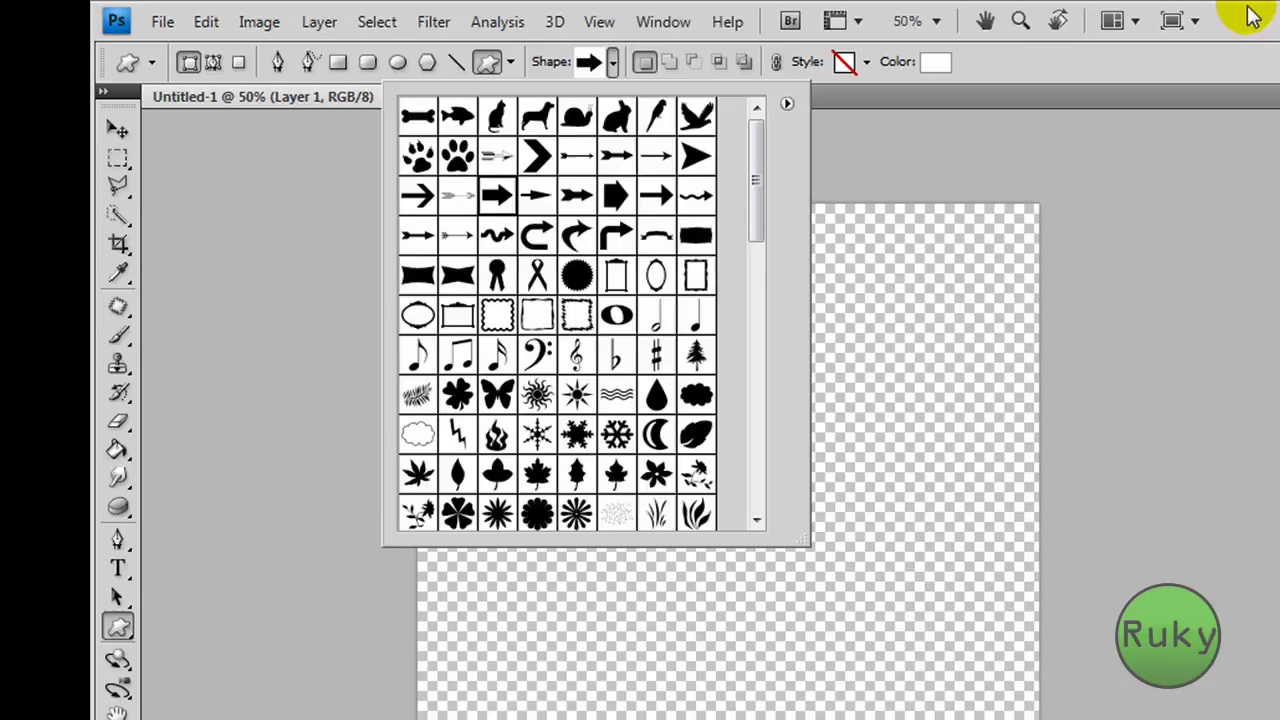
pyautogui.press('Return')
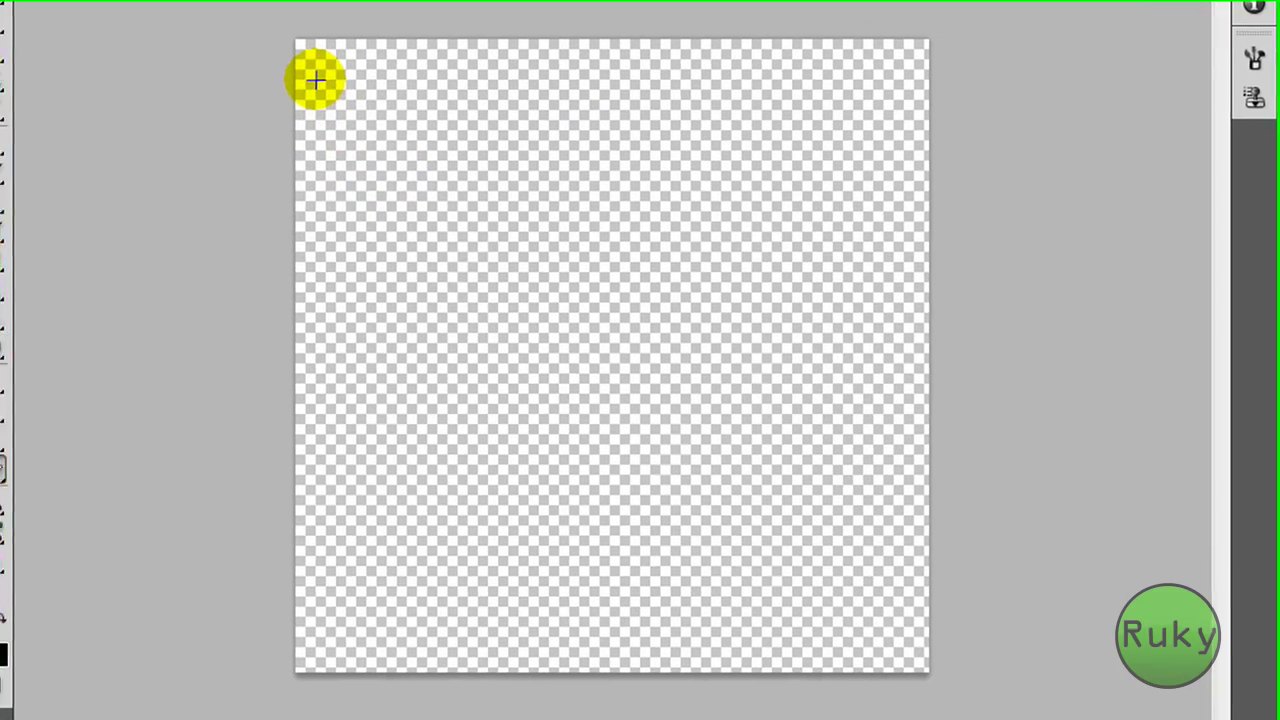
# Step: Draw a large arrow shape across the canvas and rasterize the Shape 1 layer
pyautogui.moveTo(316, 177); pyautogui.dragTo(553, 459)
pyautogui.moveTo(647, 477); pyautogui.dragTo(925, 716)
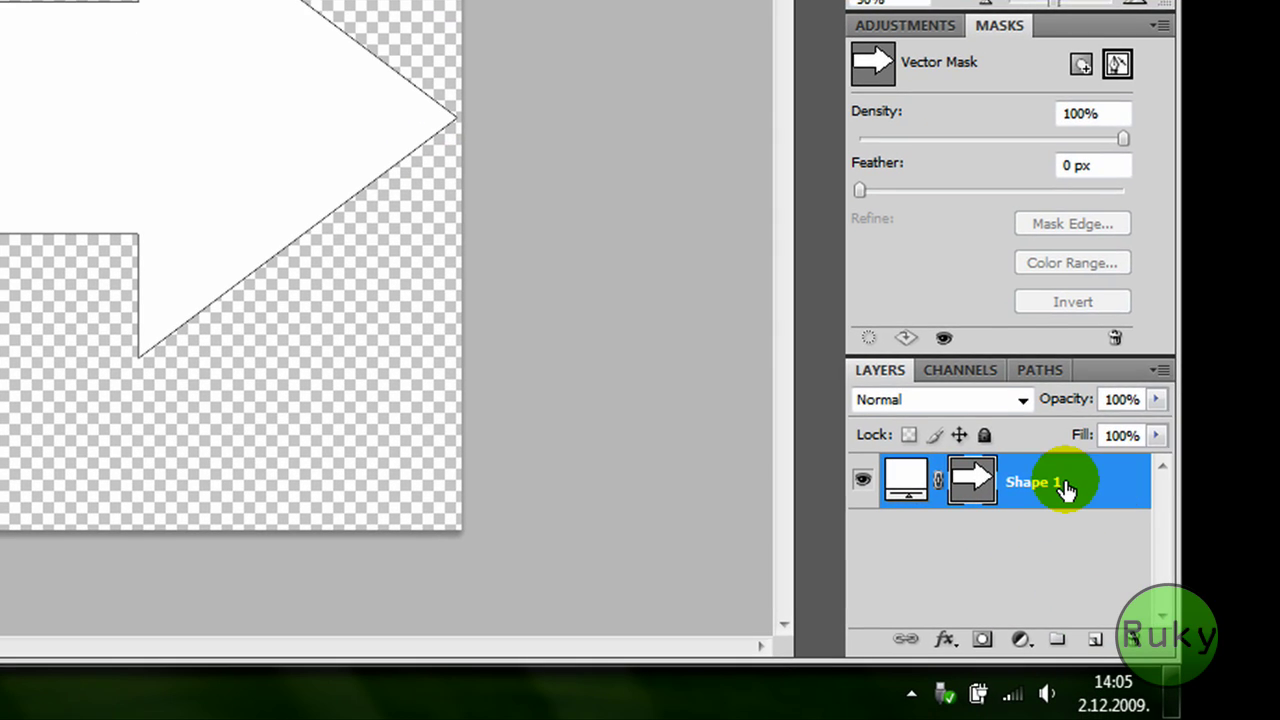
pyautogui.rightClick(1066, 486)
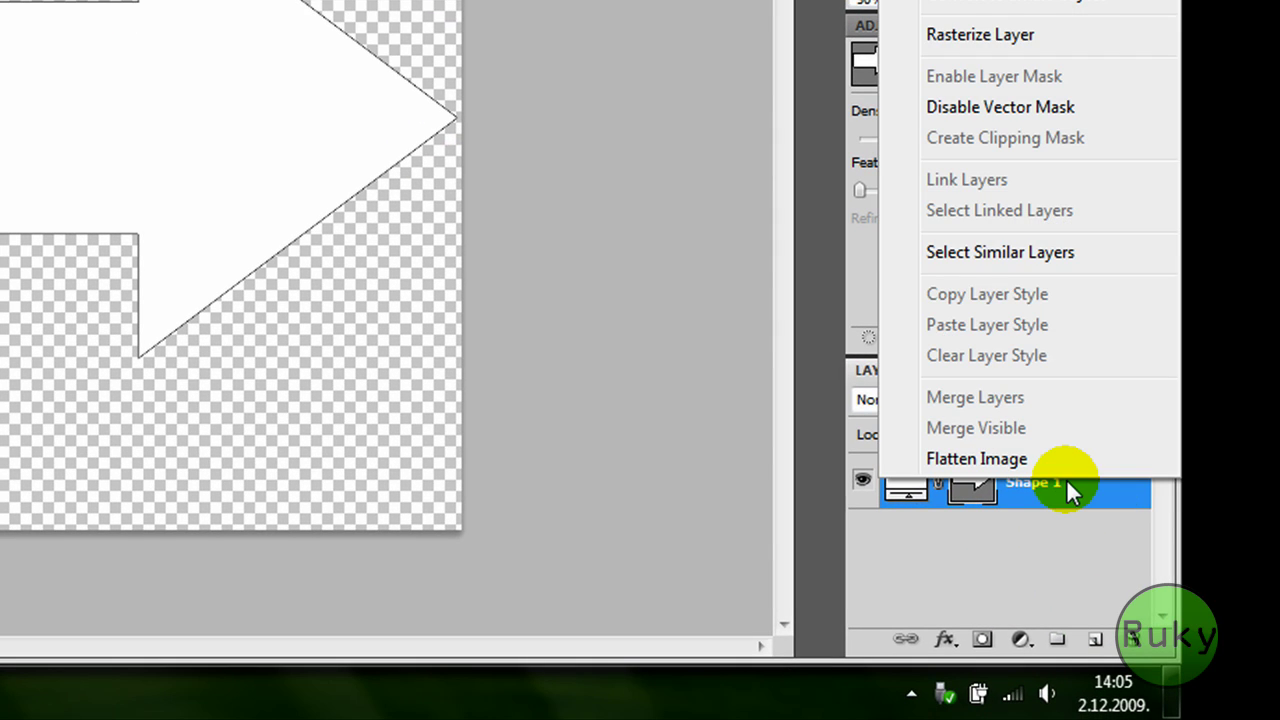
pyautogui.click(997, 36)
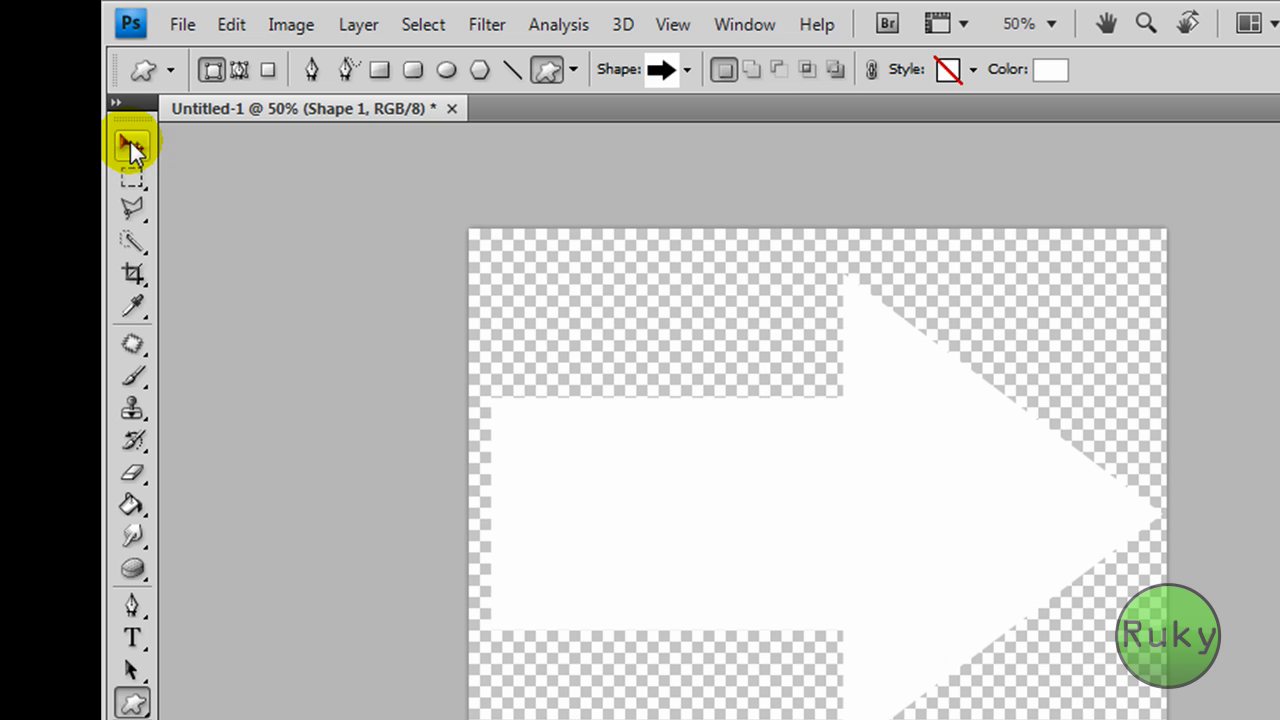
# Step: Rotate the arrow 90° so it points downward
pyautogui.click(130, 145)
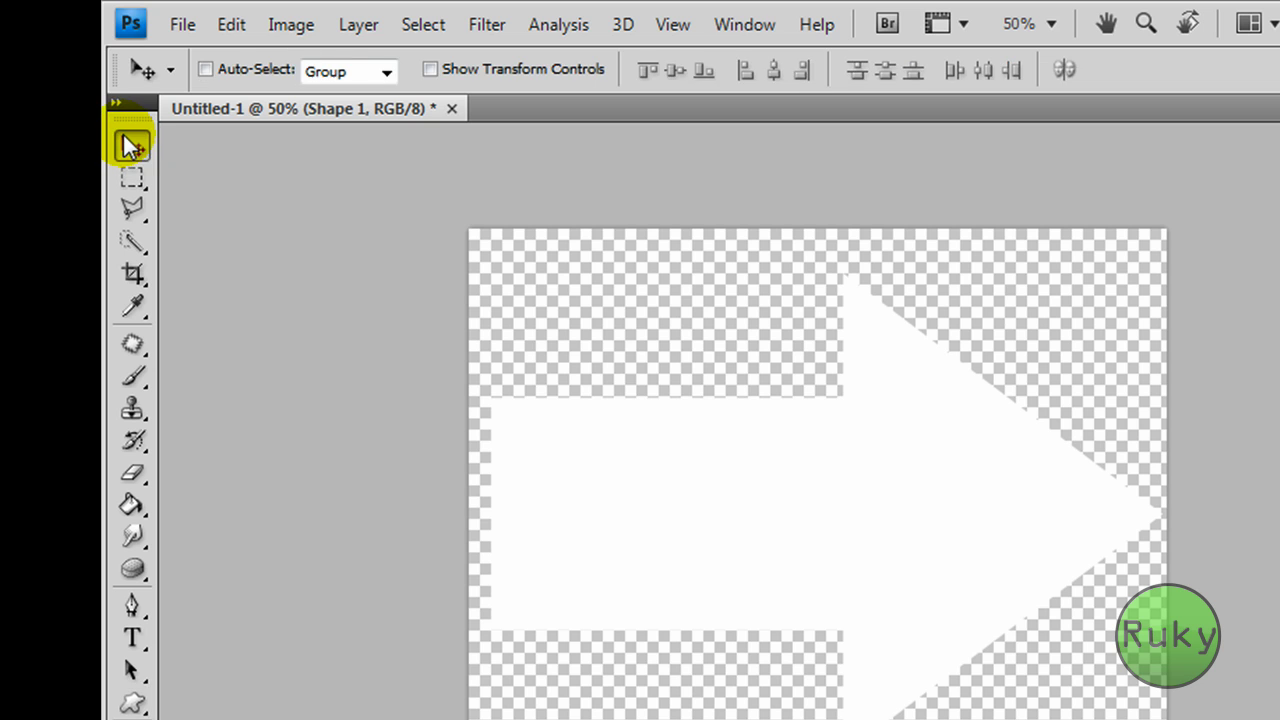
pyautogui.click(233, 28)
pyautogui.moveTo(493, 552)
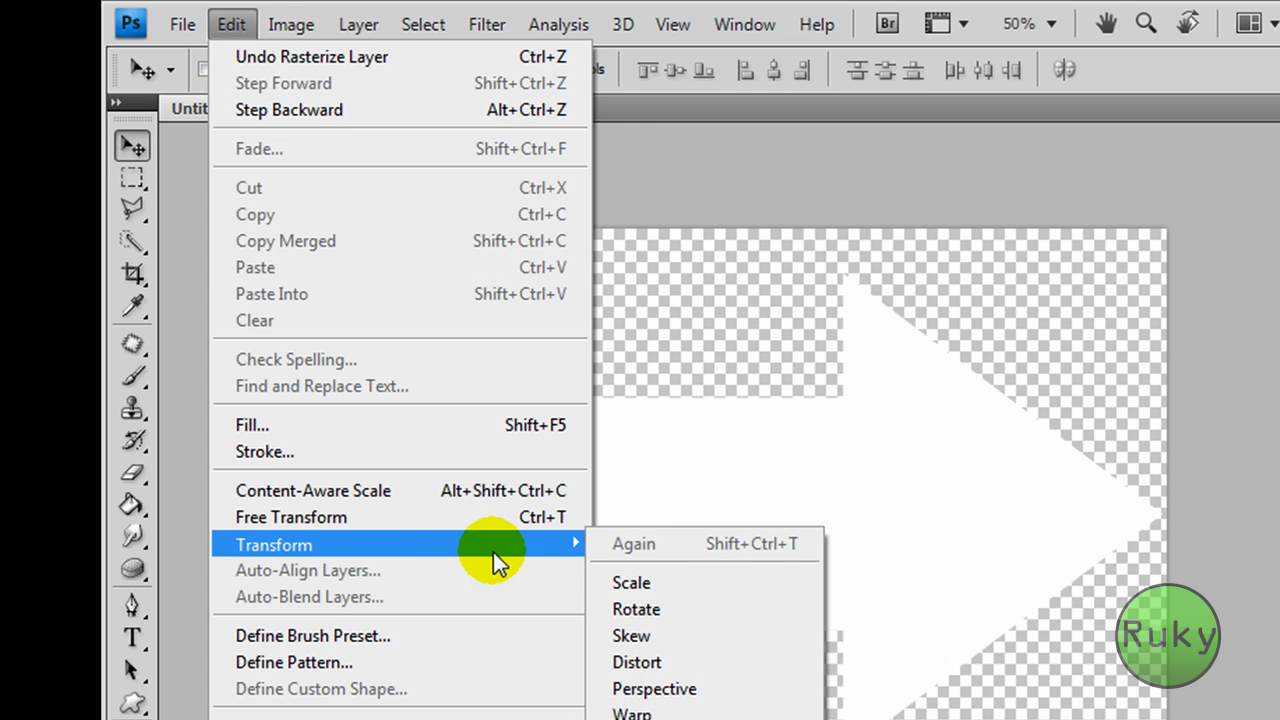
pyautogui.click(696, 606)
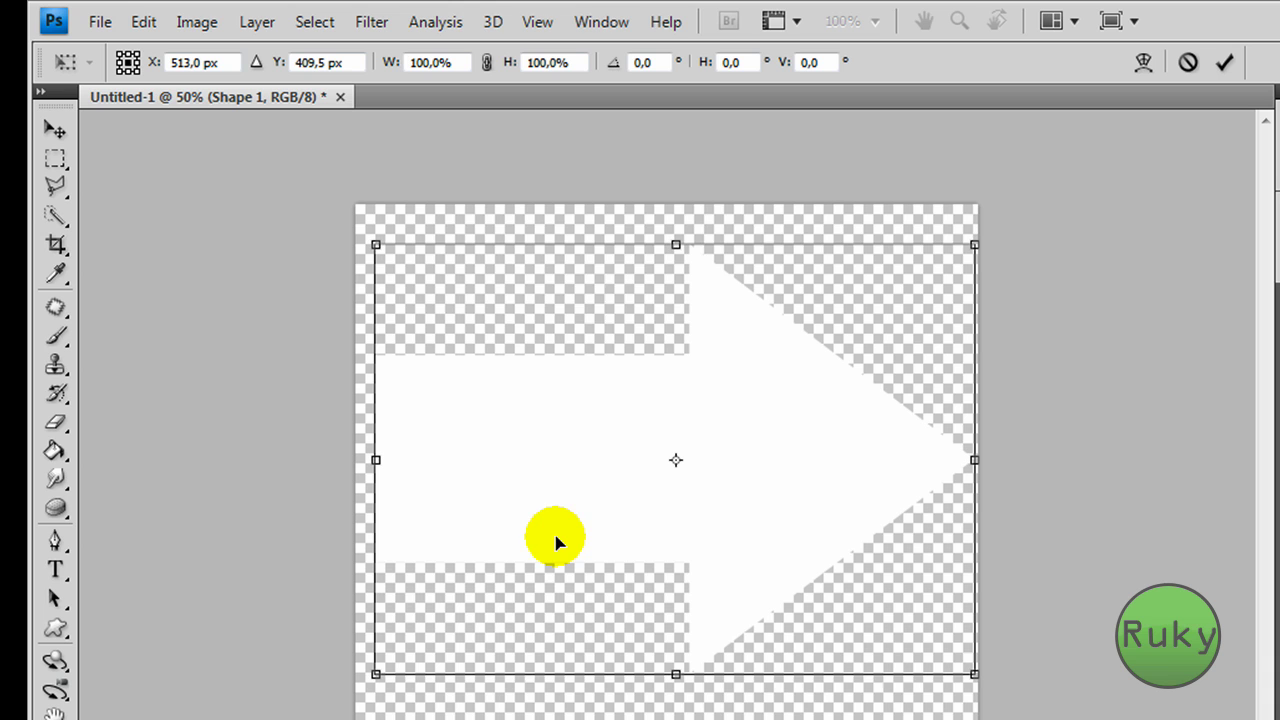
pyautogui.moveTo(682, 230); pyautogui.dragTo(923, 434)
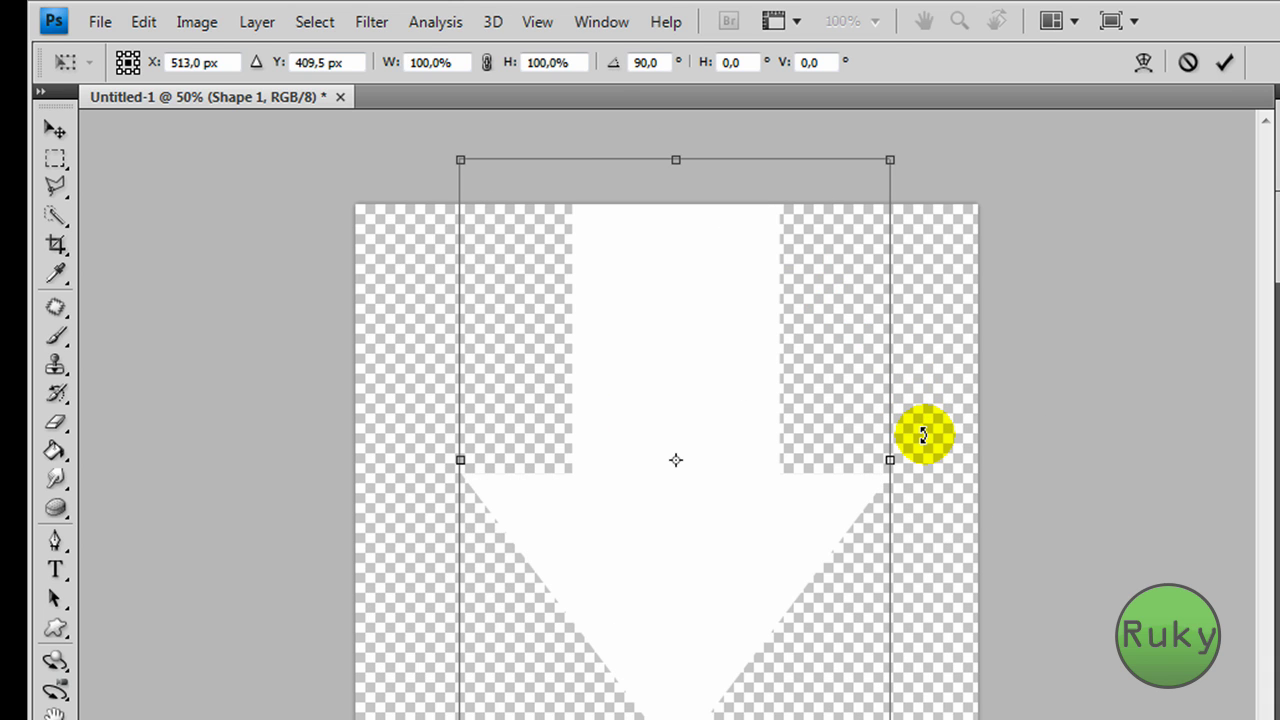
pyautogui.click(1224, 62)
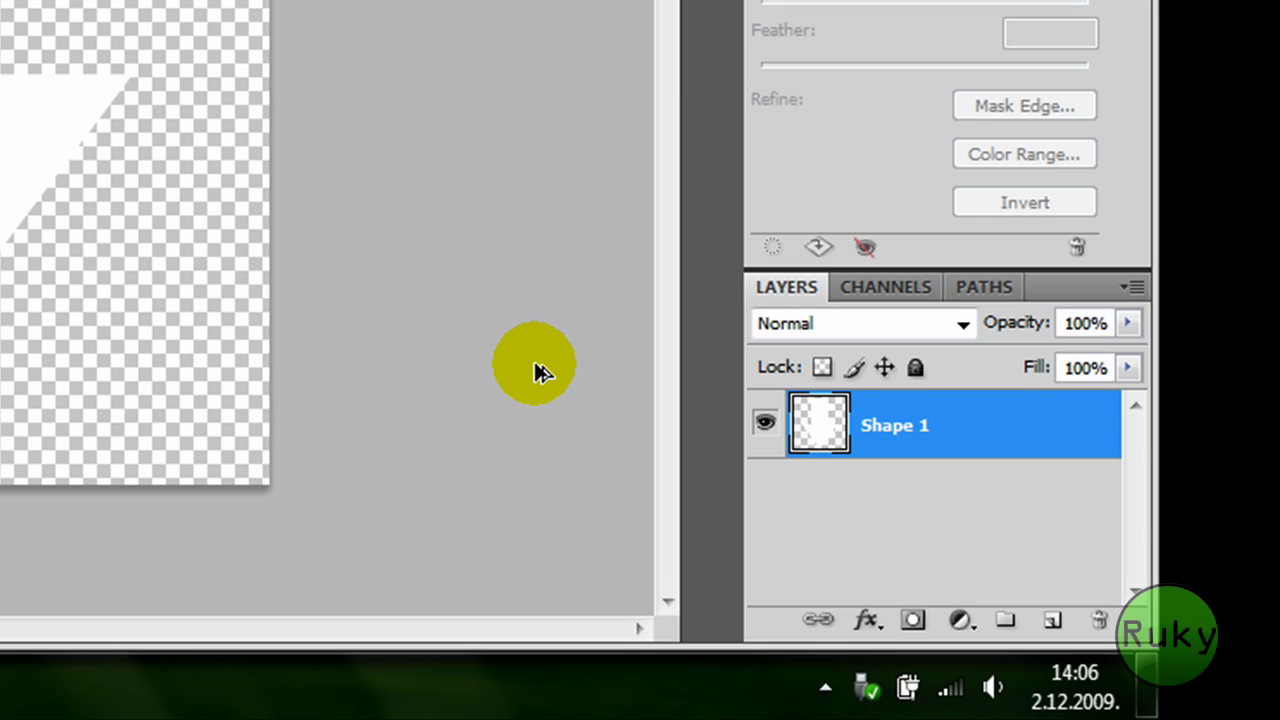
# Step: Duplicate the arrow layer with Ctrl+J repeatedly, up to Shape 1 copy 40
pyautogui.hotkey('ctrl', 'j')
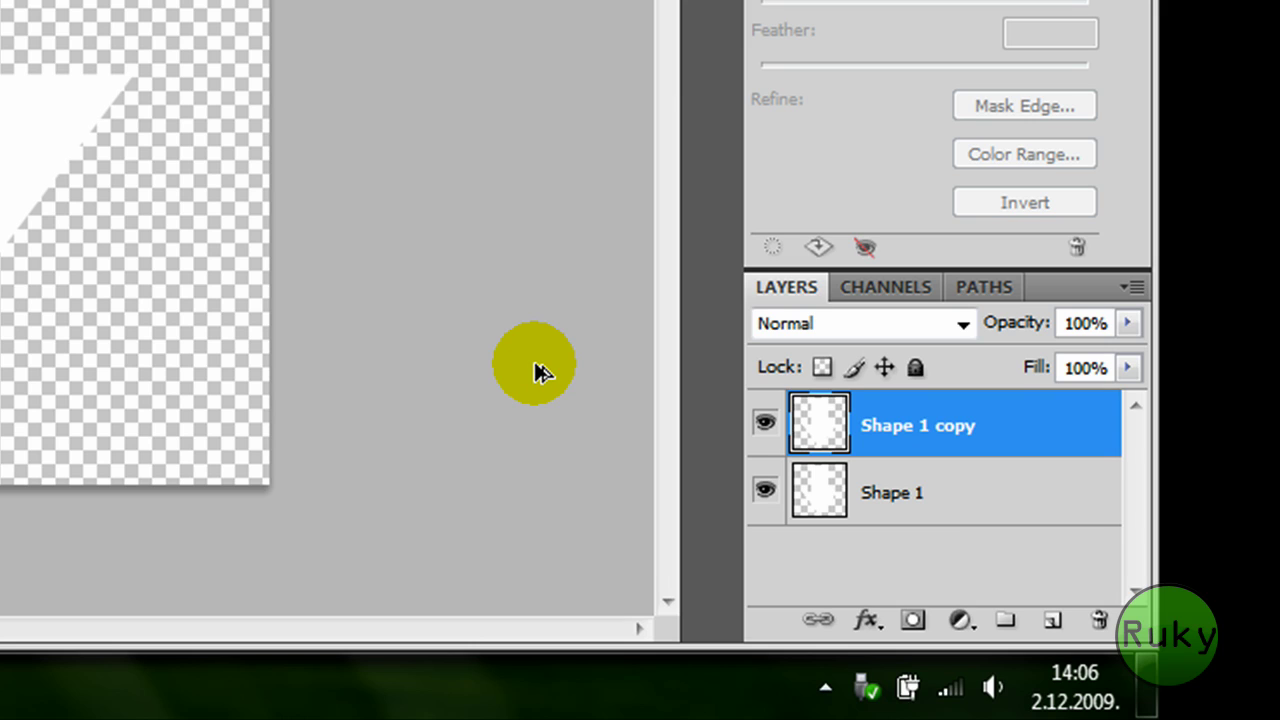
pyautogui.hotkey('ctrl', 'j')
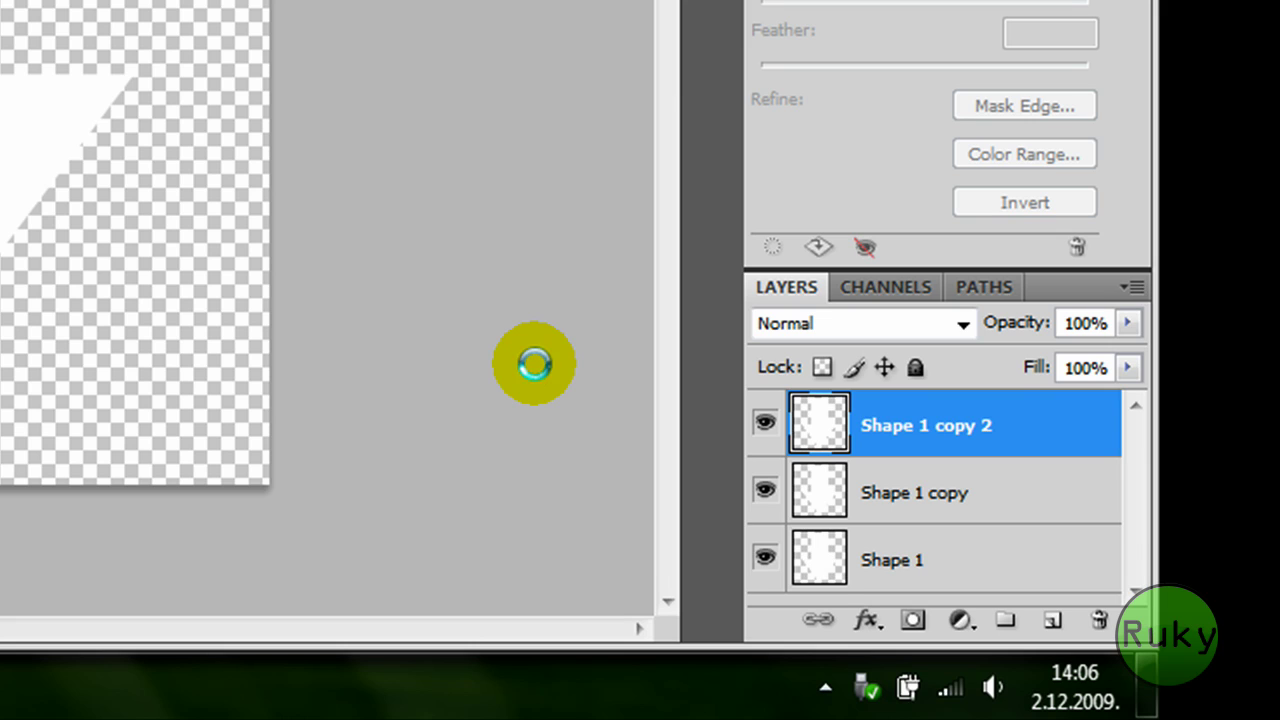
pyautogui.hotkey('ctrl', 'j')
pyautogui.hotkey('ctrl', 'j')
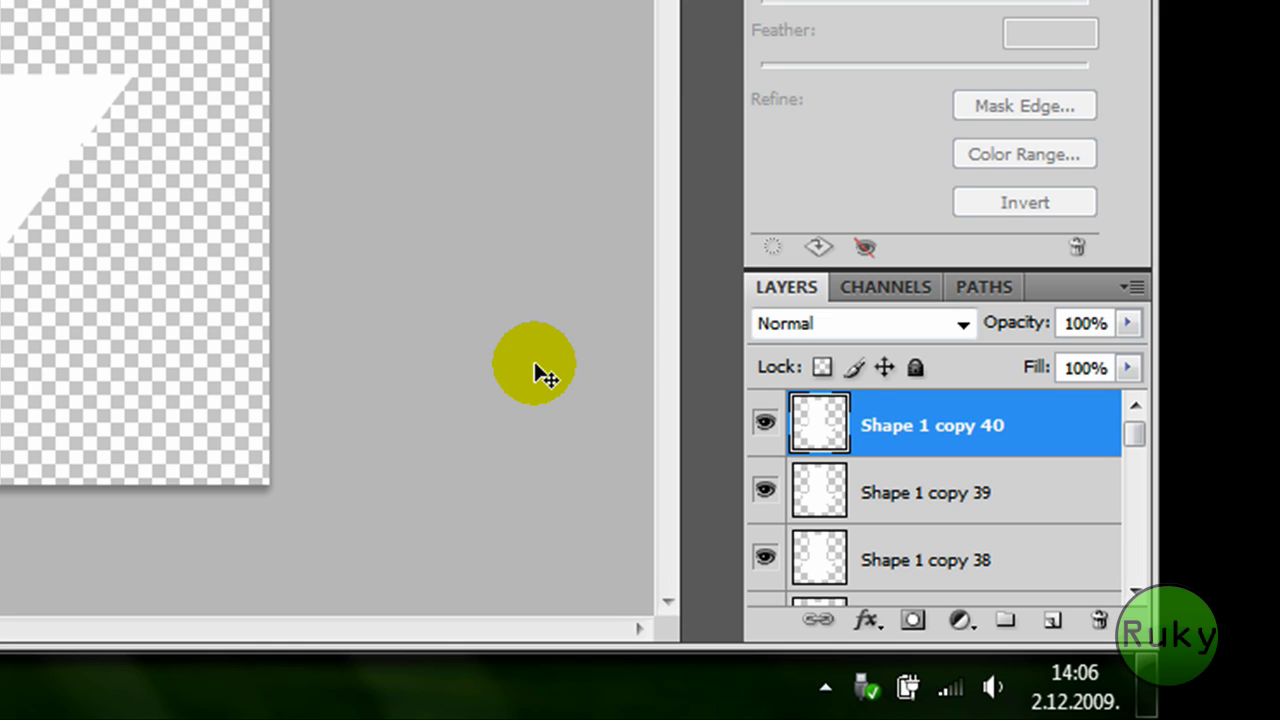
# Step: Select all the Shape 1 copy layers and merge them into Shape 1 copy 40
pyautogui.click(820, 423)
pyautogui.click(875, 430)
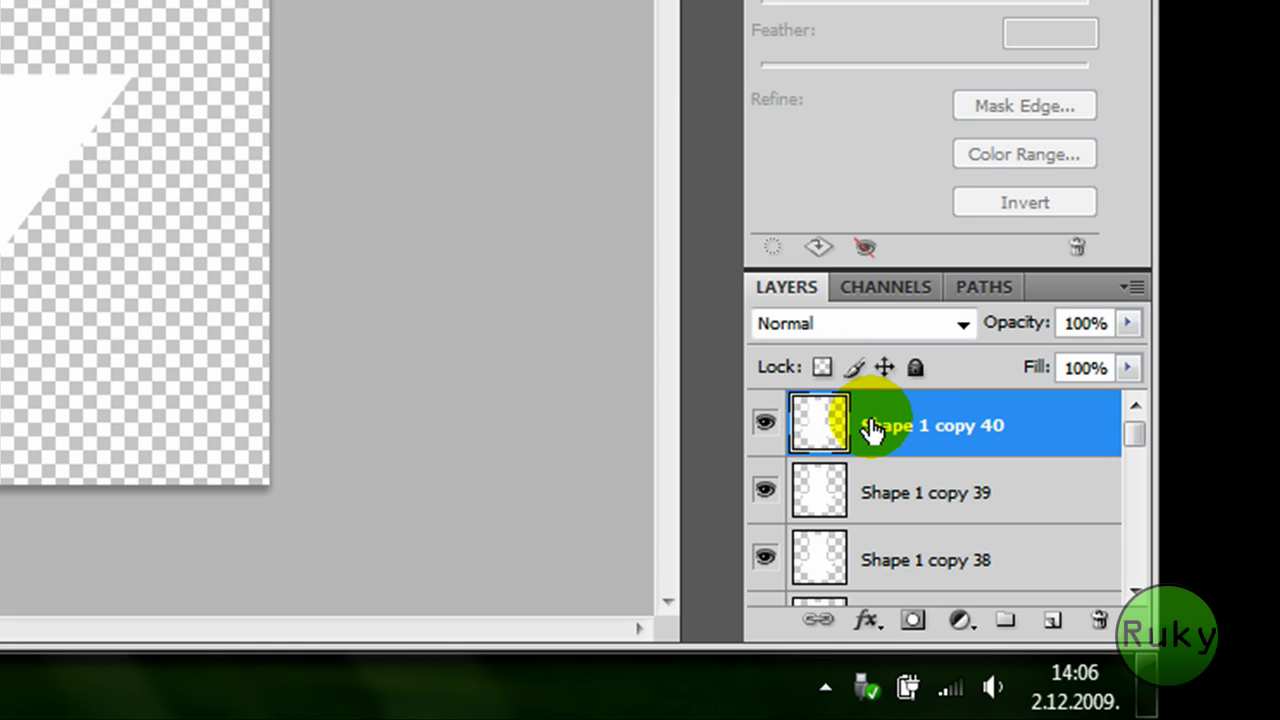
pyautogui.moveTo(1136, 426); pyautogui.dragTo(1133, 565)
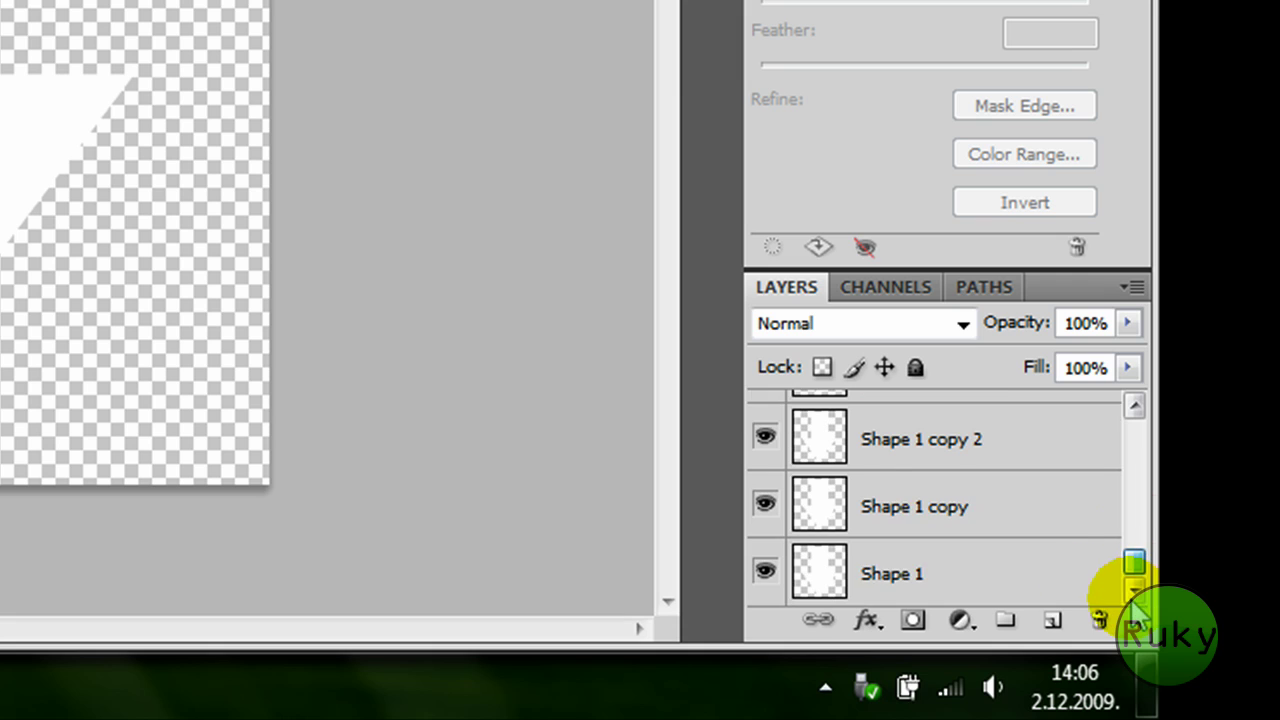
pyautogui.keyDown('shift'); pyautogui.click(930, 510); pyautogui.keyUp('shift')
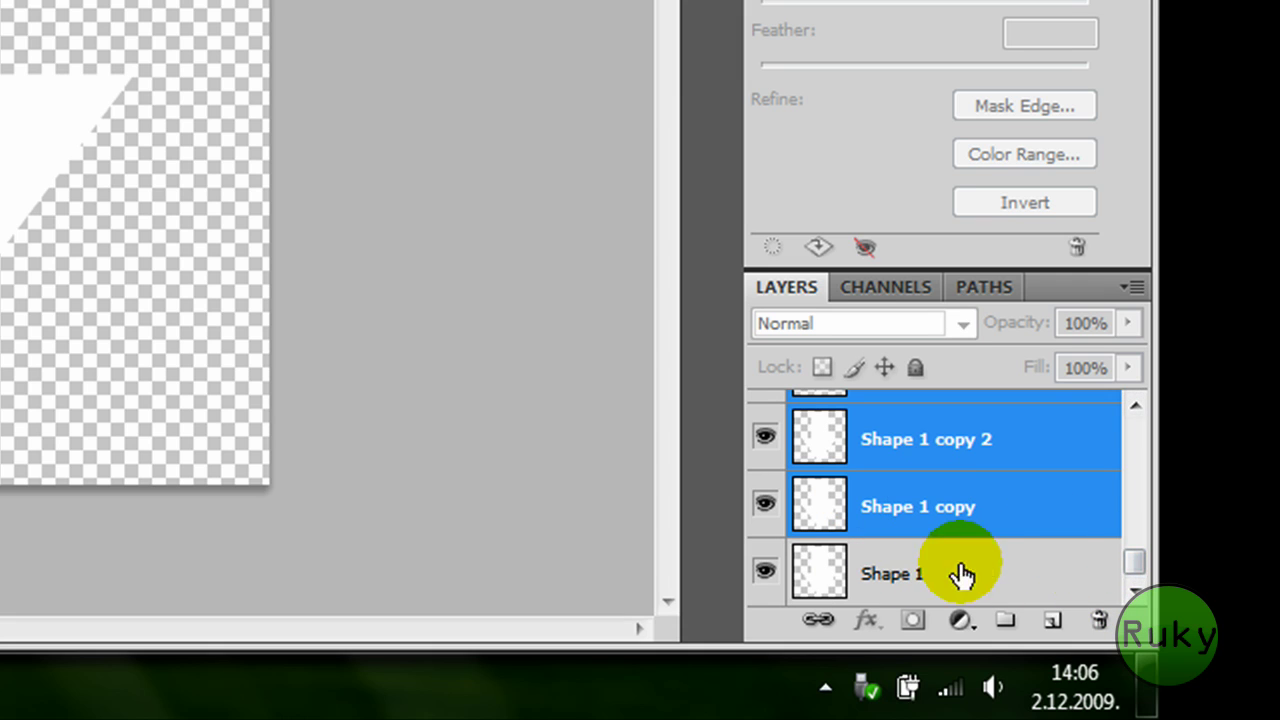
pyautogui.moveTo(1131, 563); pyautogui.dragTo(1131, 366)
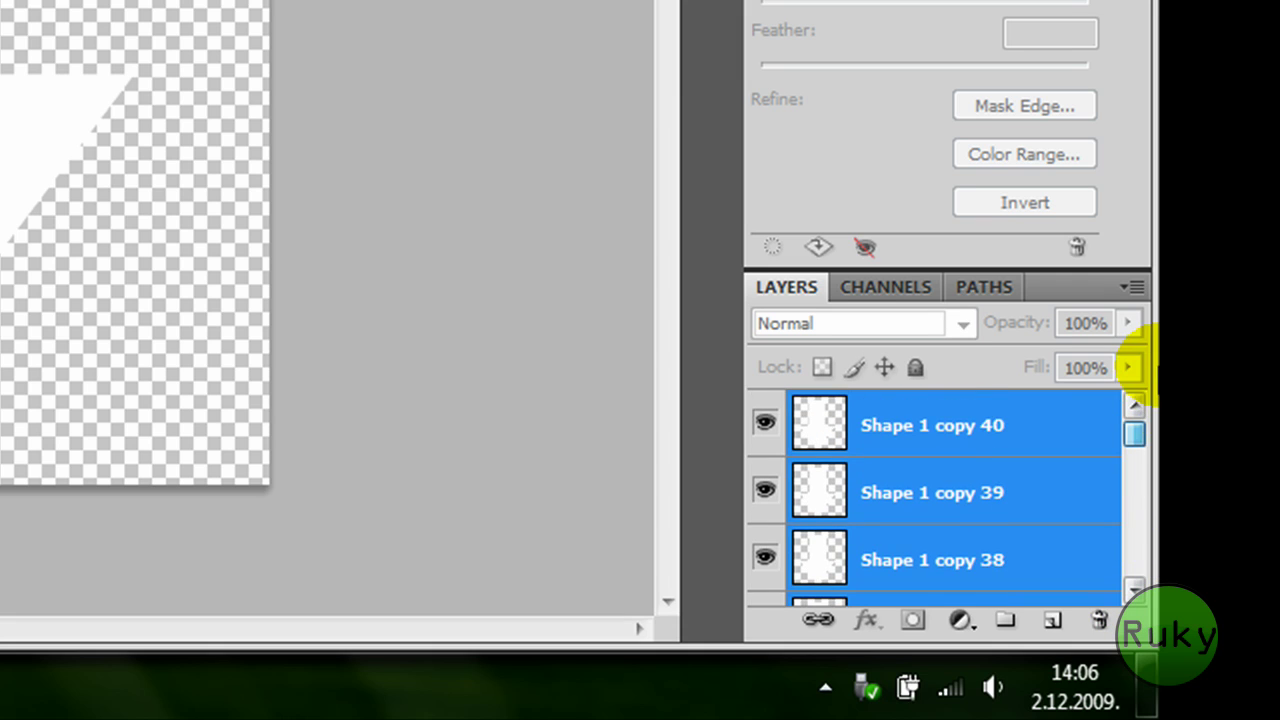
pyautogui.rightClick(961, 425)
pyautogui.click(951, 318)
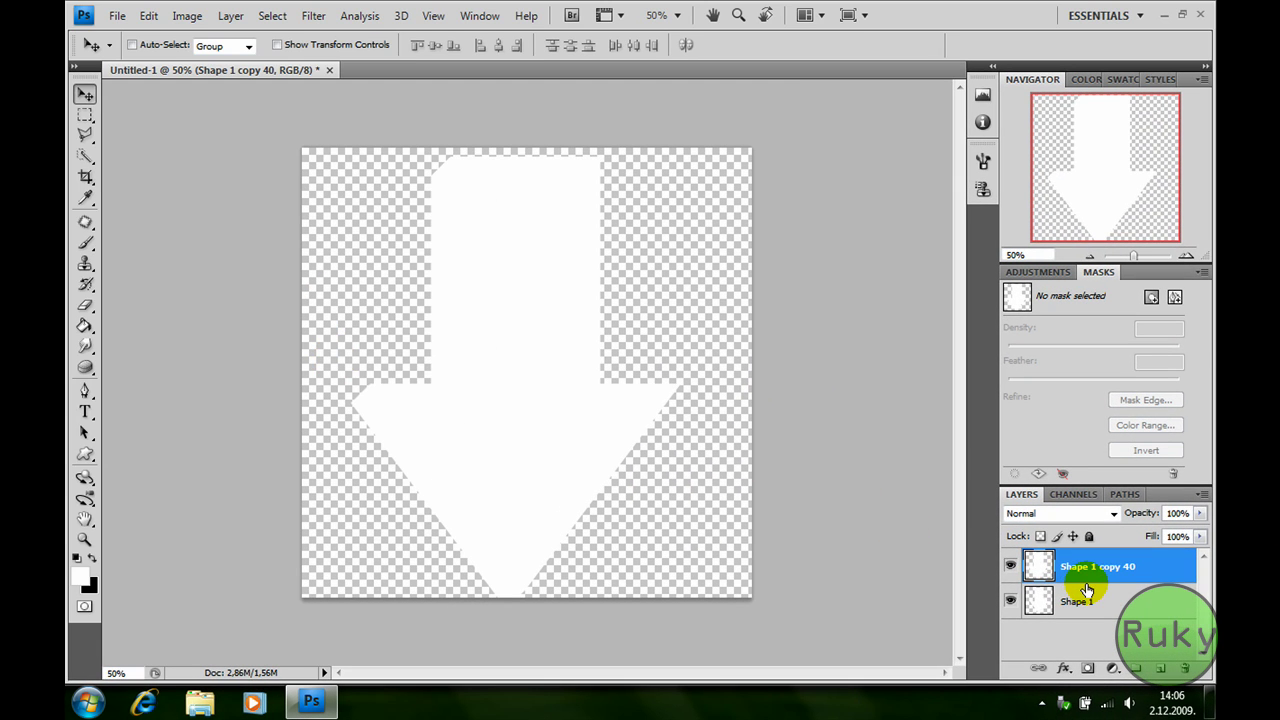
# Step: Enable a Gradient Overlay on Shape 1 running from bright blue 2a00ff to dark blue
pyautogui.doubleClick(1103, 601)
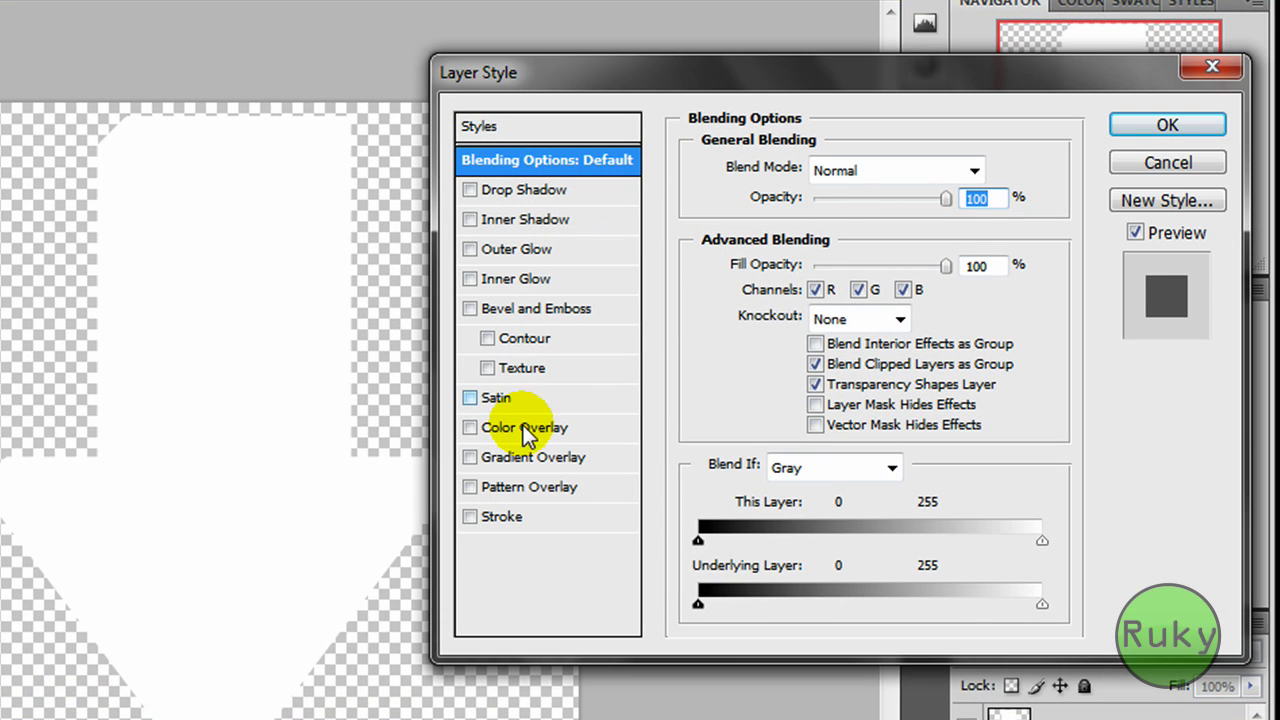
pyautogui.click(469, 458)
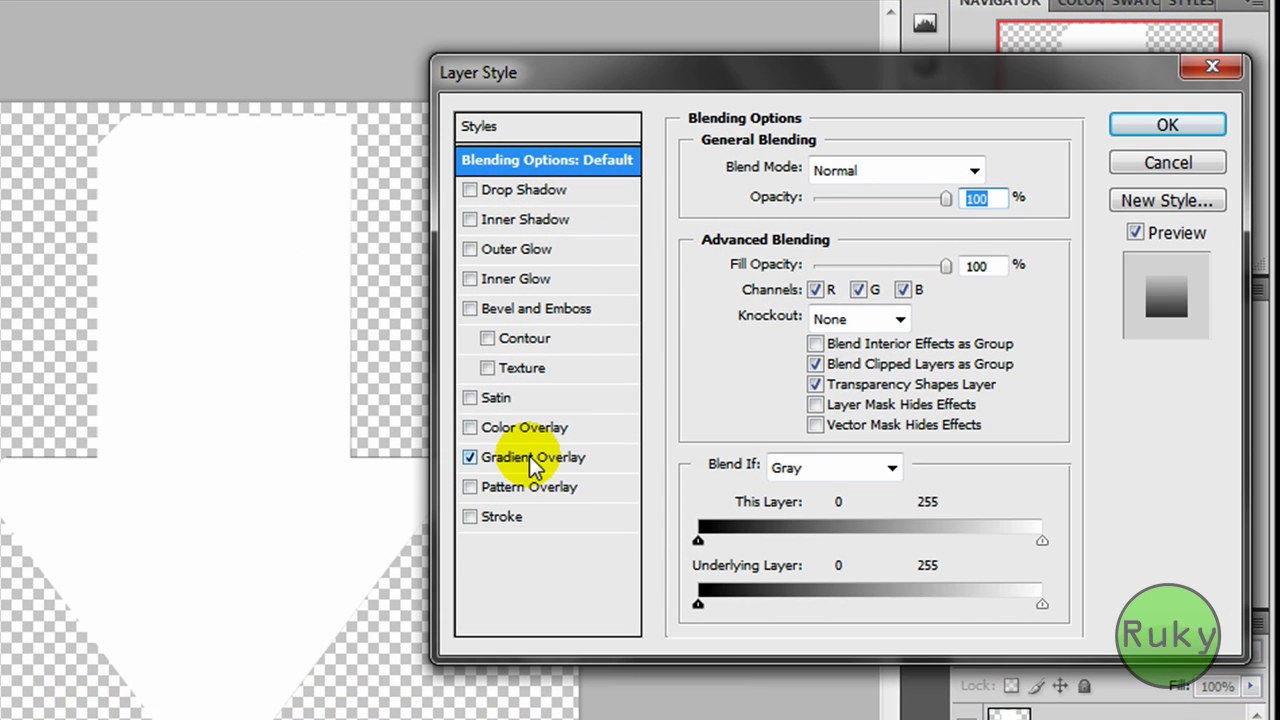
pyautogui.click(497, 456)
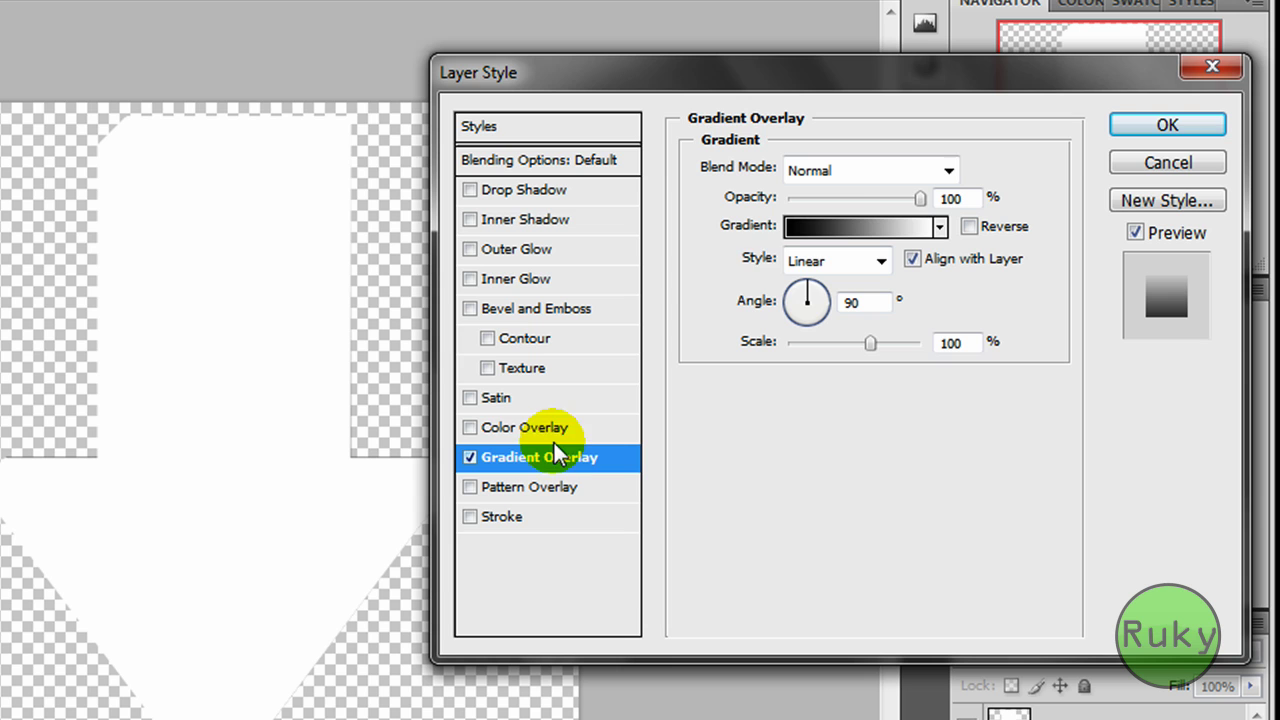
pyautogui.click(817, 228)
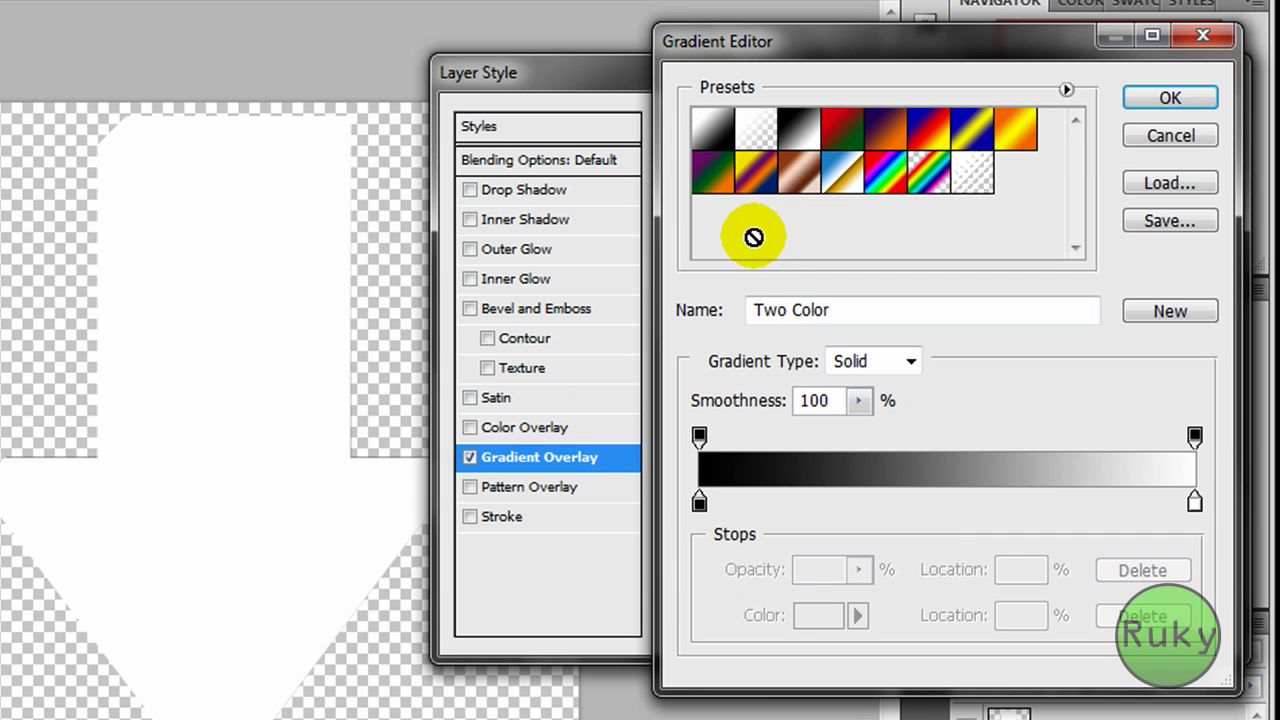
pyautogui.click(699, 503)
pyautogui.doubleClick(699, 503)
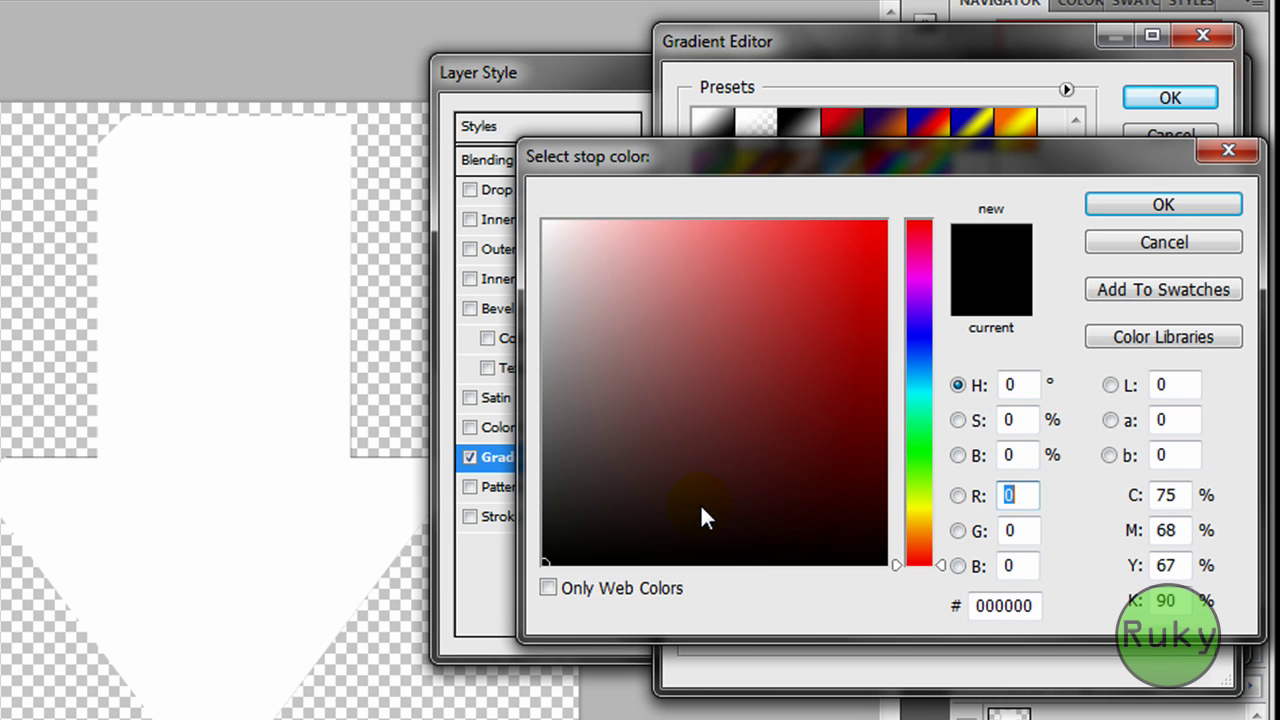
pyautogui.moveTo(918, 369); pyautogui.dragTo(951, 157)
pyautogui.click(1138, 200)
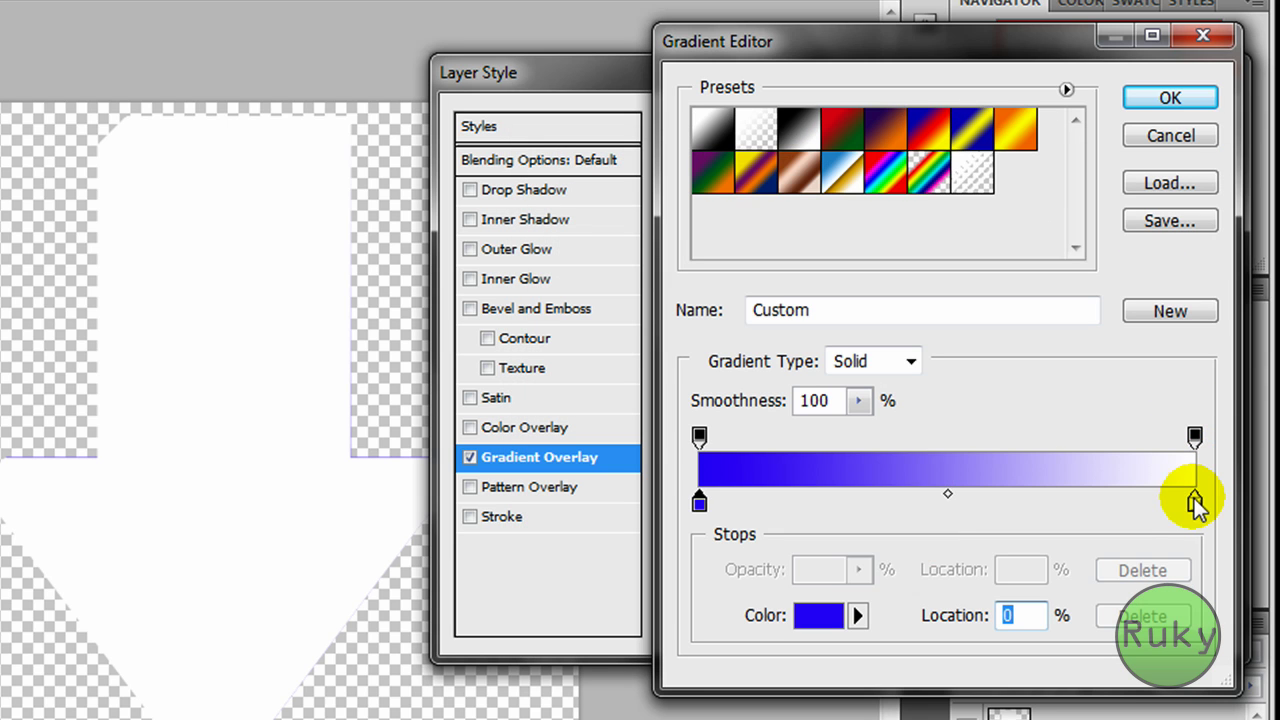
pyautogui.doubleClick(1194, 503)
pyautogui.moveTo(914, 400); pyautogui.dragTo(889, 331)
pyautogui.click(1134, 200)
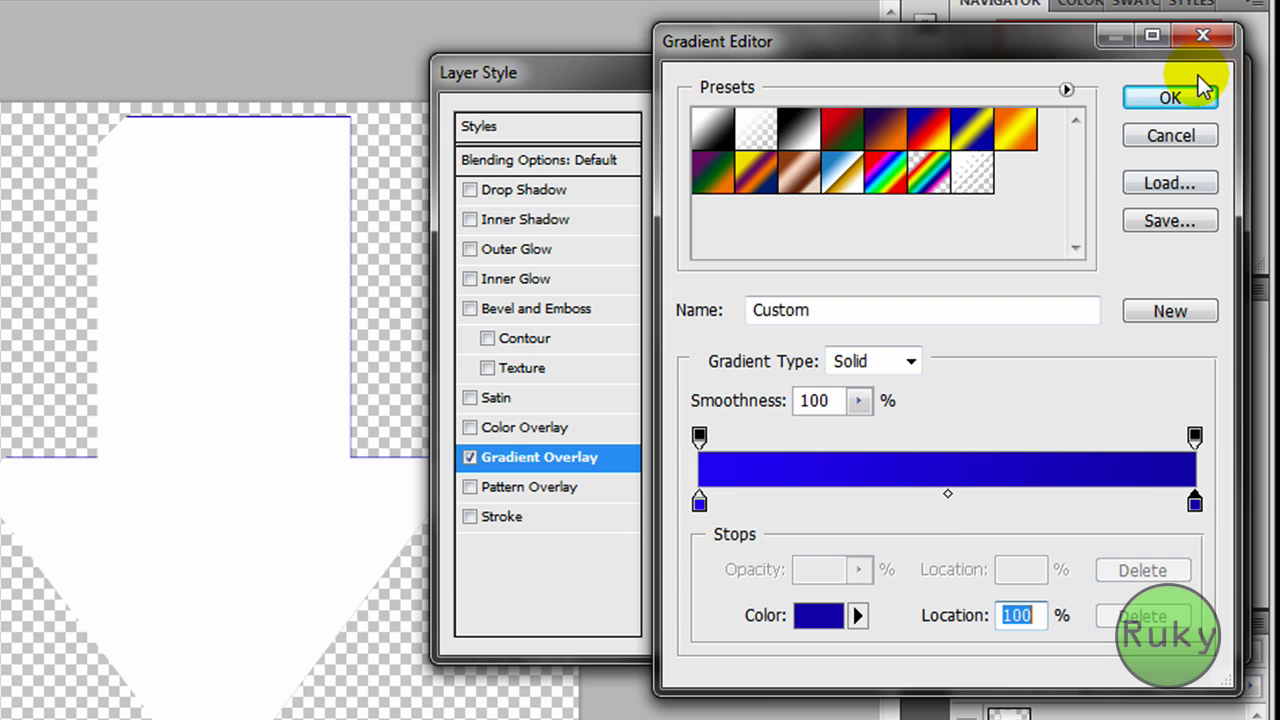
pyautogui.click(1160, 98)
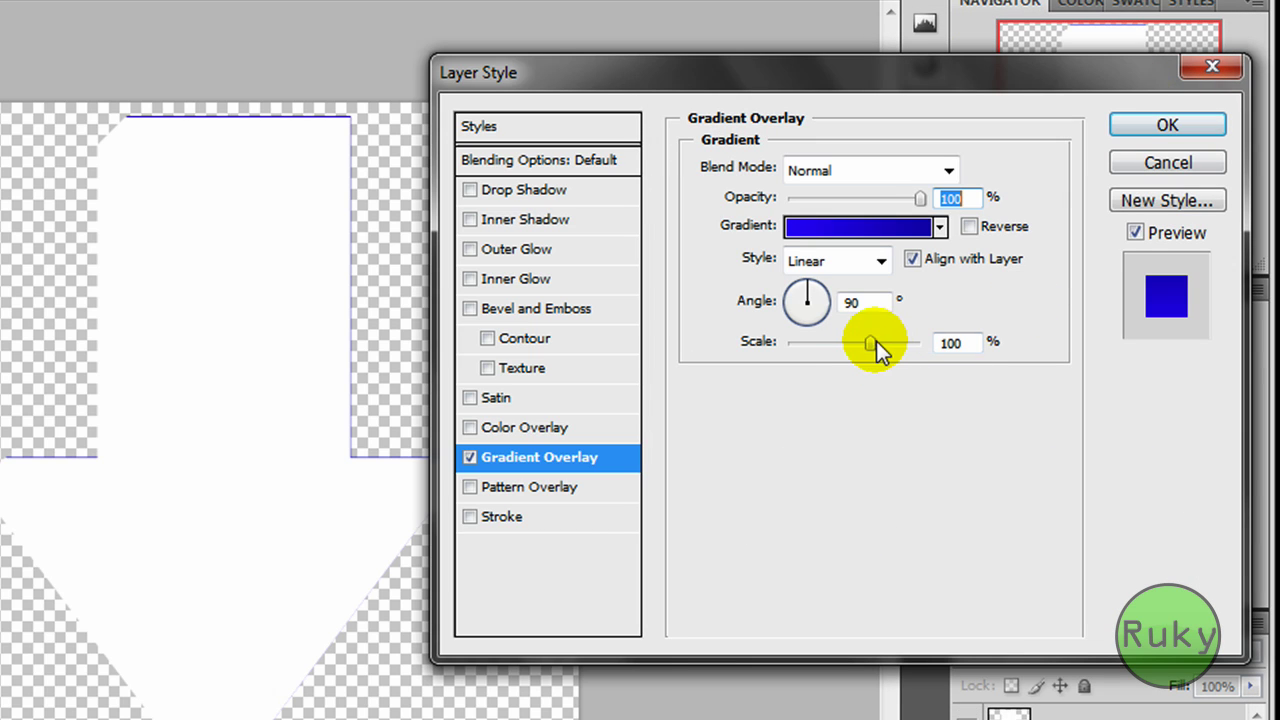
# Step: Make the gradient Radial at 150% scale, apply it, and move Shape 1 above copy 40
pyautogui.moveTo(876, 345); pyautogui.dragTo(983, 346)
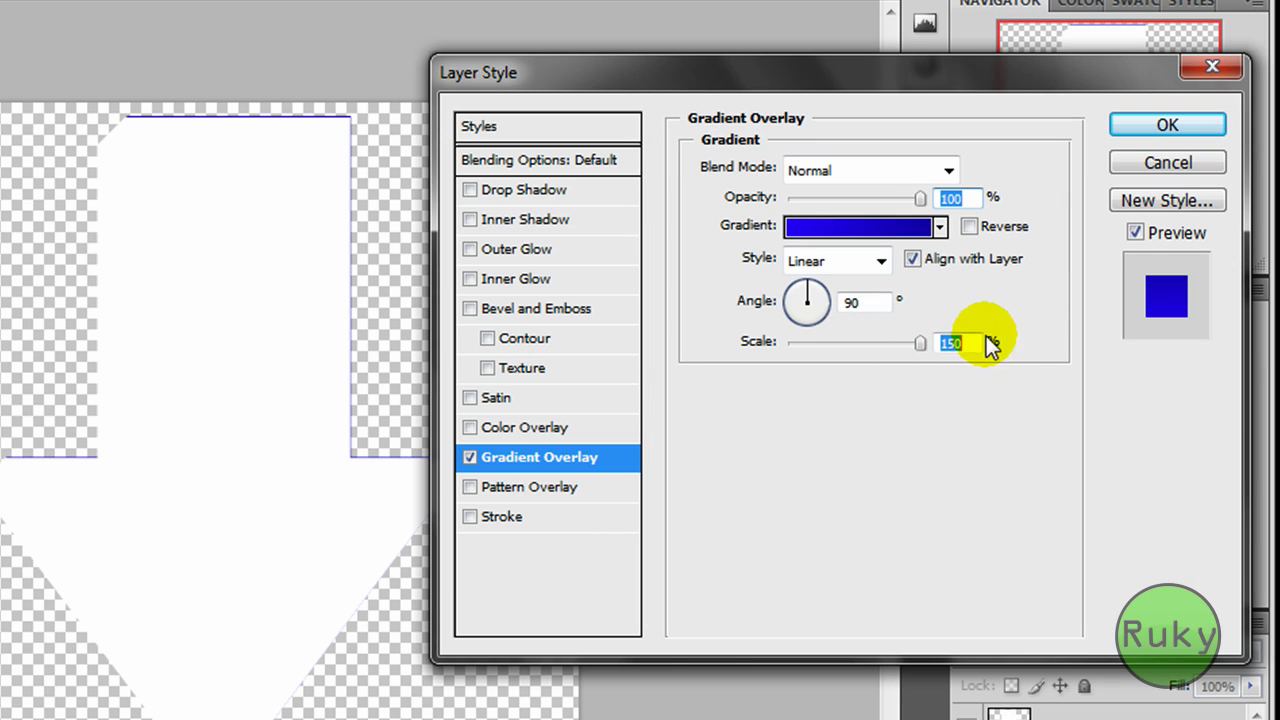
pyautogui.click(879, 261)
pyautogui.click(833, 312)
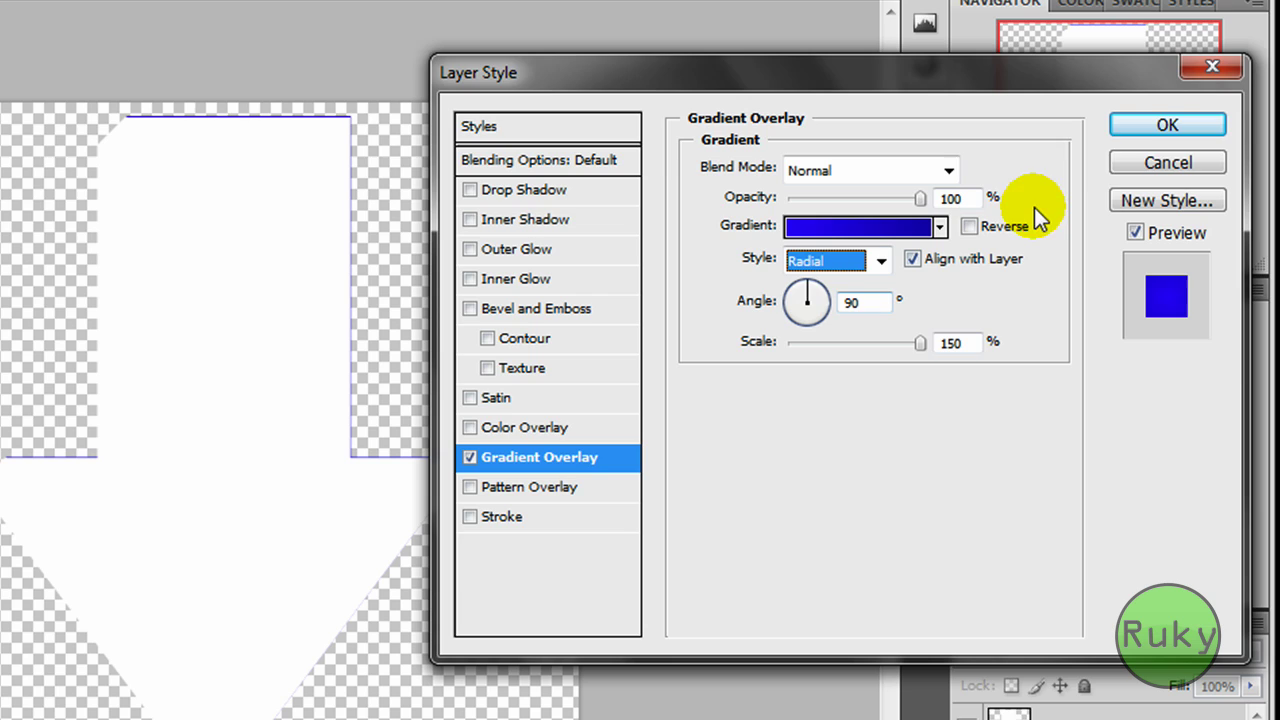
pyautogui.click(1154, 129)
pyautogui.moveTo(1094, 558); pyautogui.dragTo(1110, 462)
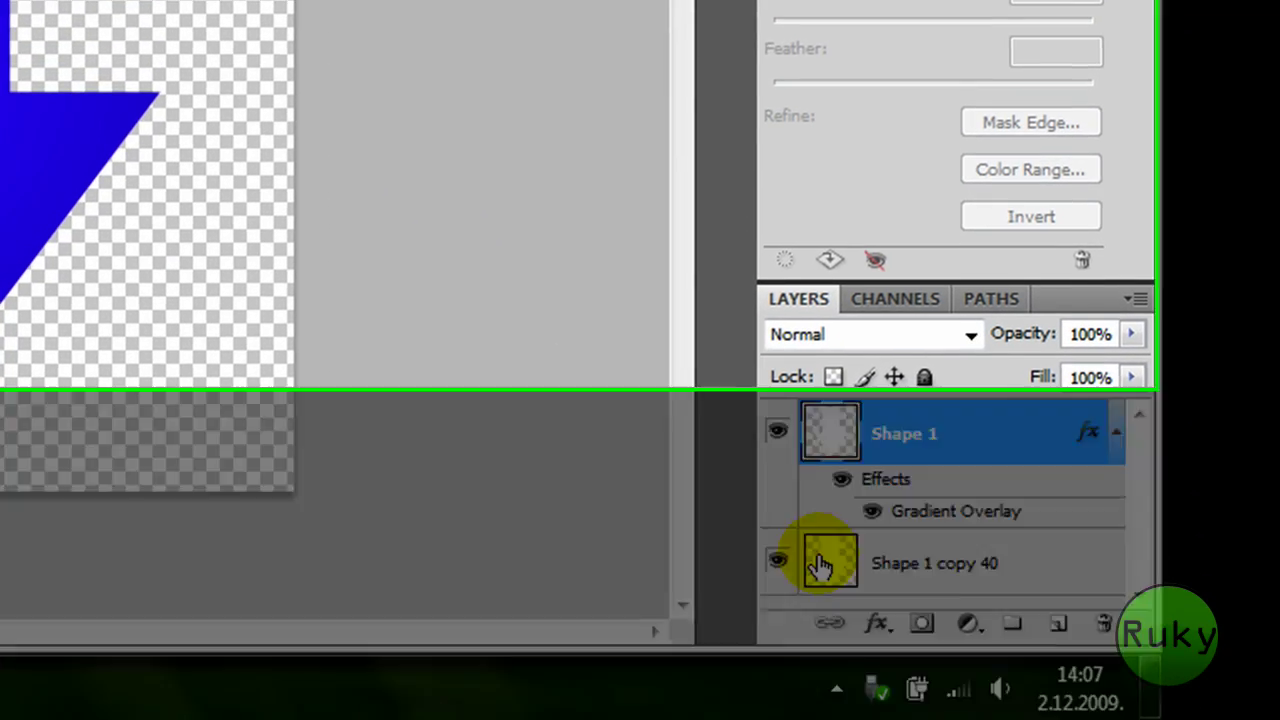
# Step: Add a Gradient Overlay to Shape 1 copy 40 with stops sampled from the arrow: 2900fa and 1d00c4
pyautogui.click(822, 563)
pyautogui.doubleClick(915, 714)
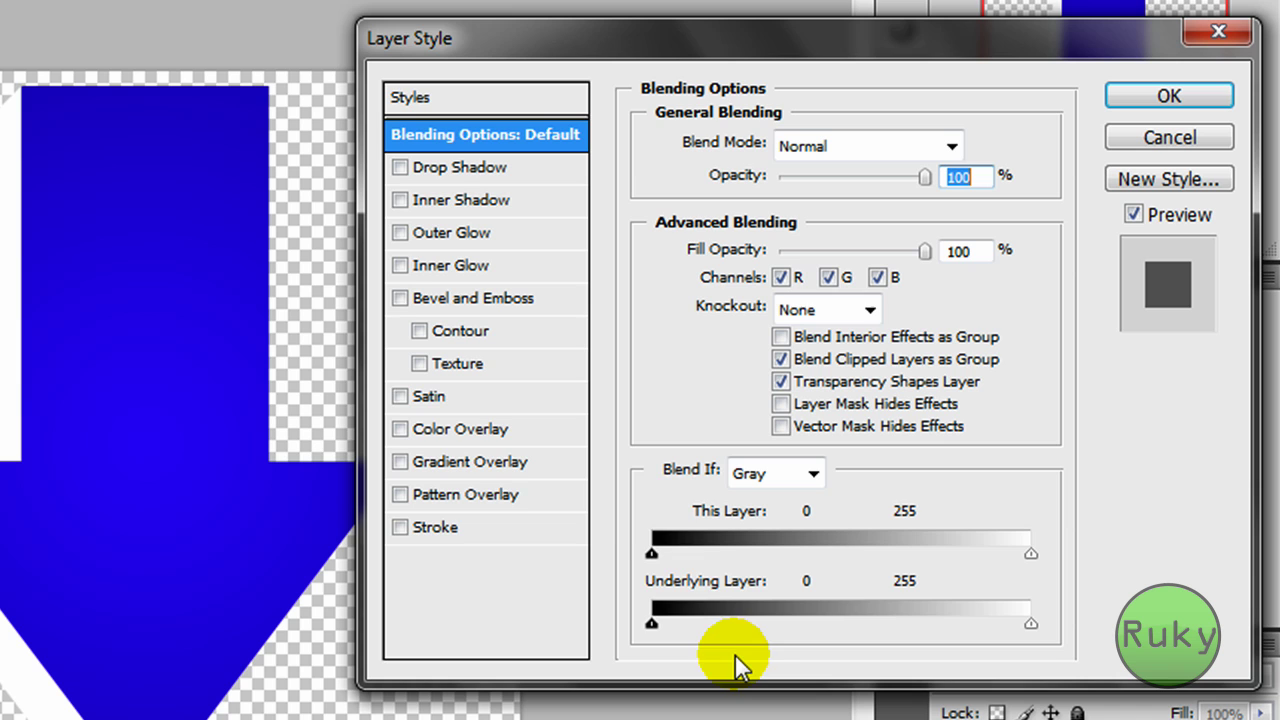
pyautogui.click(468, 458)
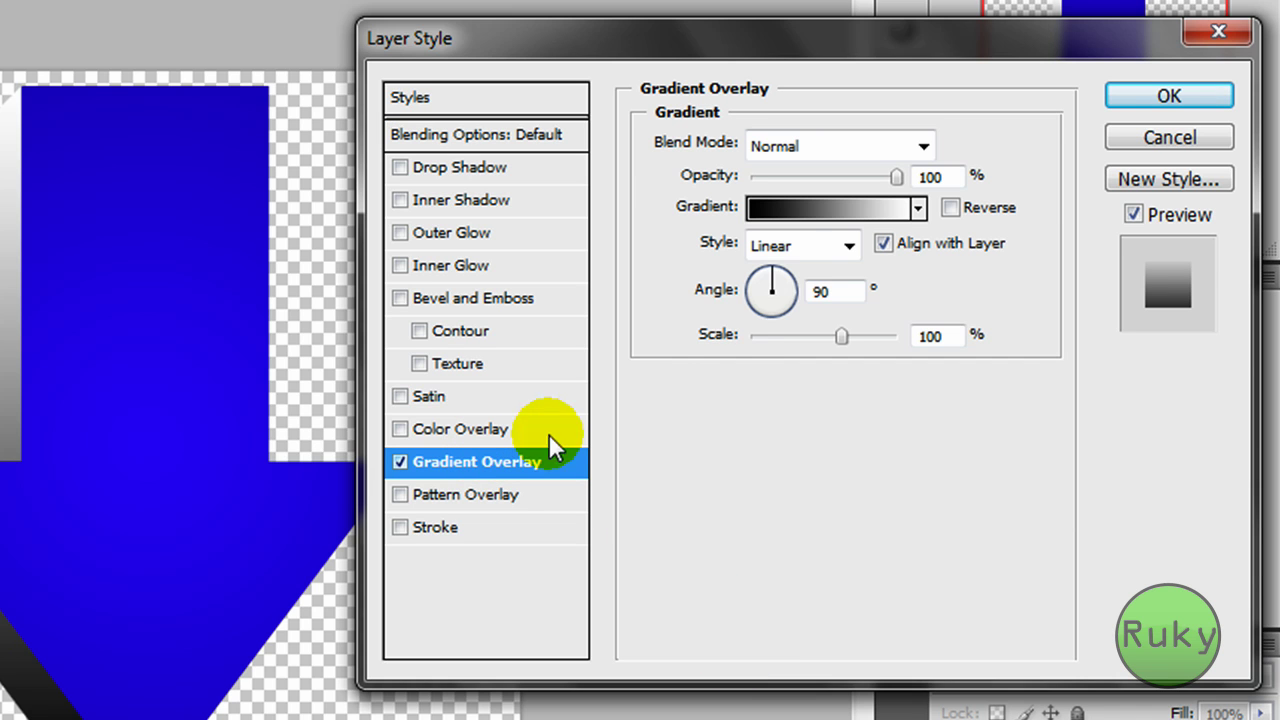
pyautogui.click(846, 206)
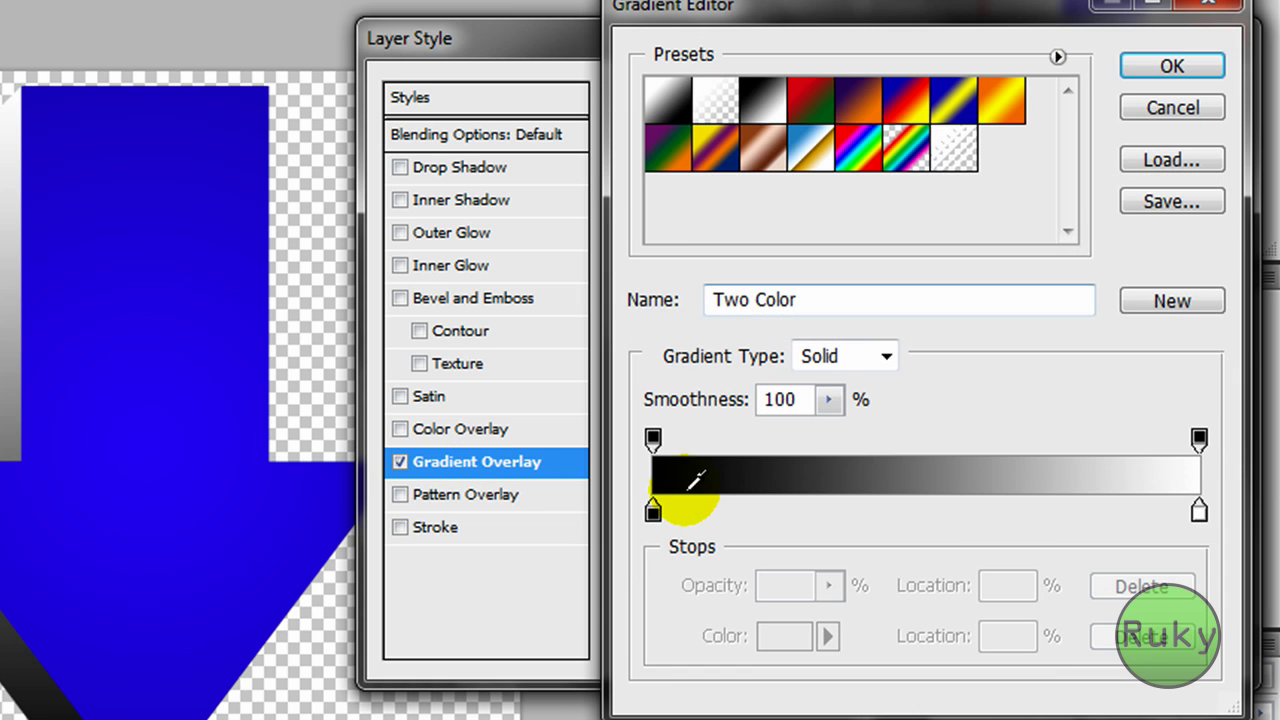
pyautogui.click(652, 513)
pyautogui.doubleClick(651, 513)
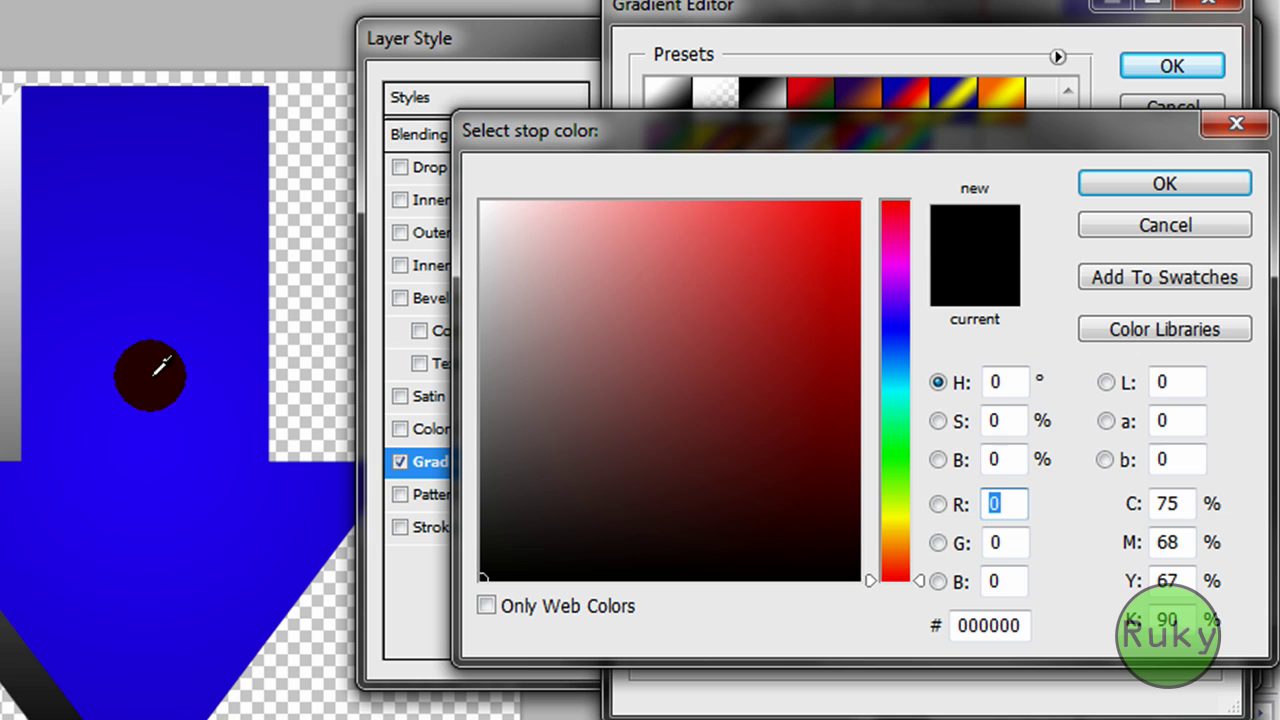
pyautogui.click(131, 380)
pyautogui.click(1168, 186)
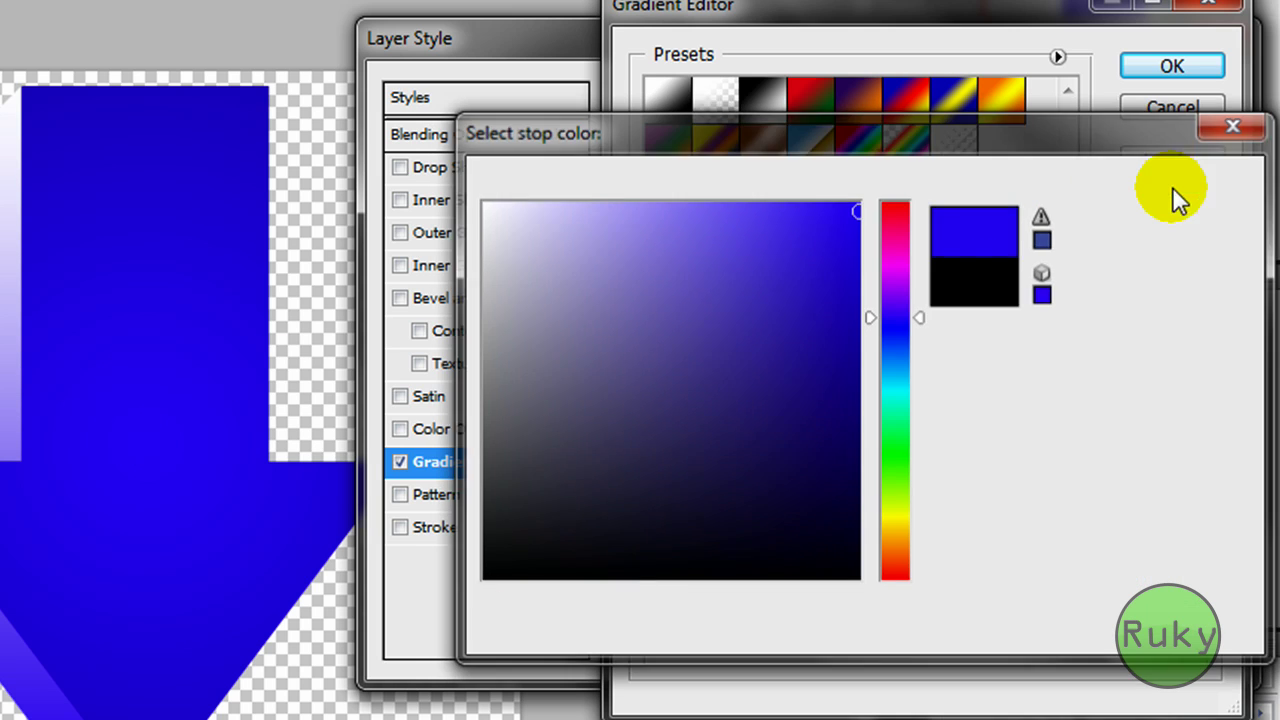
pyautogui.click(1199, 513)
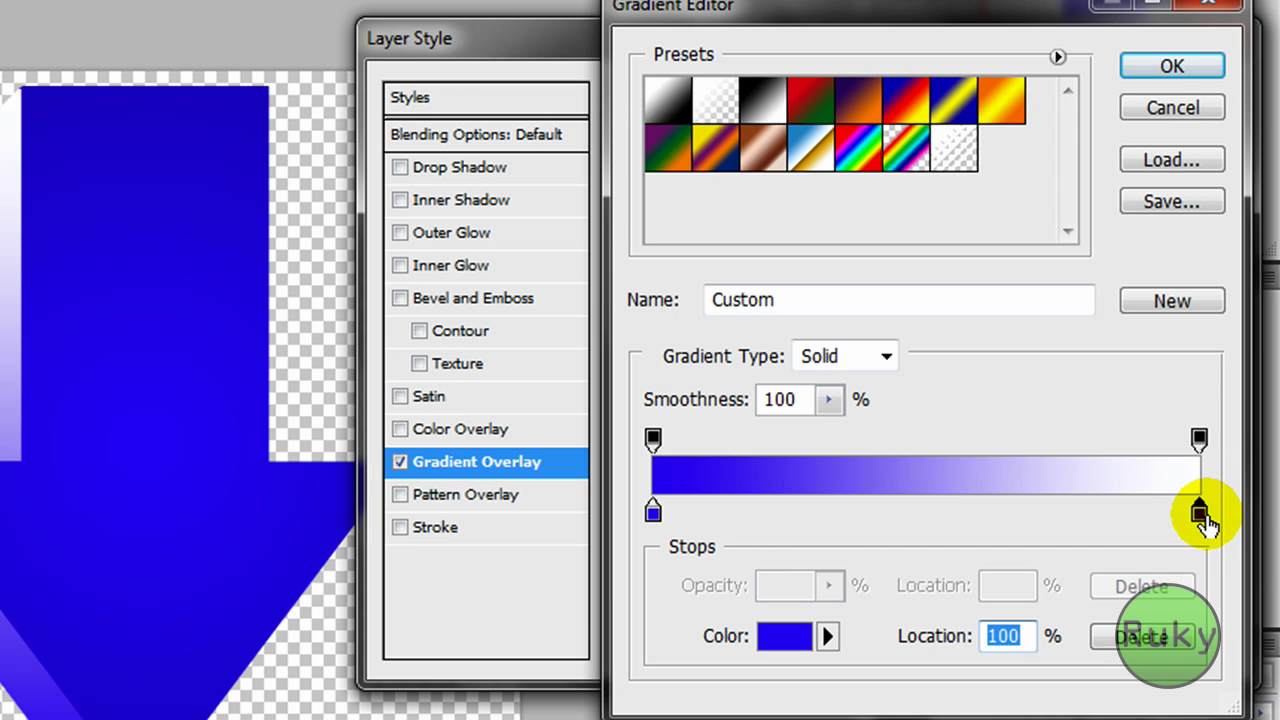
pyautogui.doubleClick(1199, 513)
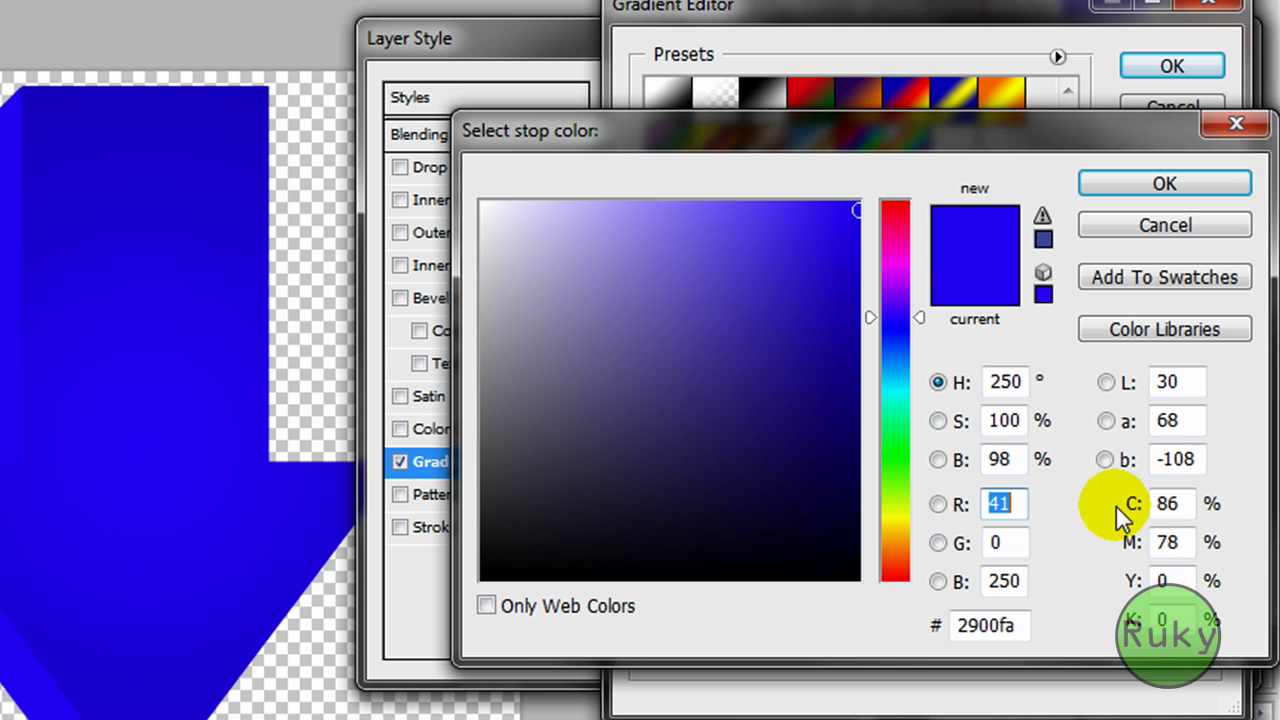
pyautogui.click(38, 95)
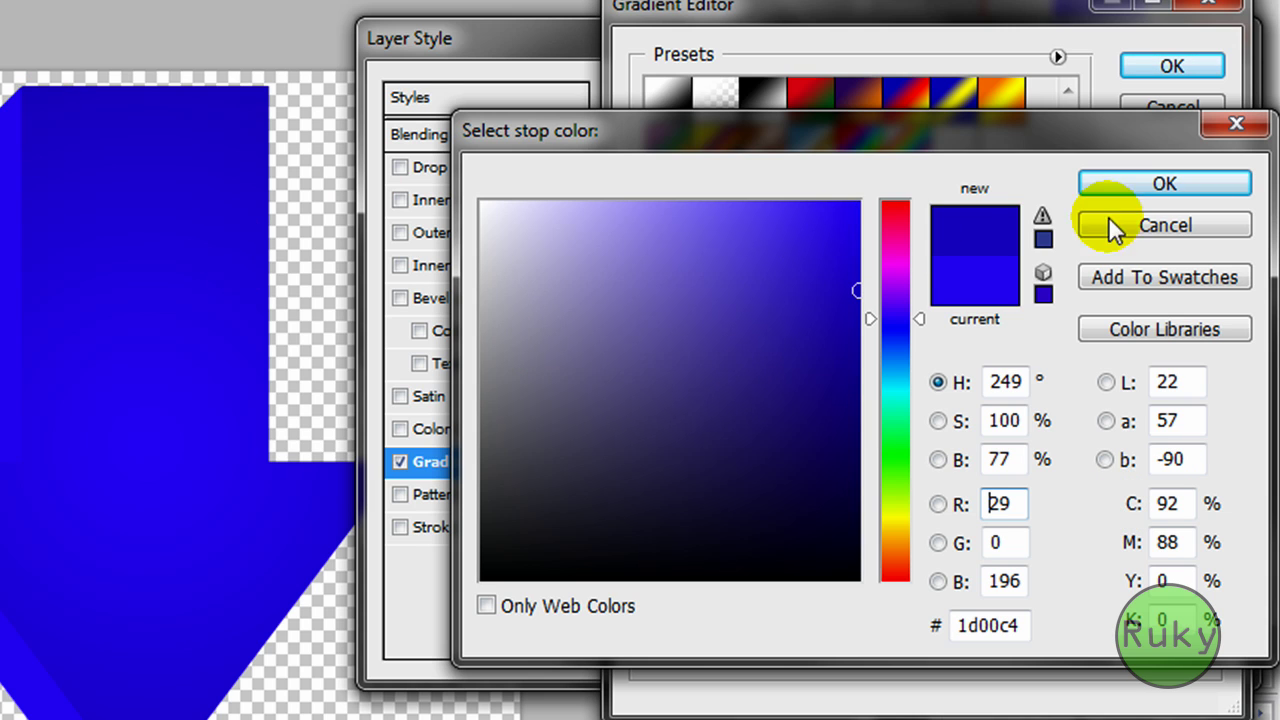
pyautogui.click(1147, 185)
pyautogui.click(1160, 63)
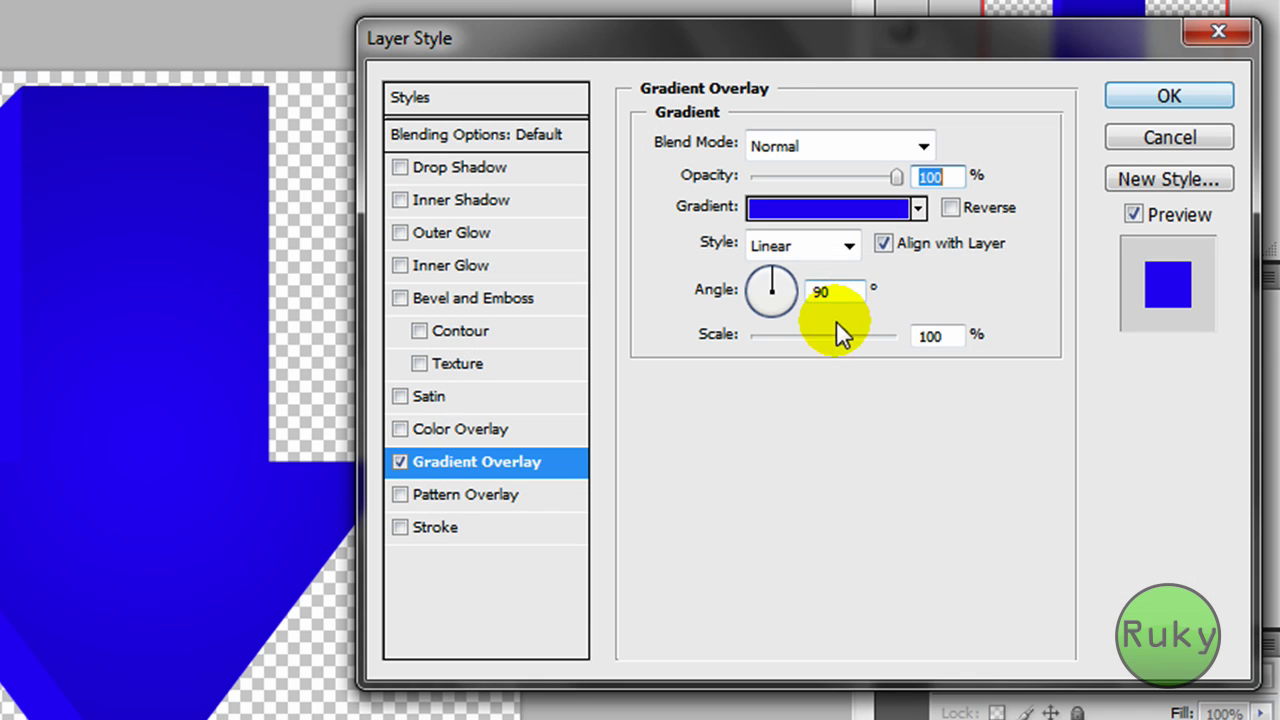
# Step: Make that gradient Radial at 150% scale, reversed, and apply it
pyautogui.click(849, 250)
pyautogui.click(800, 312)
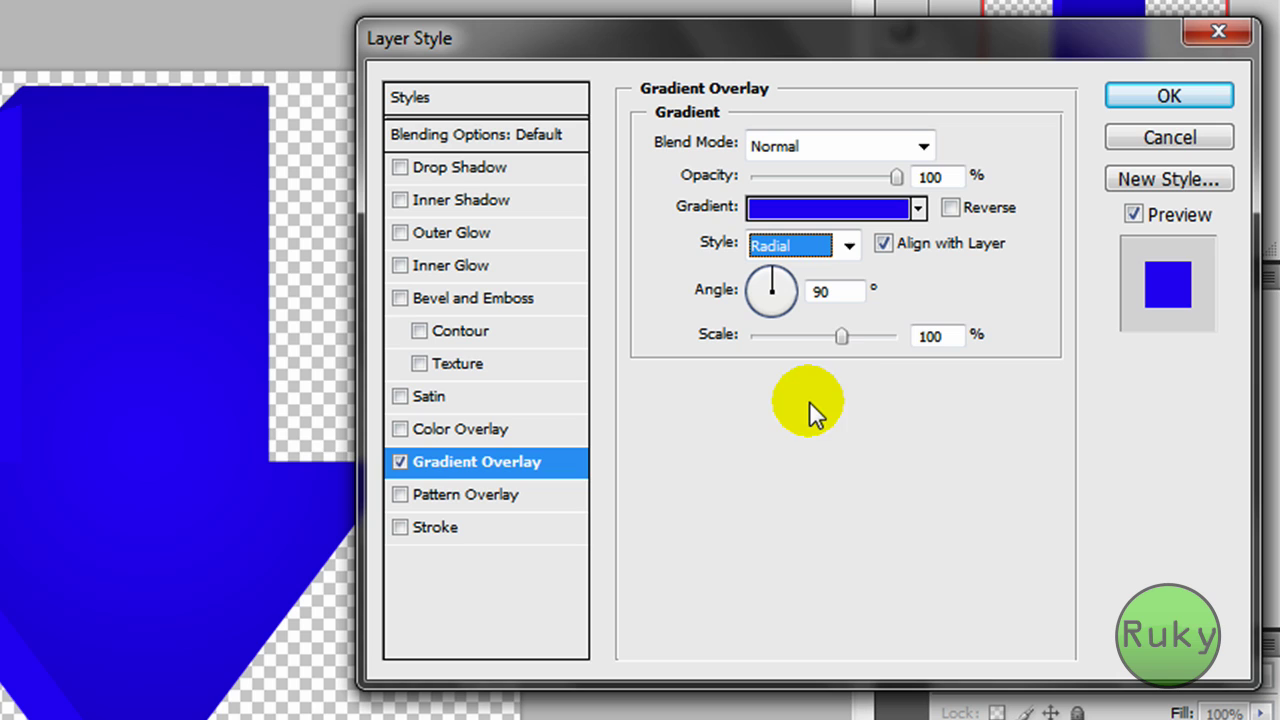
pyautogui.moveTo(845, 329); pyautogui.dragTo(1026, 327)
pyautogui.click(950, 207)
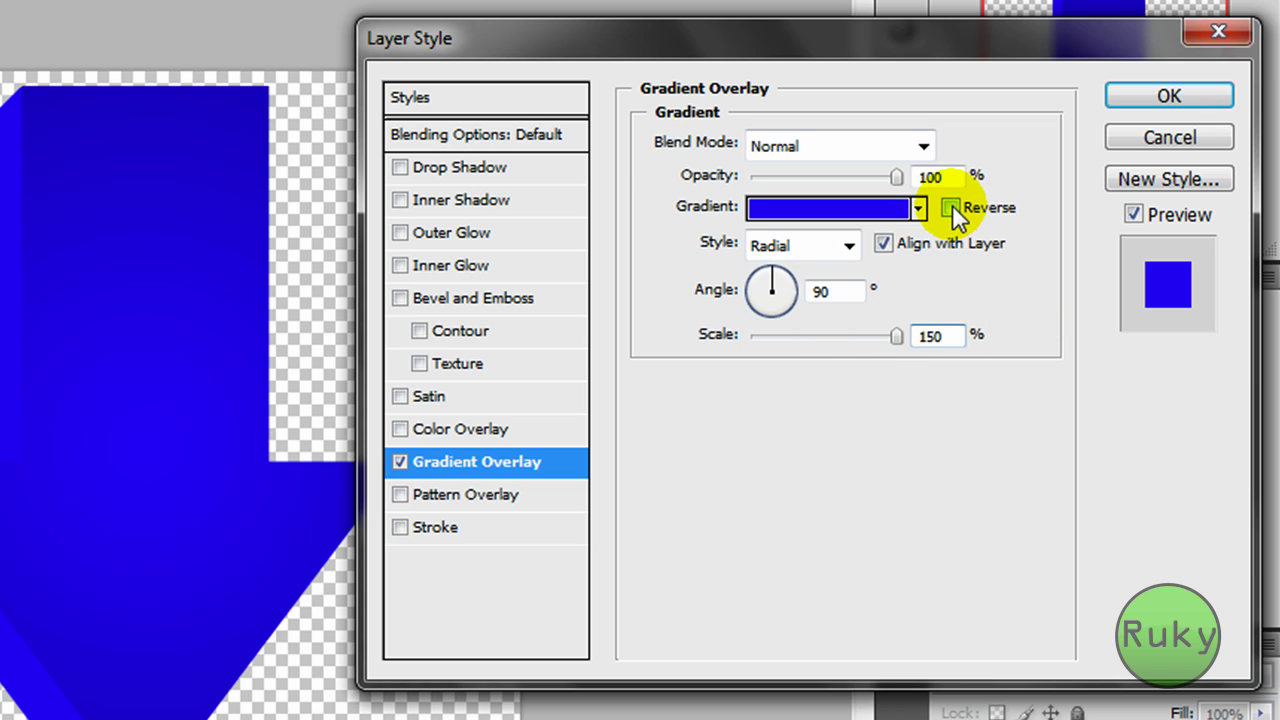
pyautogui.click(1133, 102)
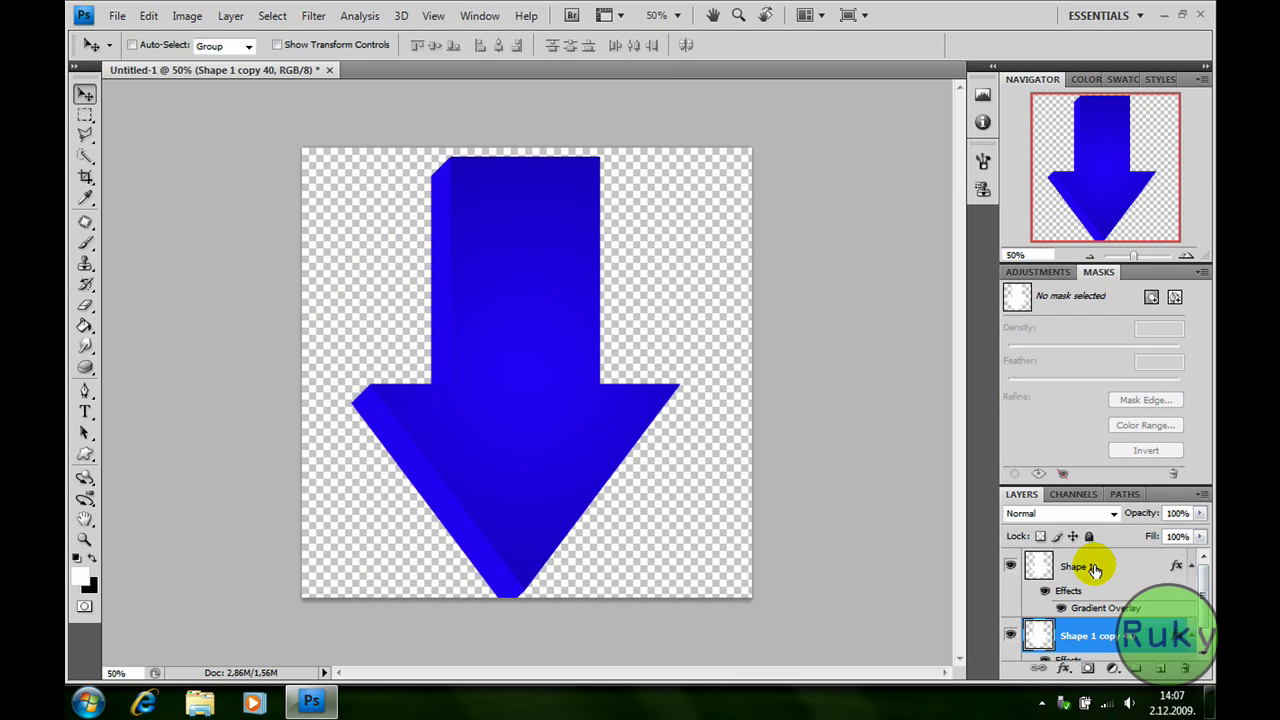
# Step: Select both arrow layers and scale them to 93.5%, nudging them up and to the right
pyautogui.keyDown('shift'); pyautogui.click(1094, 568); pyautogui.keyUp('shift')
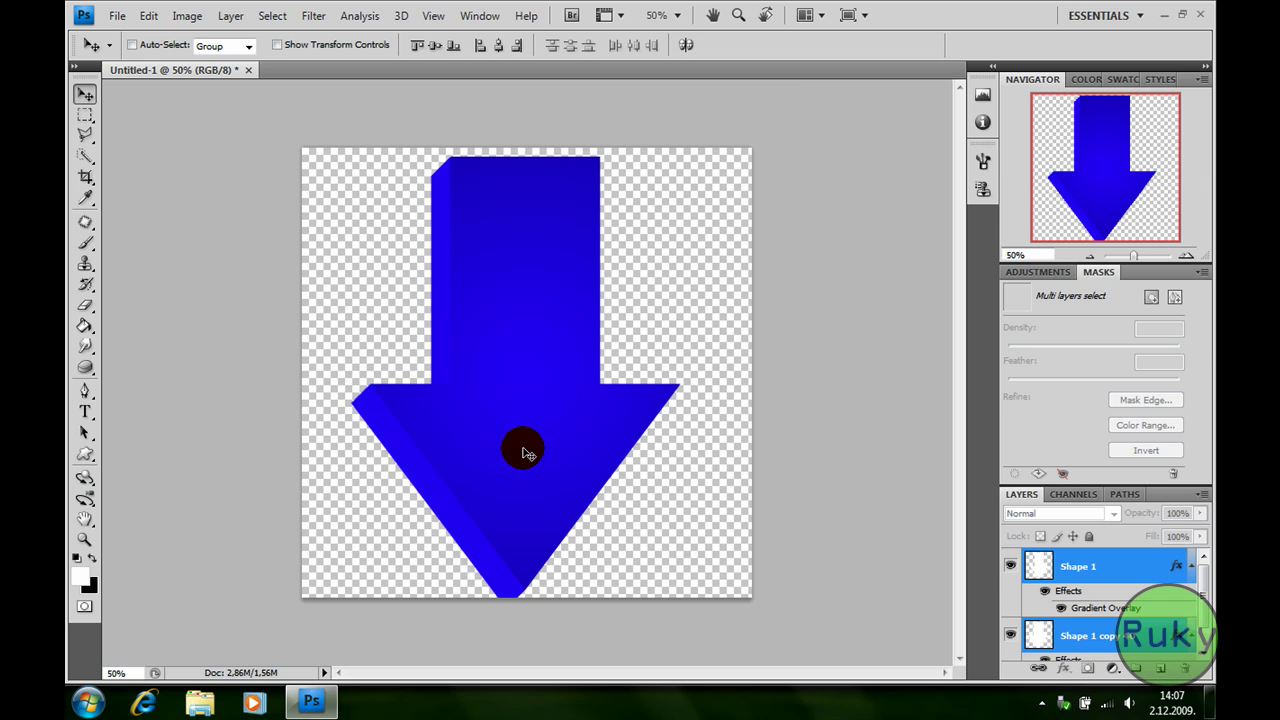
pyautogui.moveTo(529, 451); pyautogui.dragTo(526, 445)
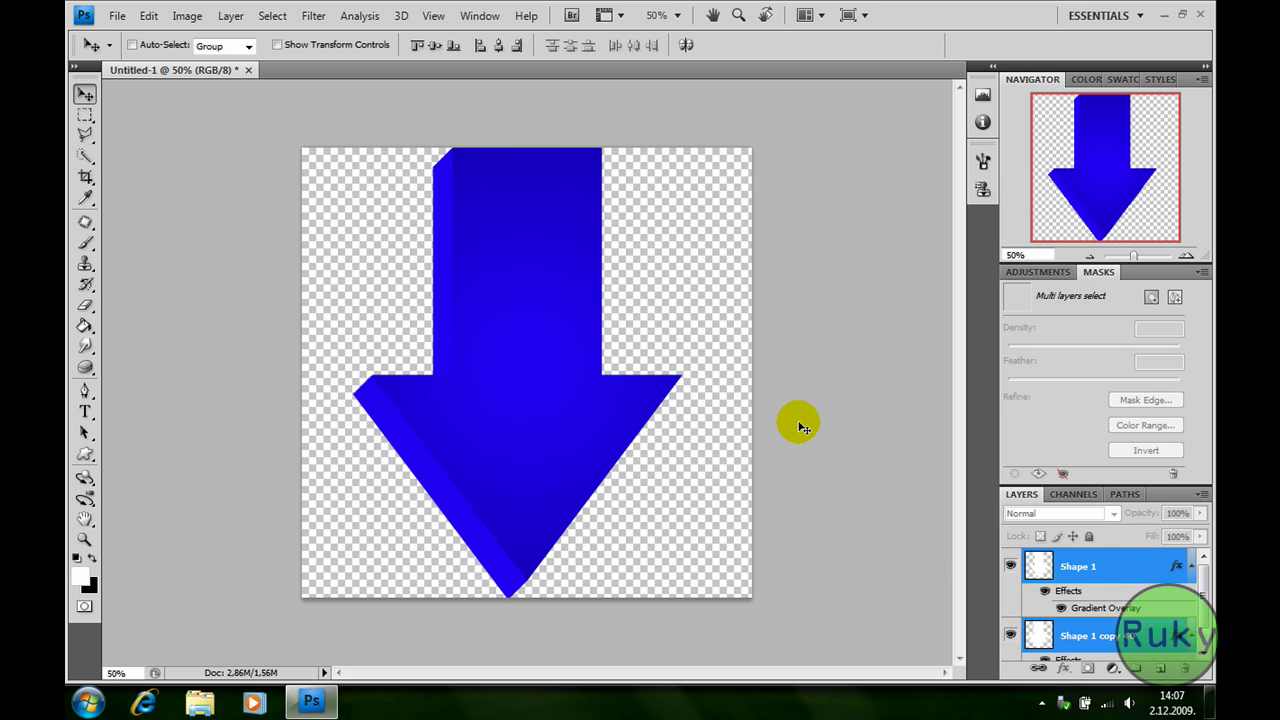
pyautogui.click(146, 16)
pyautogui.moveTo(298, 351)
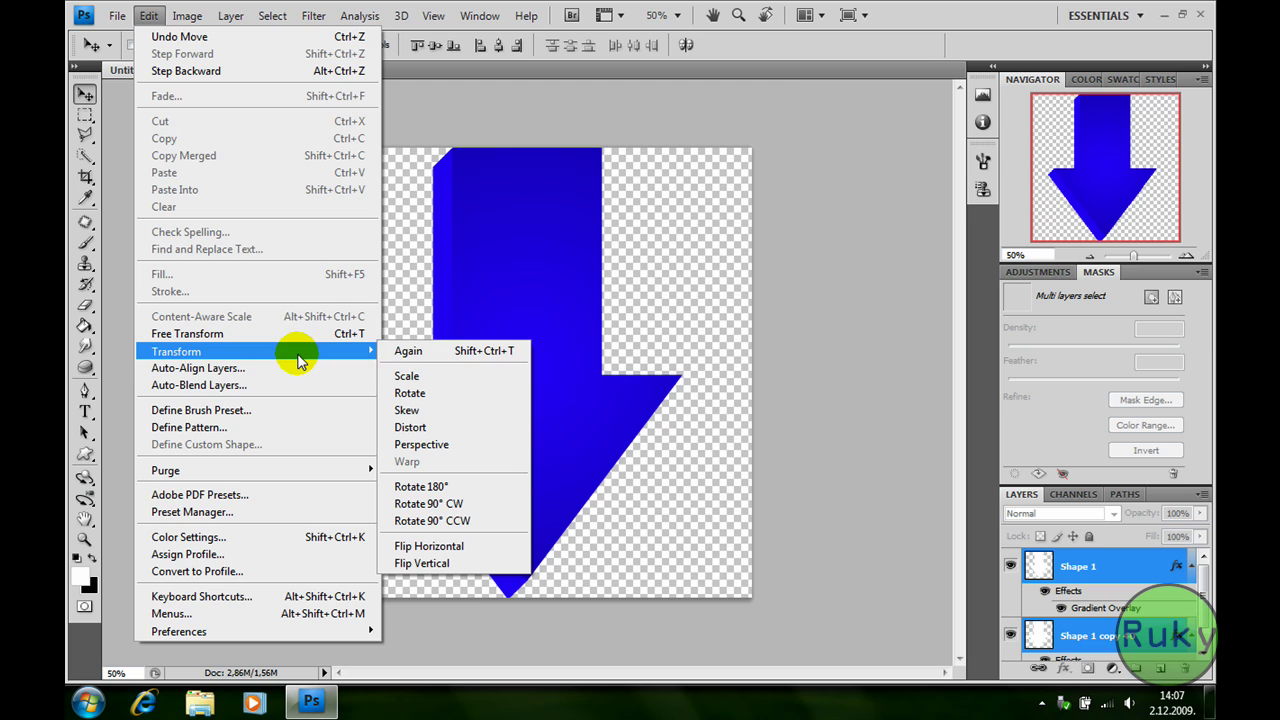
pyautogui.click(462, 375)
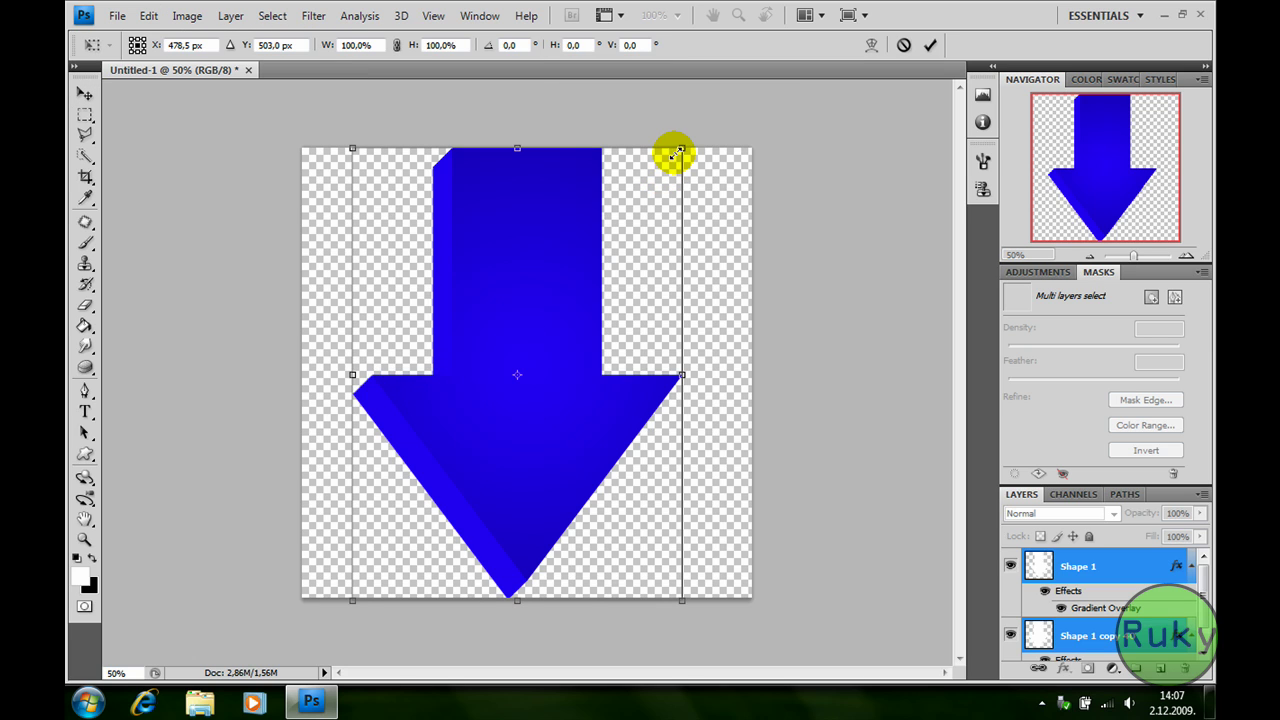
pyautogui.moveTo(679, 148); pyautogui.dragTo(638, 174)
pyautogui.moveTo(491, 277); pyautogui.dragTo(513, 271)
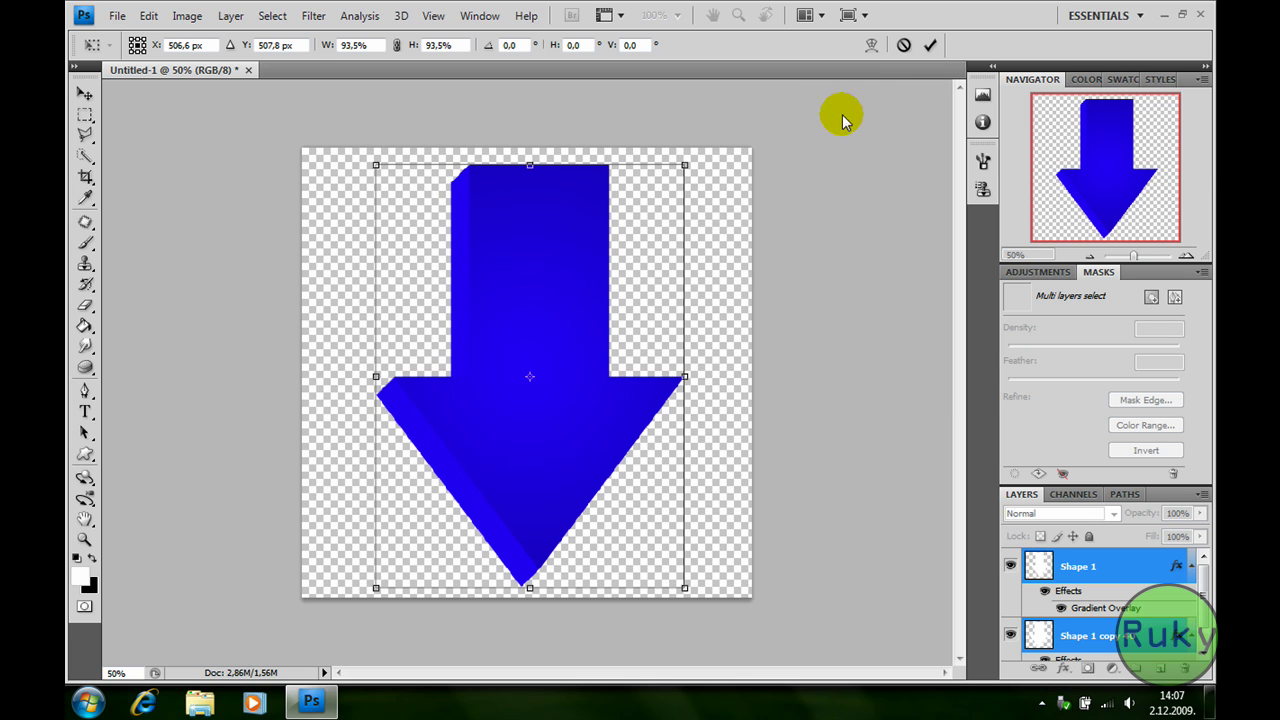
pyautogui.click(926, 43)
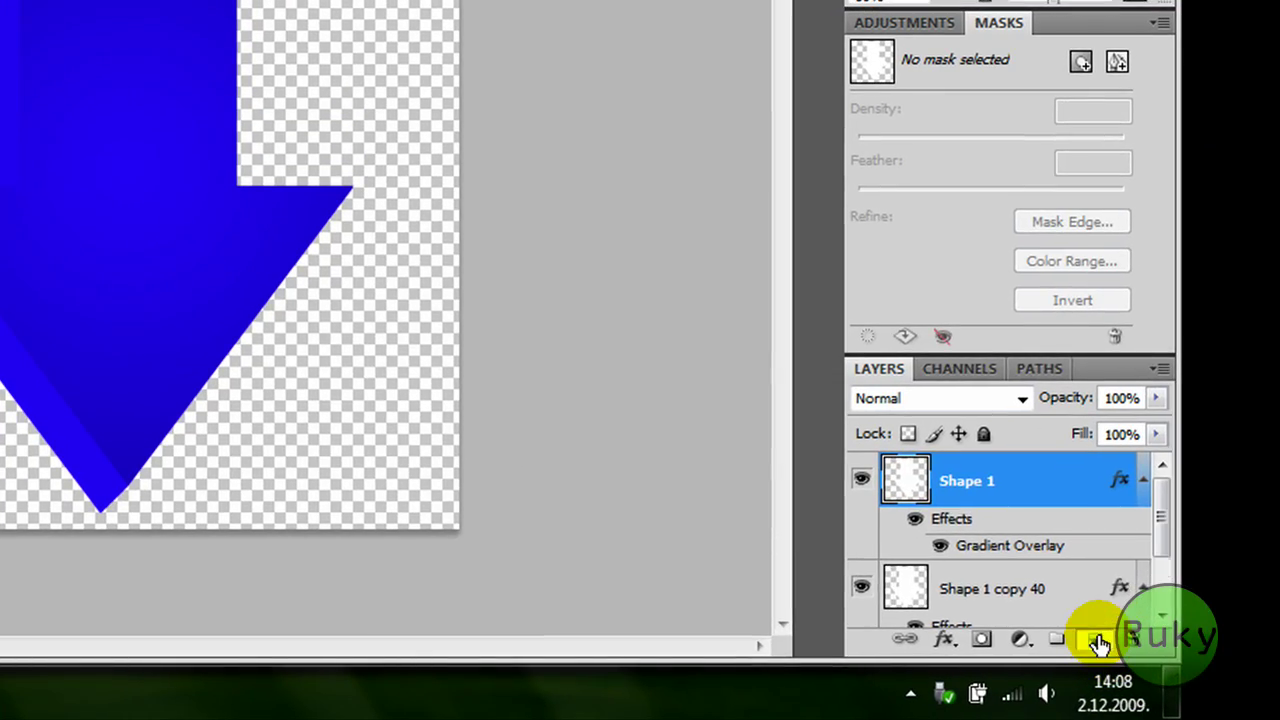
# Step: Add a new empty Layer 1 above Shape 1, then make Shape 1 active
pyautogui.click(1160, 668)
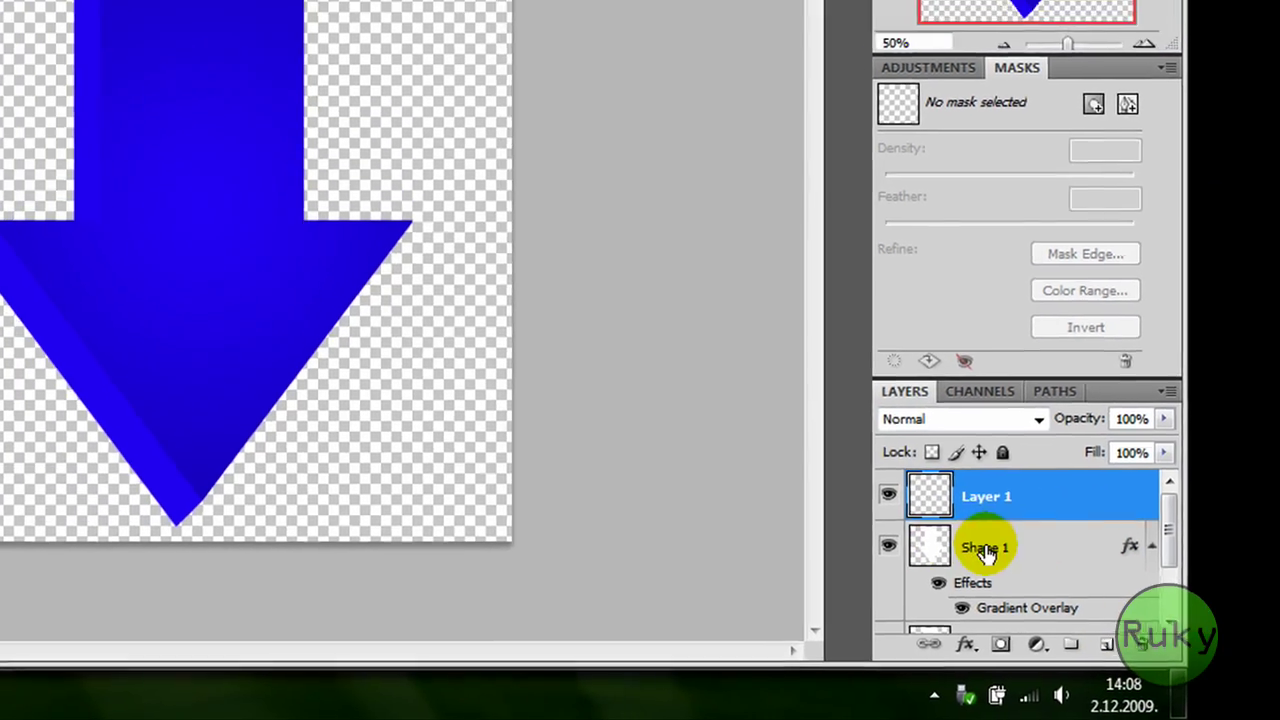
pyautogui.click(985, 548)
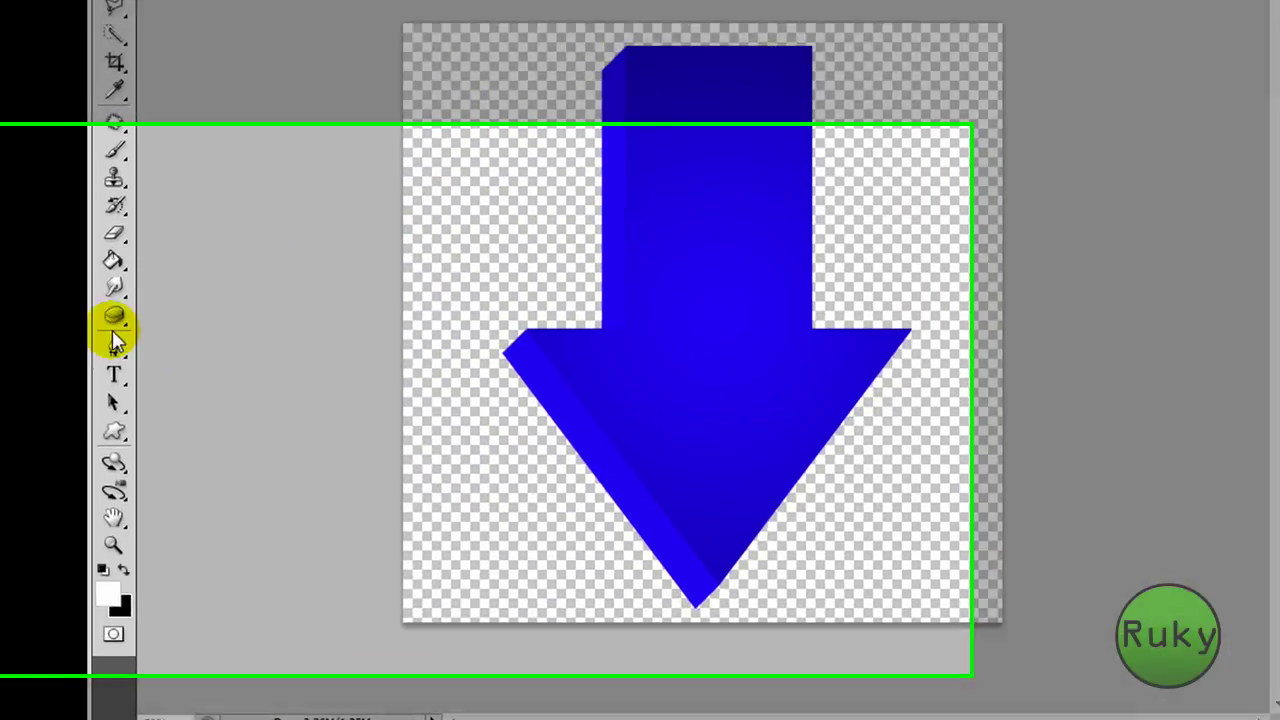
pyautogui.click(34, 363)
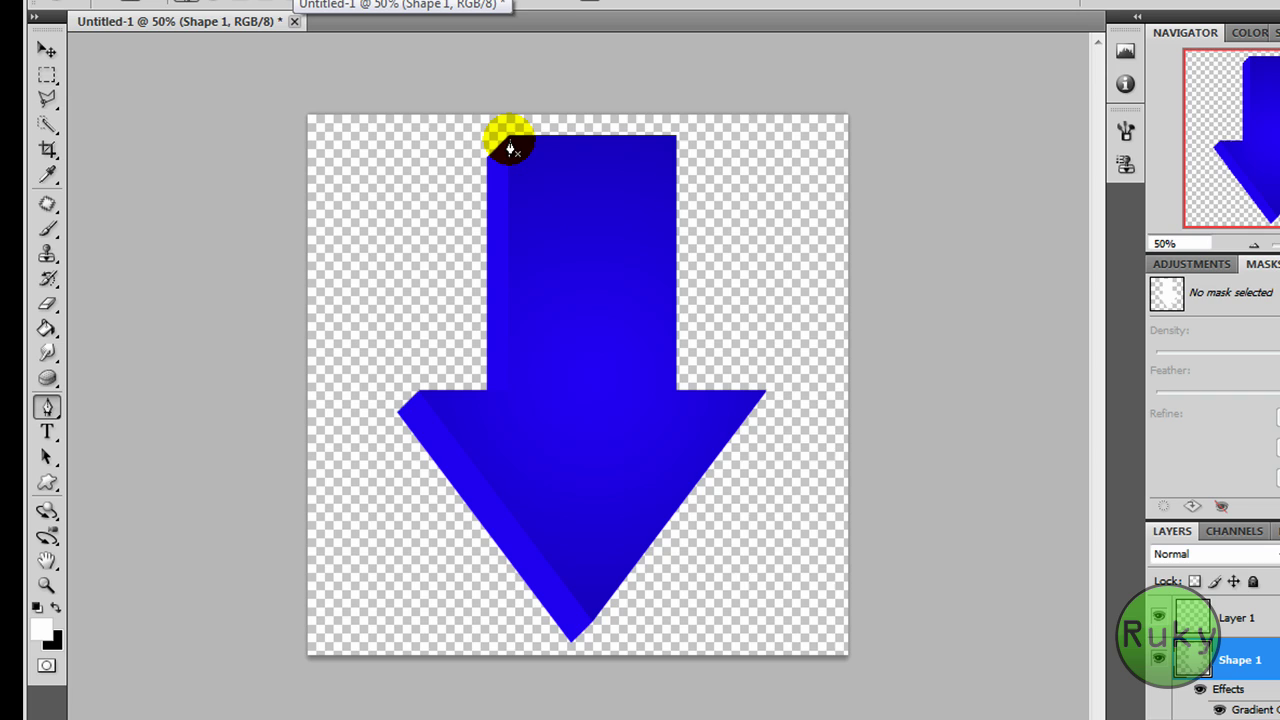
# Step: Trace a closed pen path around the arrow's front face, then cancel Make Selection
pyautogui.click(508, 140)
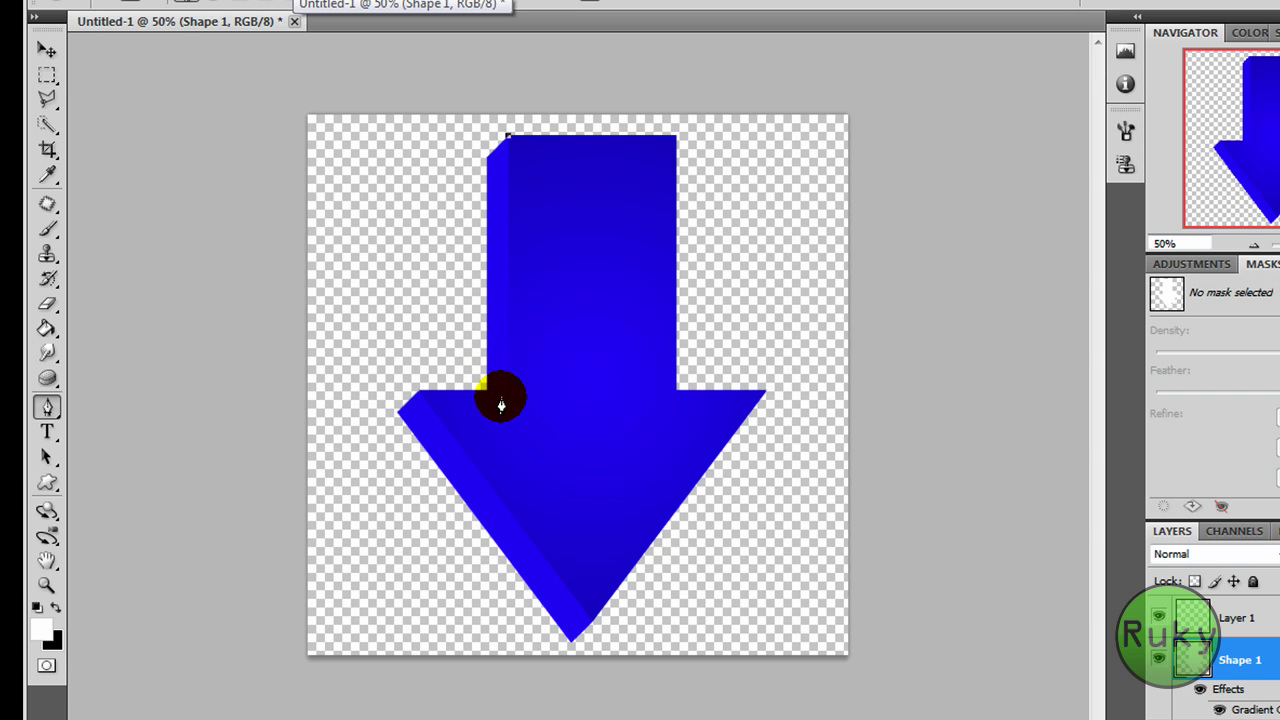
pyautogui.click(508, 392)
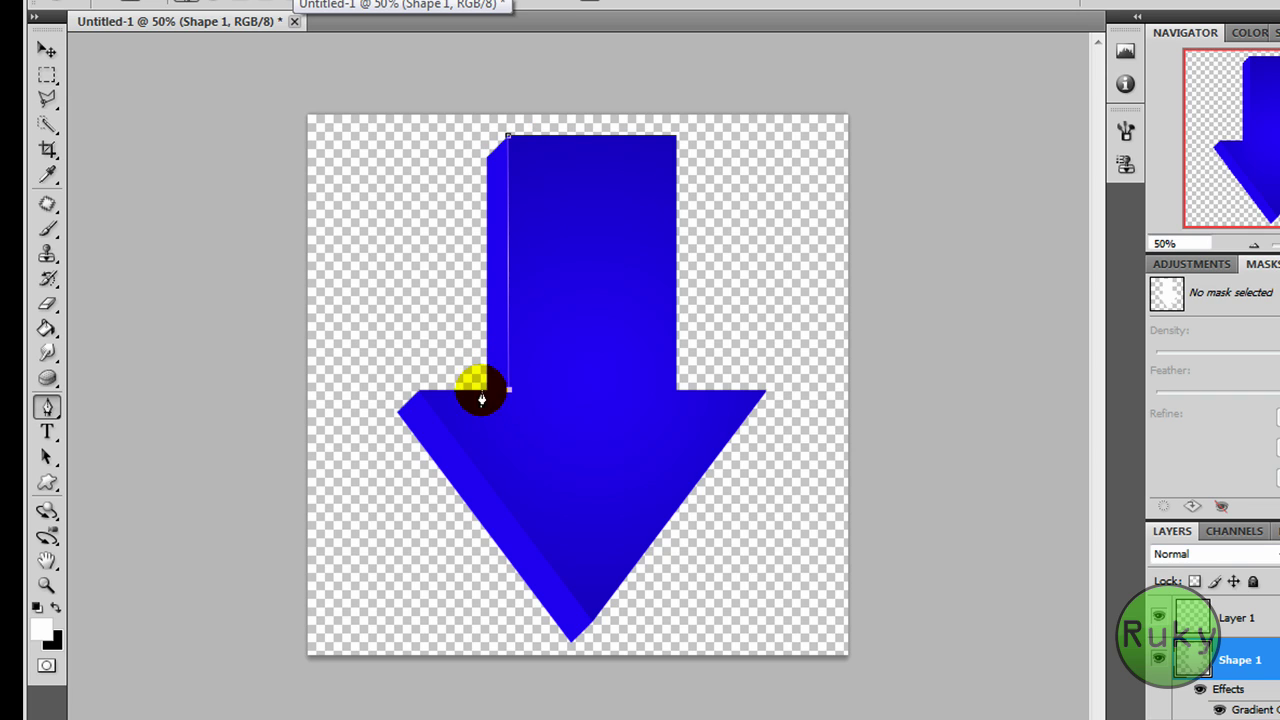
pyautogui.click(418, 392)
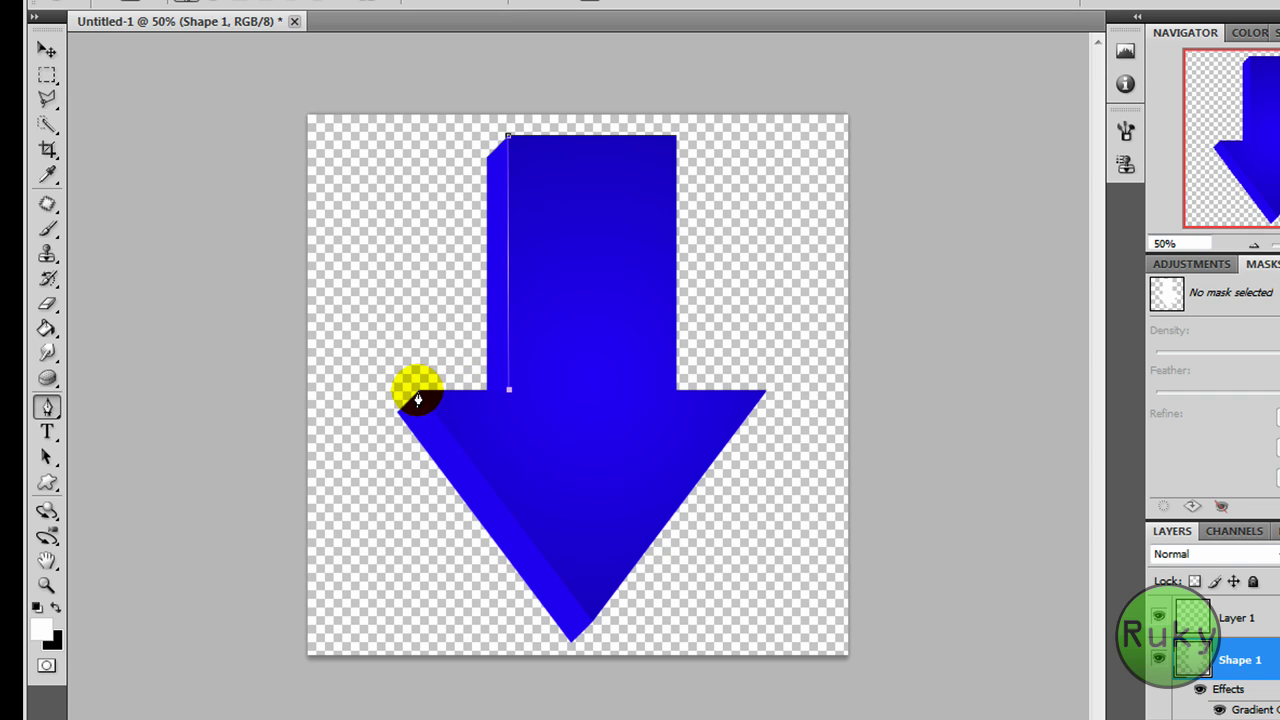
pyautogui.click(593, 622)
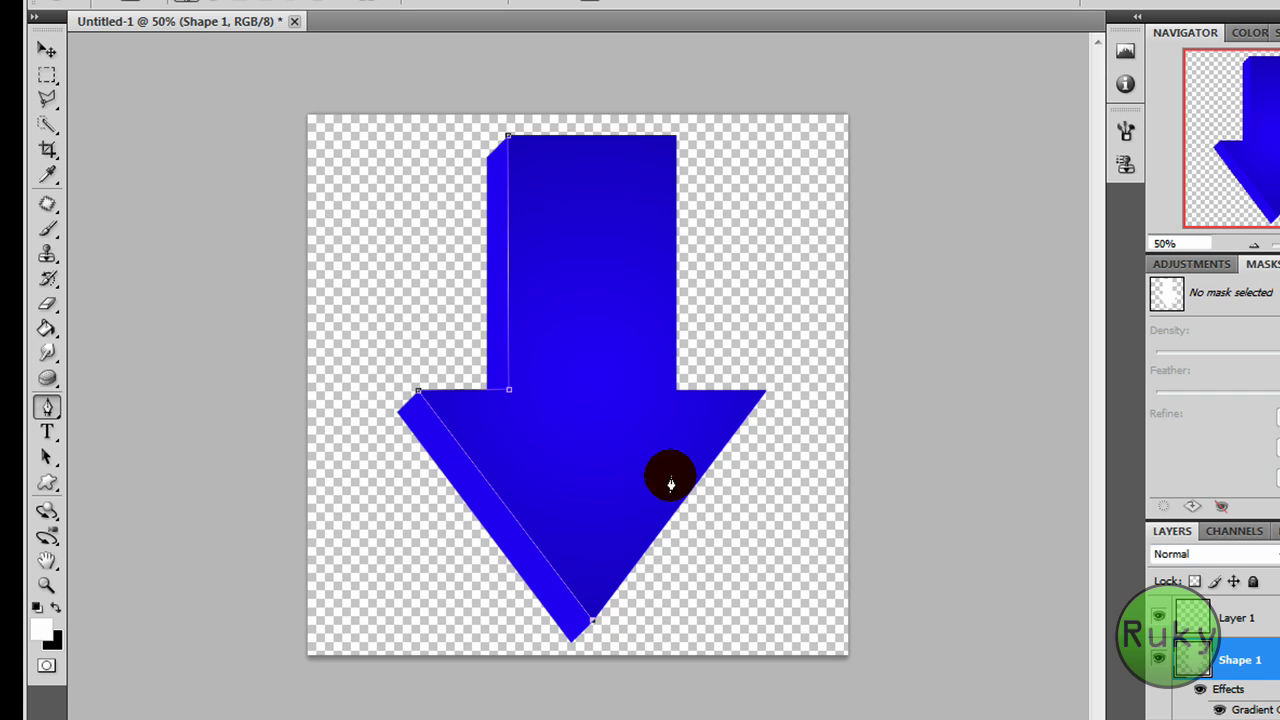
pyautogui.click(765, 394)
pyautogui.click(676, 394)
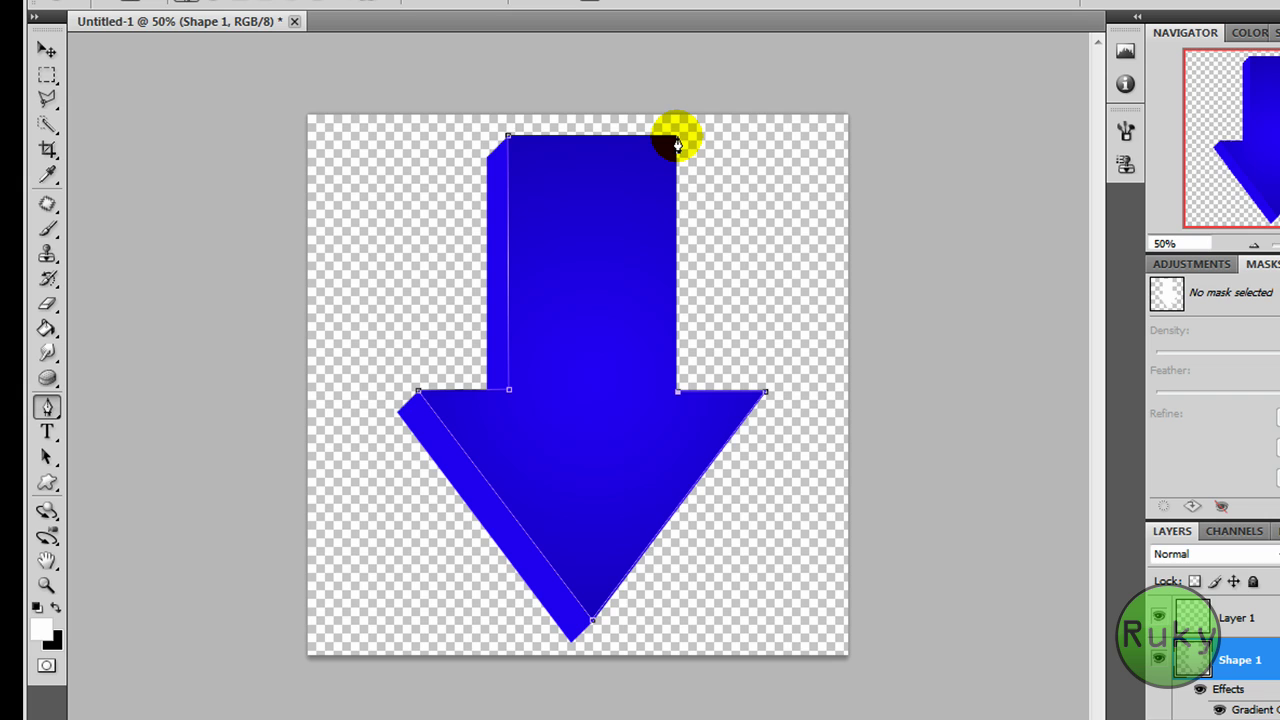
pyautogui.click(676, 140)
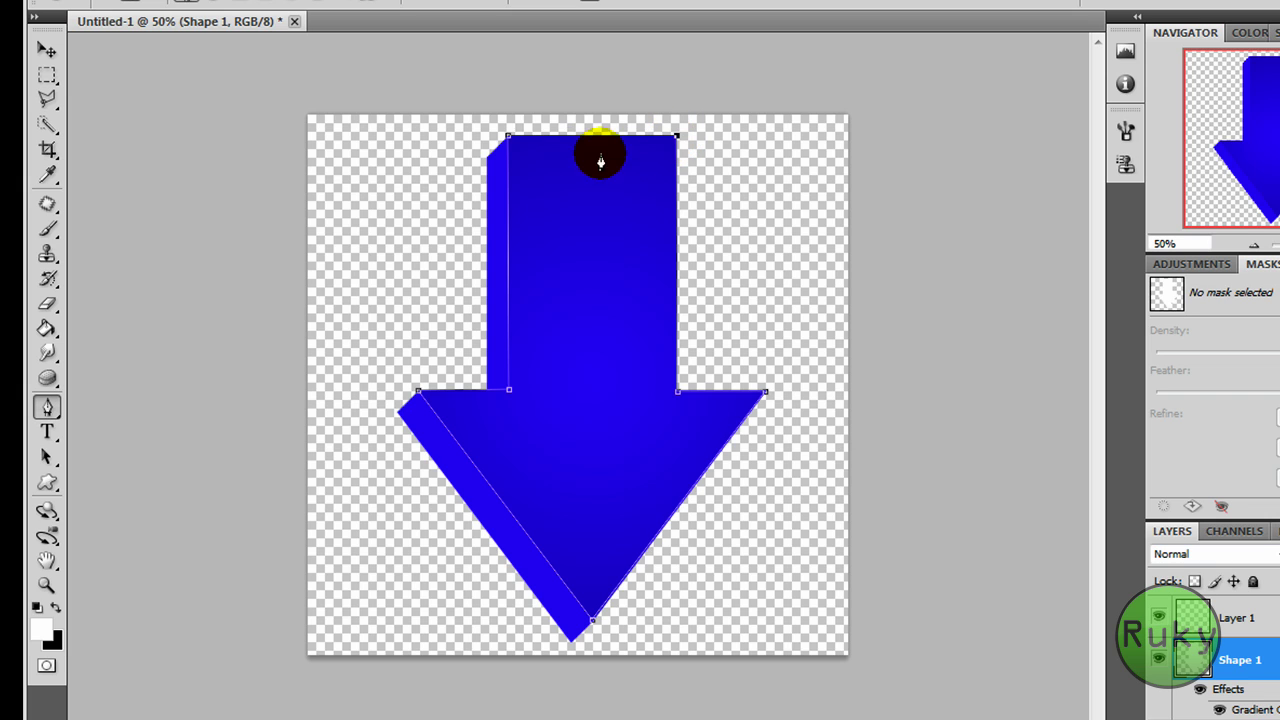
pyautogui.click(510, 145)
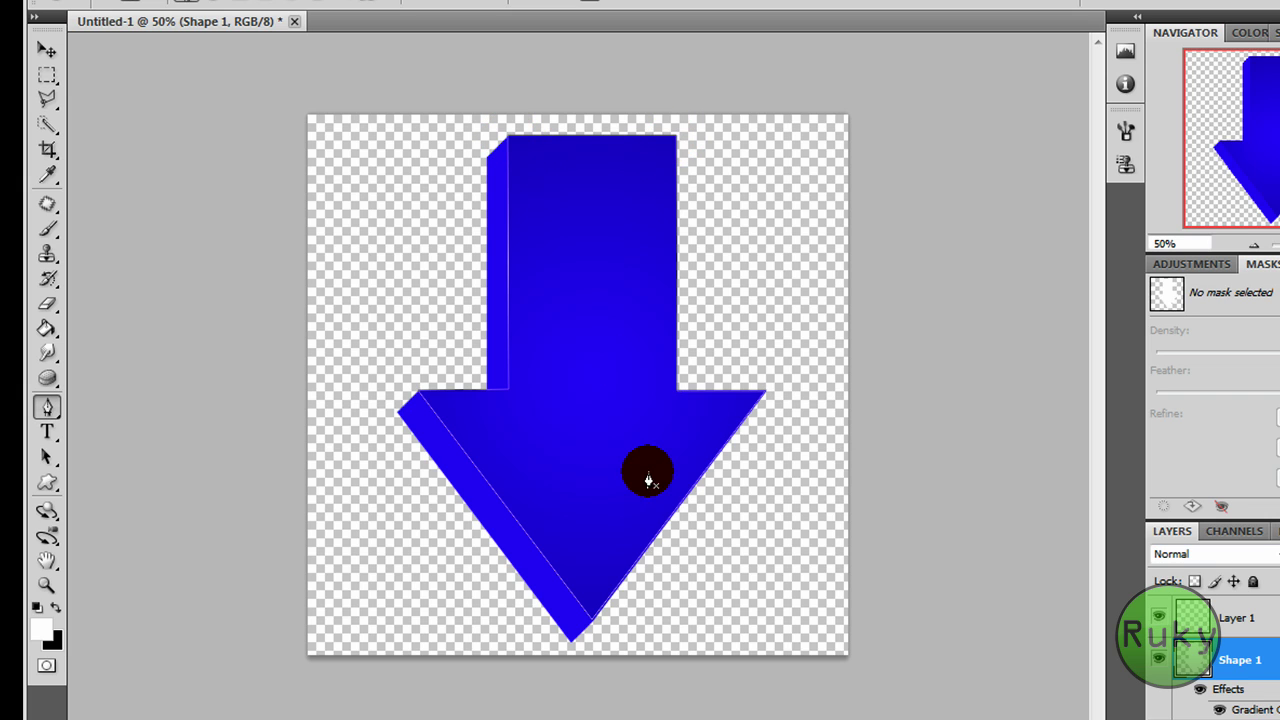
pyautogui.rightClick(580, 423)
pyautogui.click(689, 524)
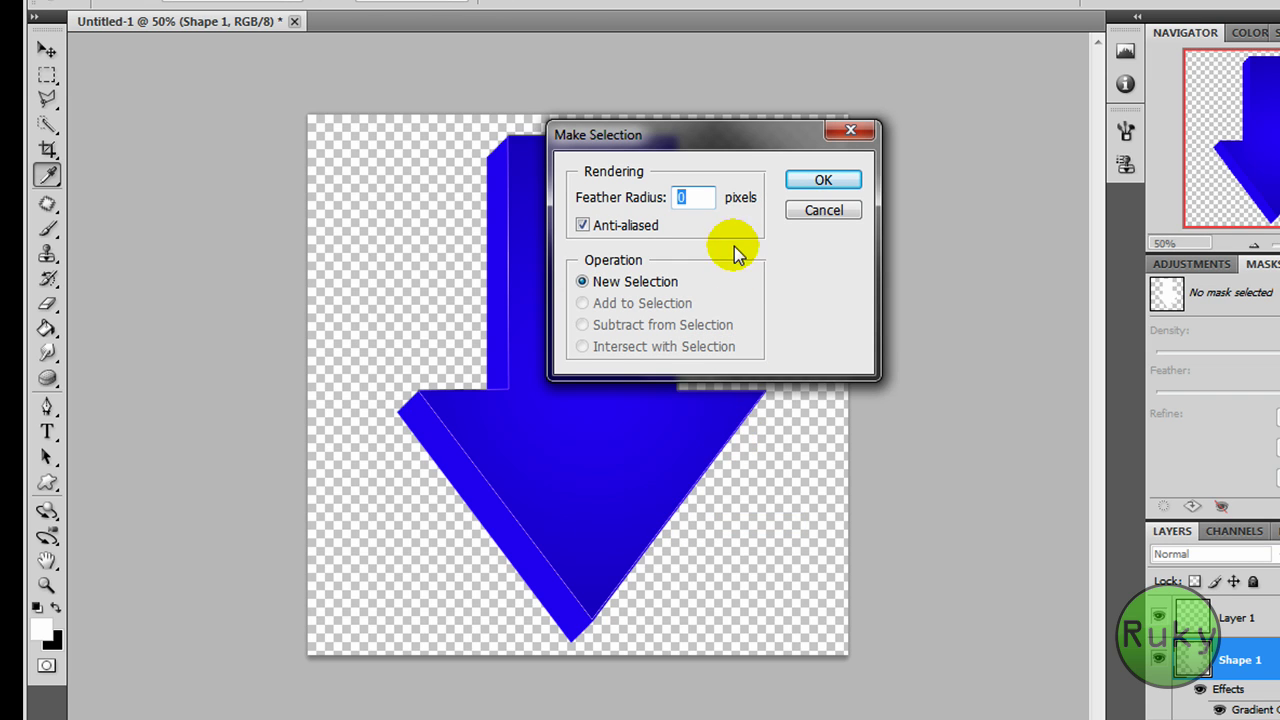
pyautogui.click(836, 211)
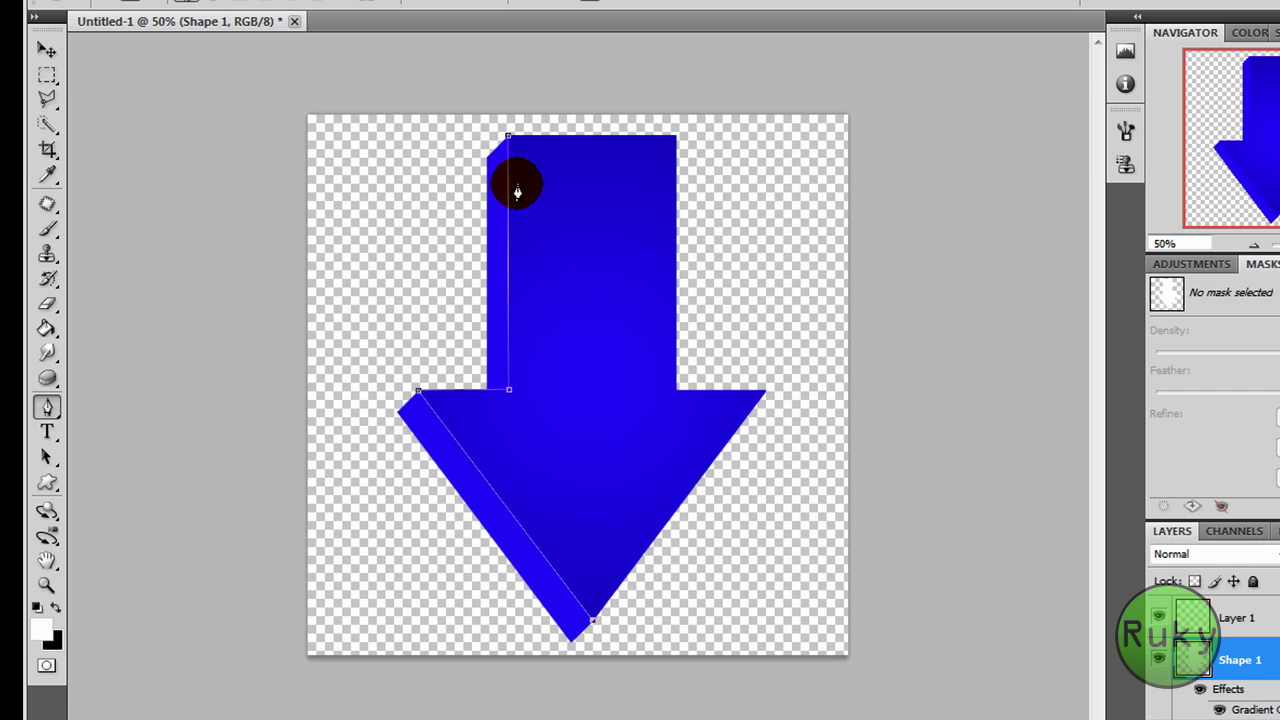
# Step: Draw the path from the arrow tip through a curved anchor at the neck to the top edge
pyautogui.click(591, 620)
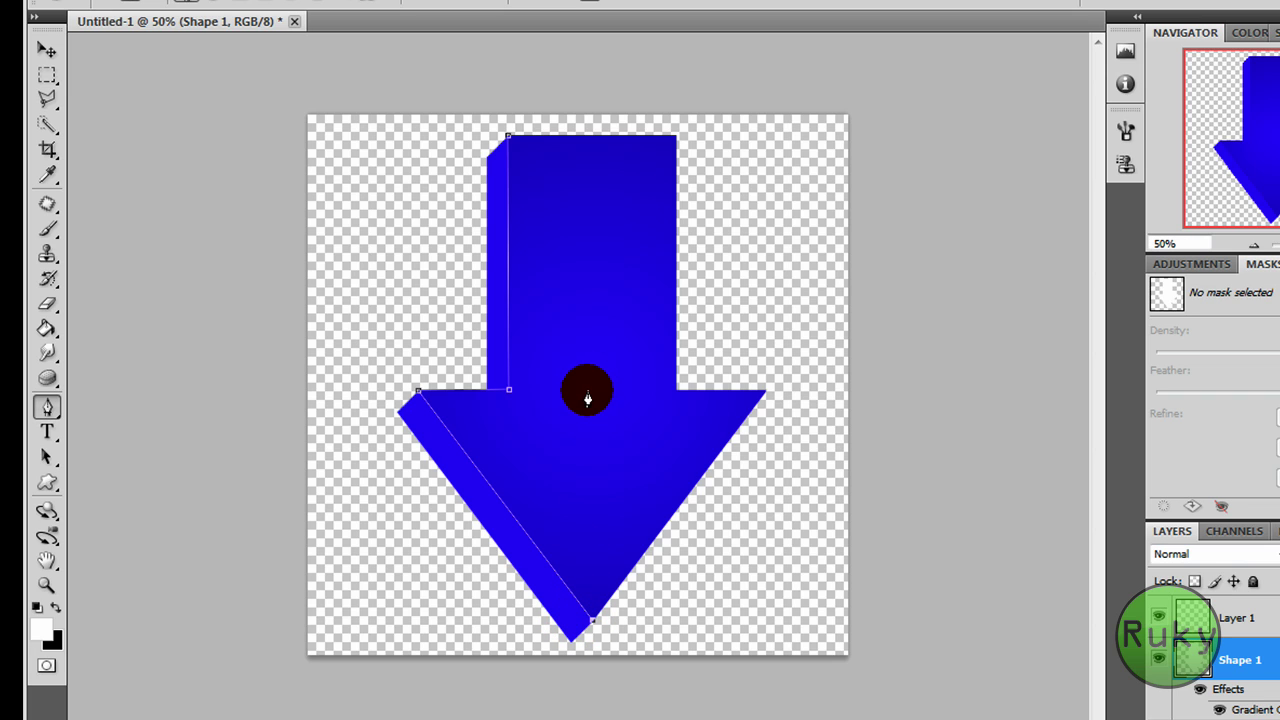
pyautogui.moveTo(589, 392); pyautogui.dragTo(645, 394)
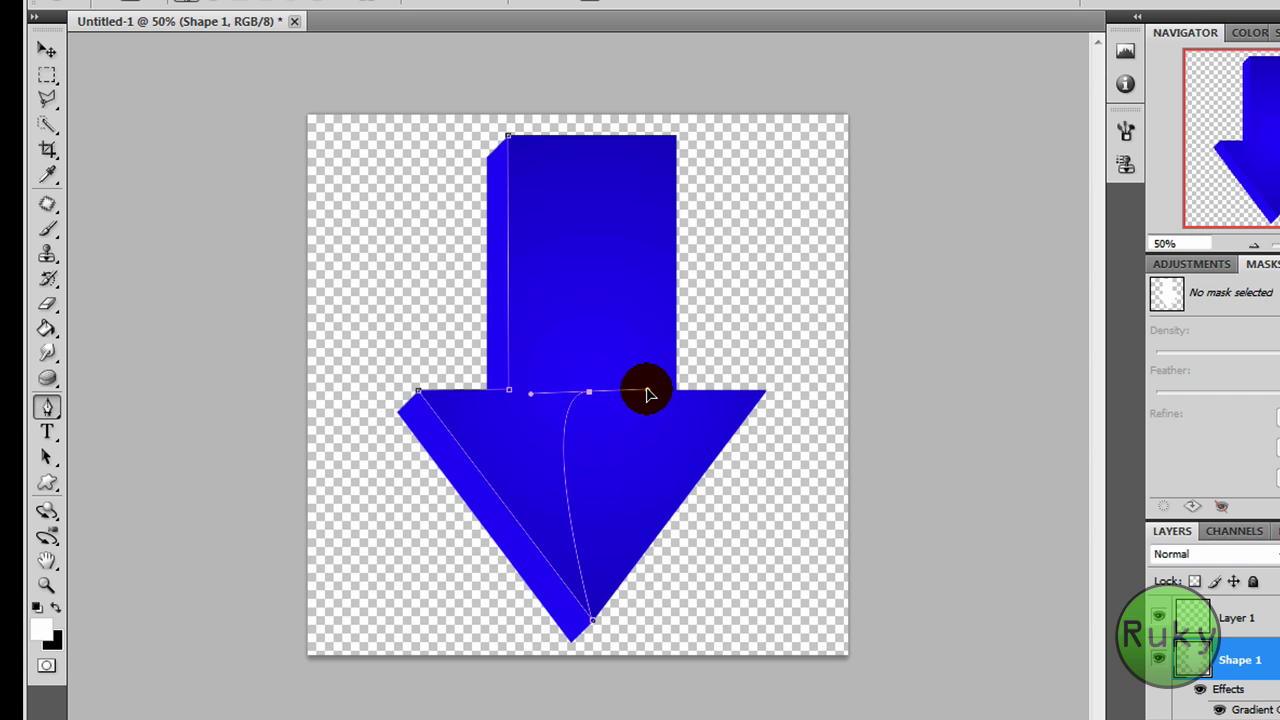
pyautogui.click(578, 146)
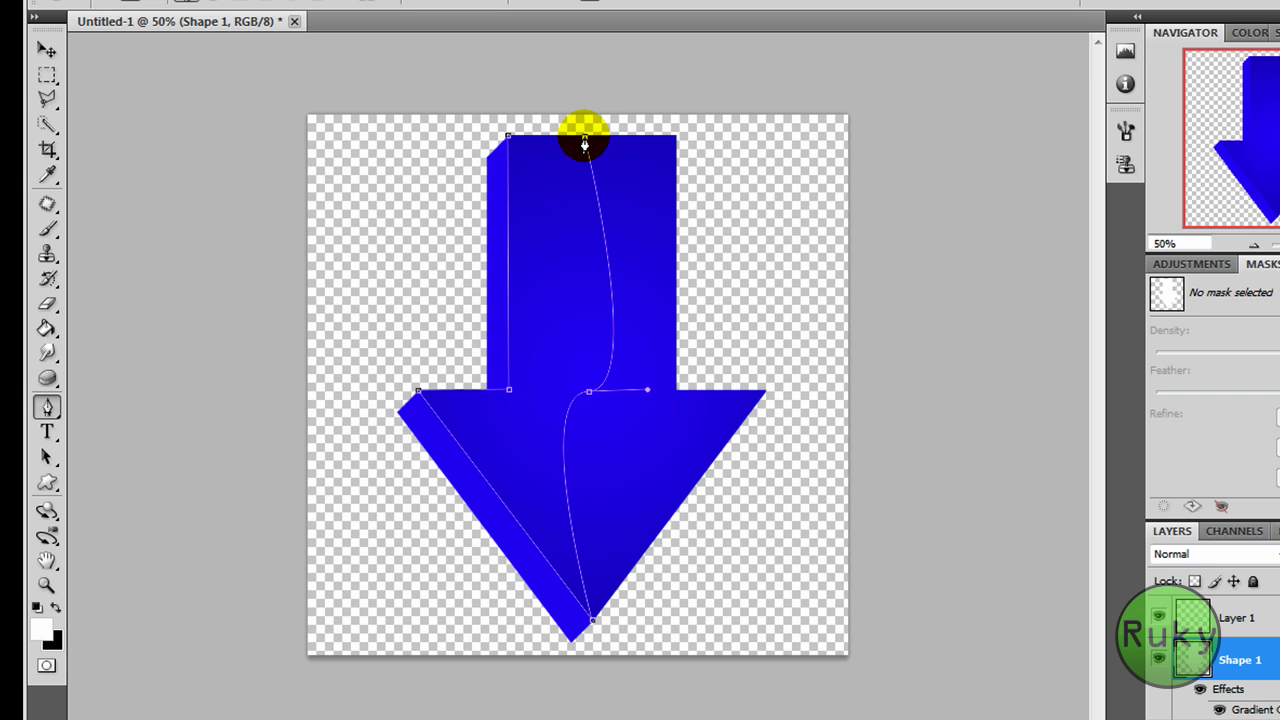
# Step: Close the curved path at its start and make it a selection with 0 feather
pyautogui.click(509, 137)
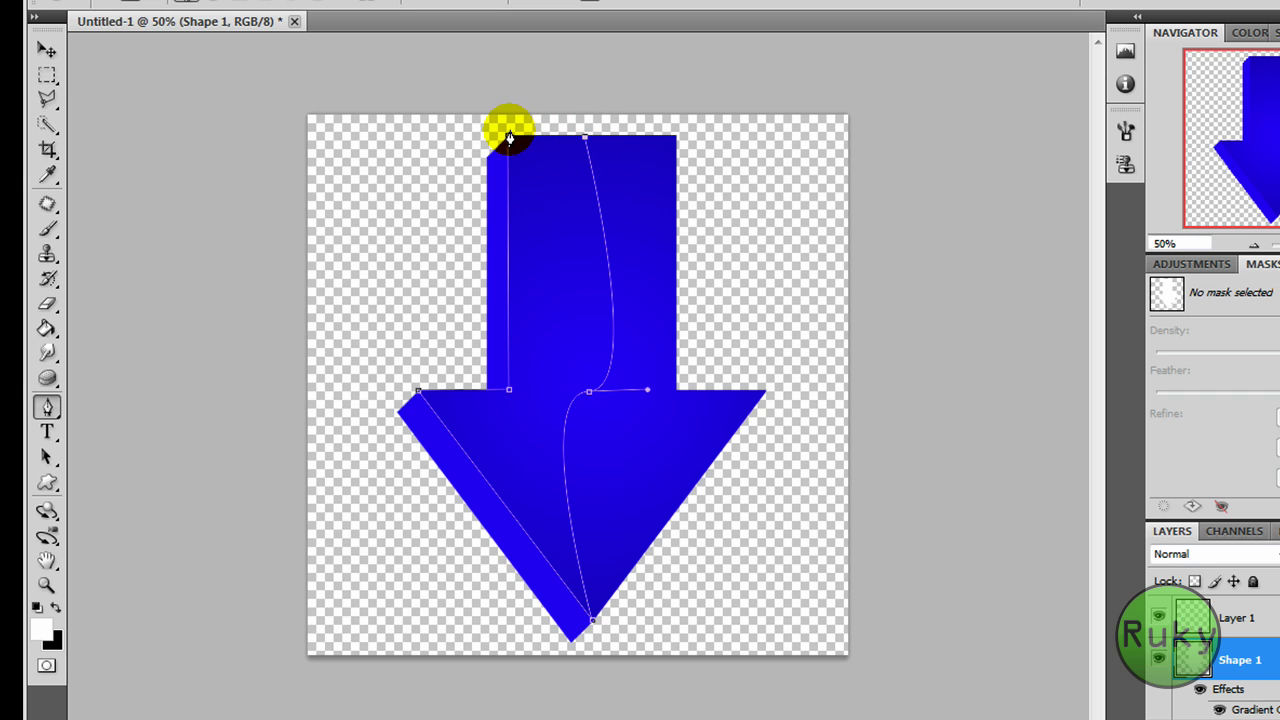
pyautogui.rightClick(543, 340)
pyautogui.click(611, 443)
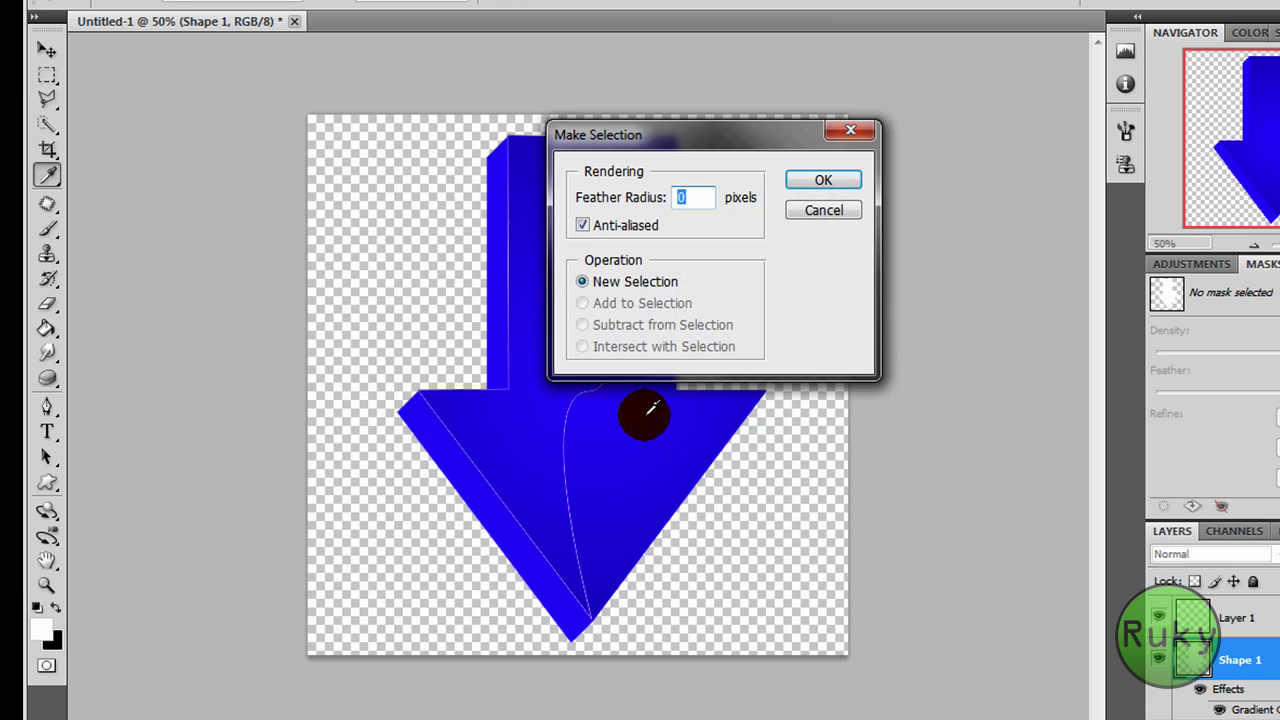
pyautogui.click(816, 179)
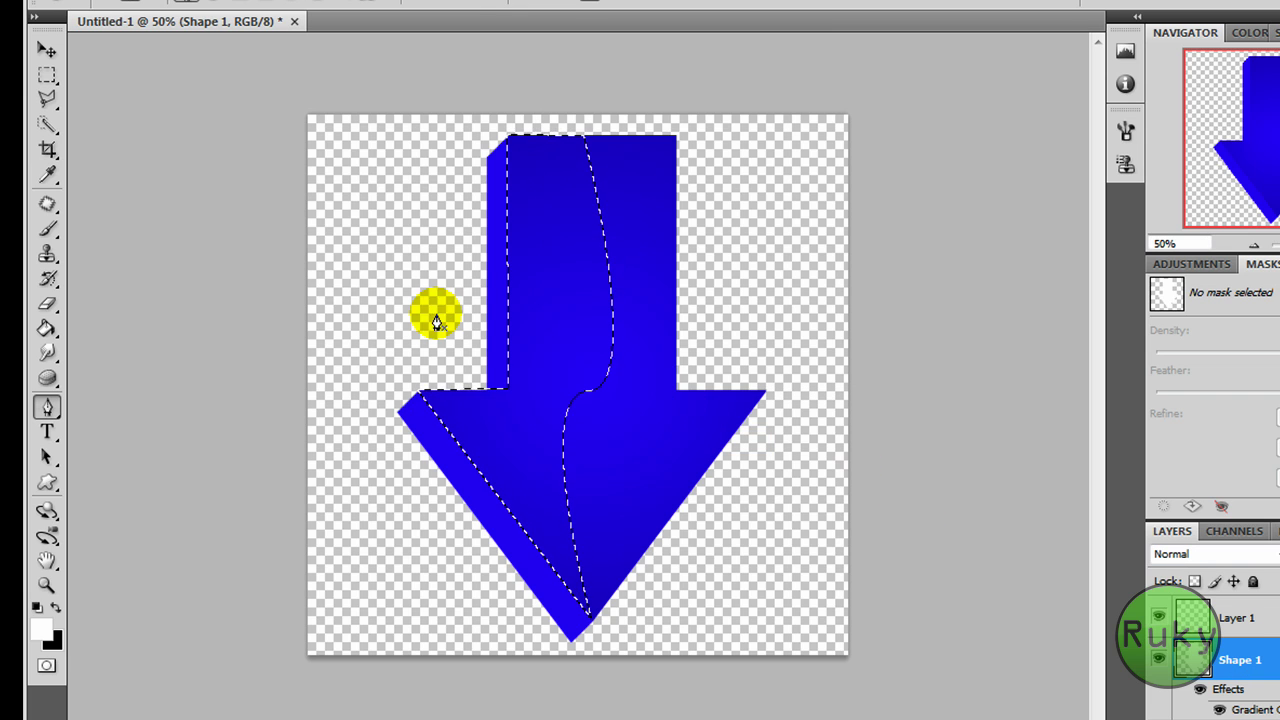
# Step: Fill the left-half selection with white on Layer 1 using the Paint Bucket
pyautogui.click(1224, 622)
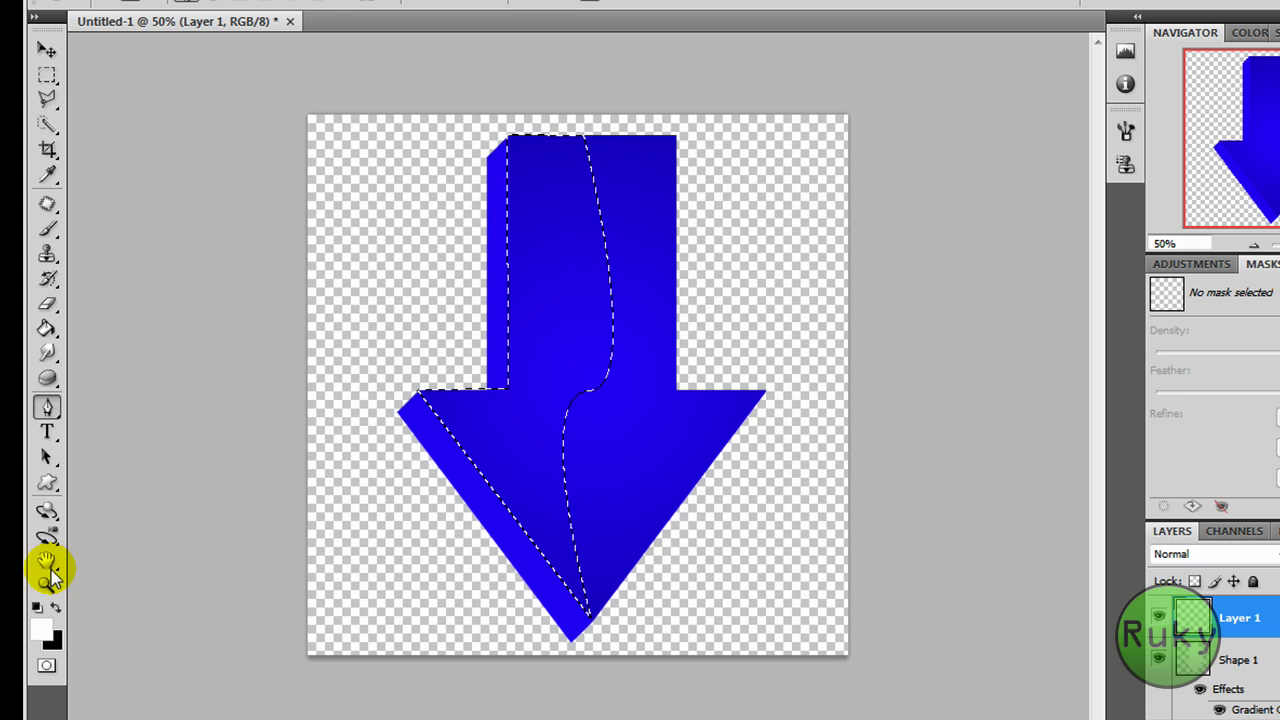
pyautogui.click(46, 326)
pyautogui.click(543, 298)
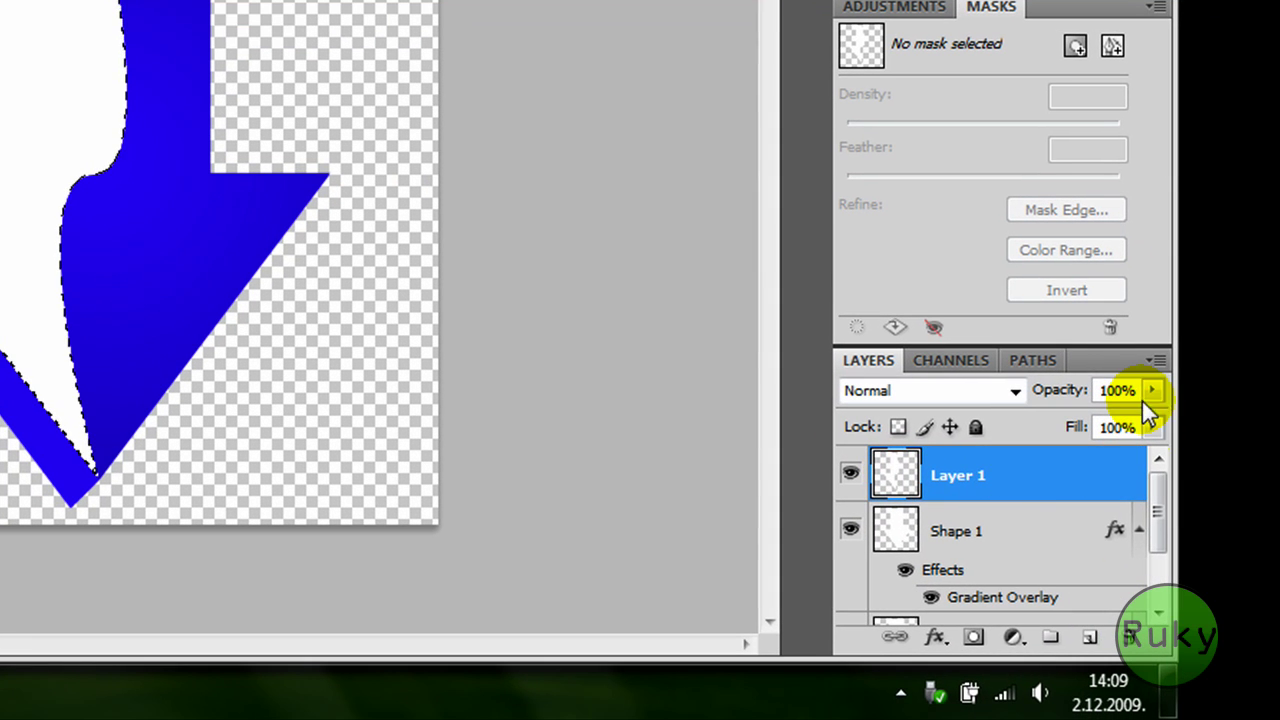
# Step: Set Layer 1's opacity to 20% and deselect with Ctrl+D
pyautogui.click(1117, 390)
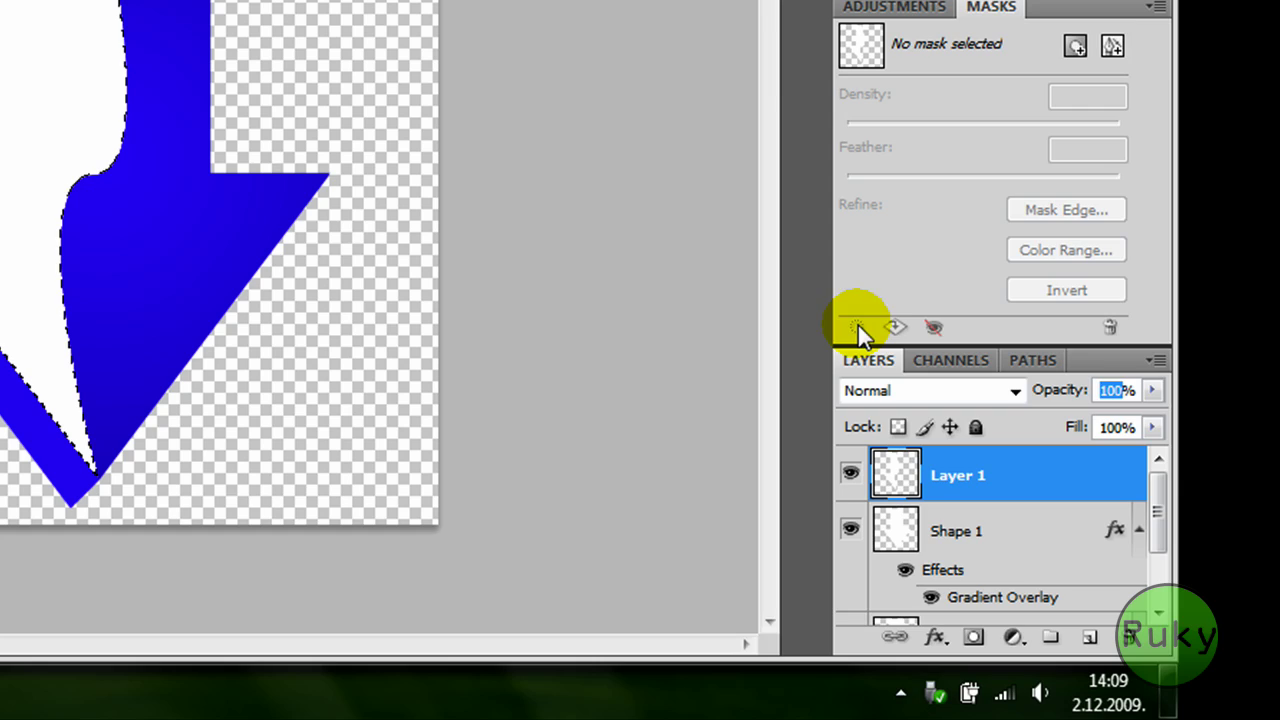
pyautogui.write('20')
pyautogui.press('Return')
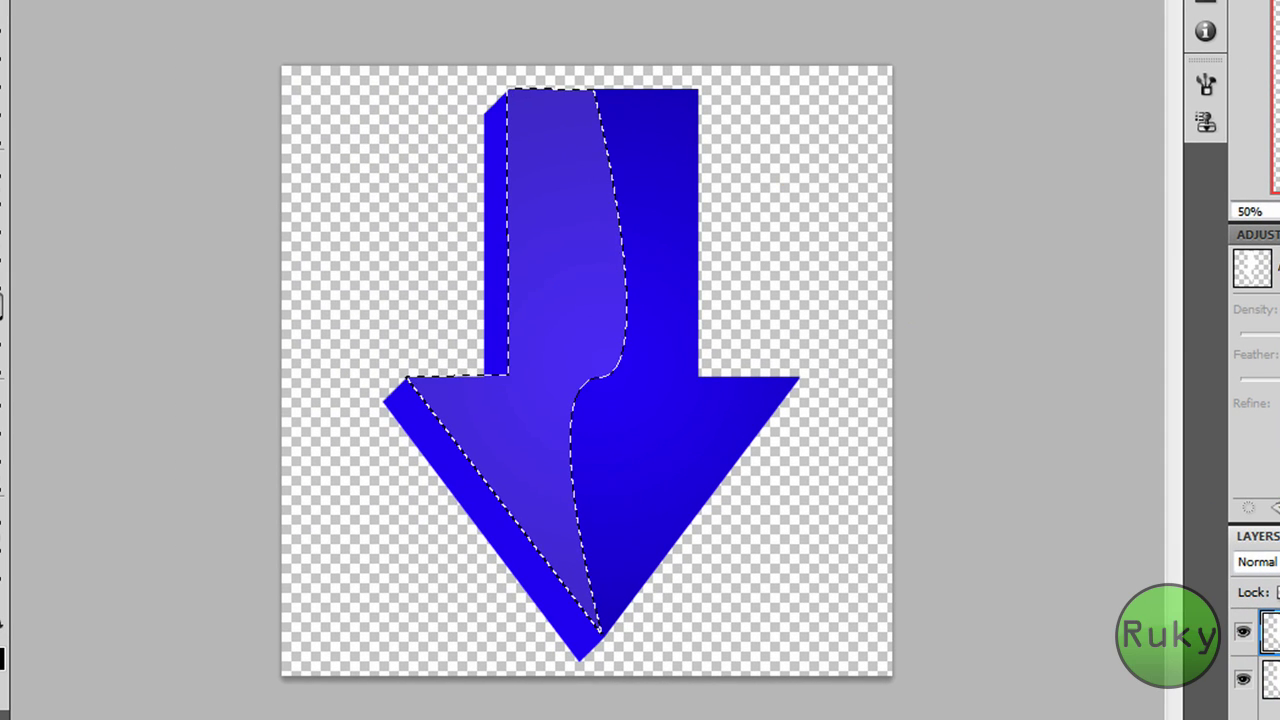
pyautogui.hotkey('alt', 's')
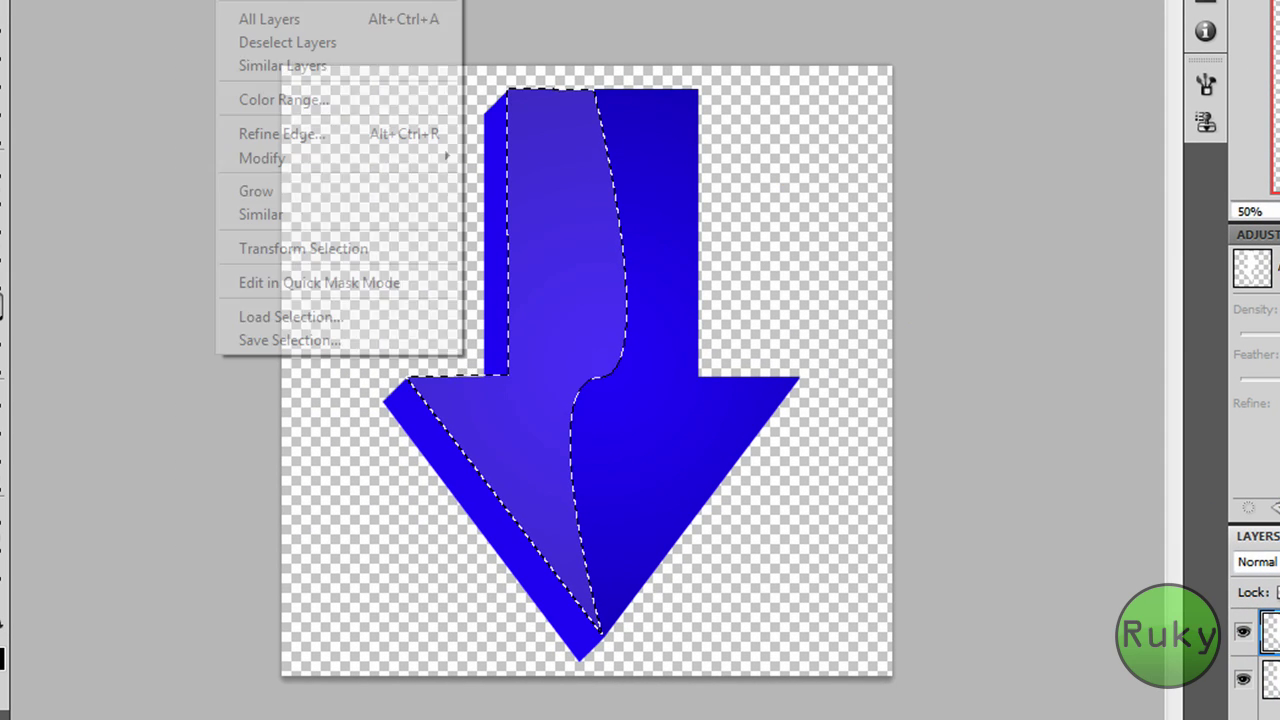
pyautogui.press('Escape')
pyautogui.hotkey('ctrl', 'd')
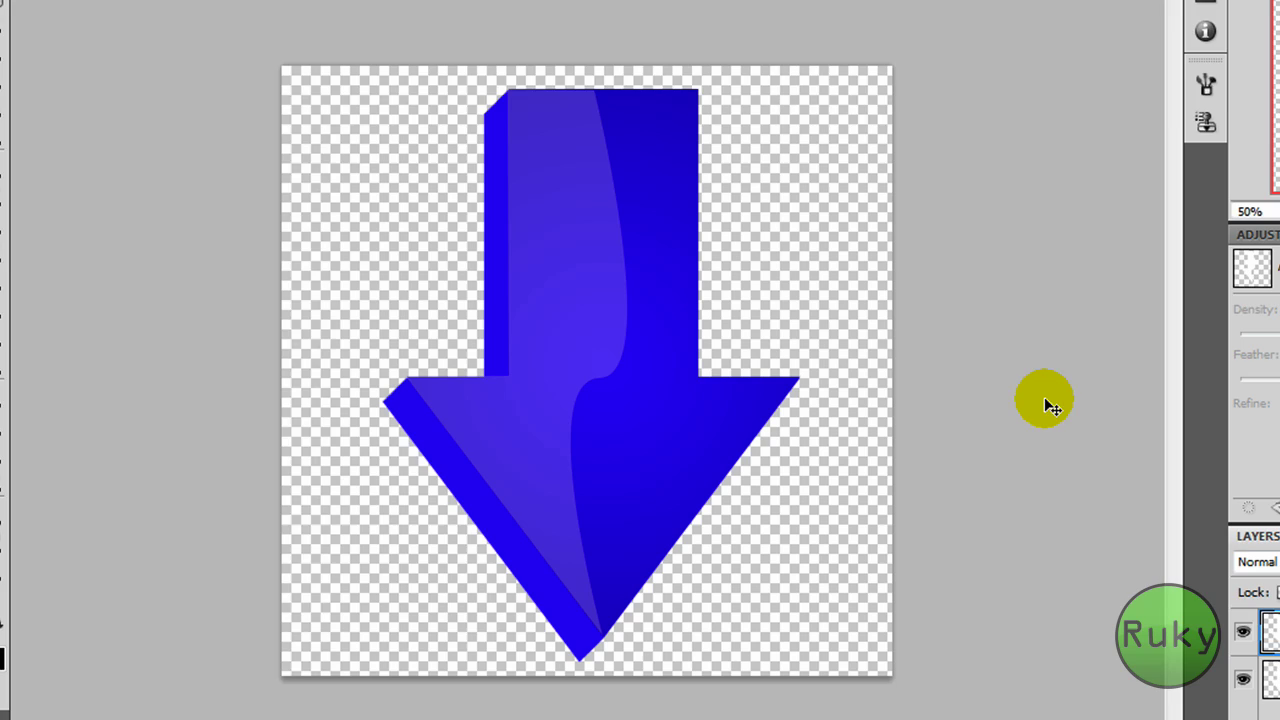
# Step: Hide Layer 1 and Shape 1, leaving Shape 1 copy 40 active, and select the Pen tool
pyautogui.scroll(-3, 1180, 615)
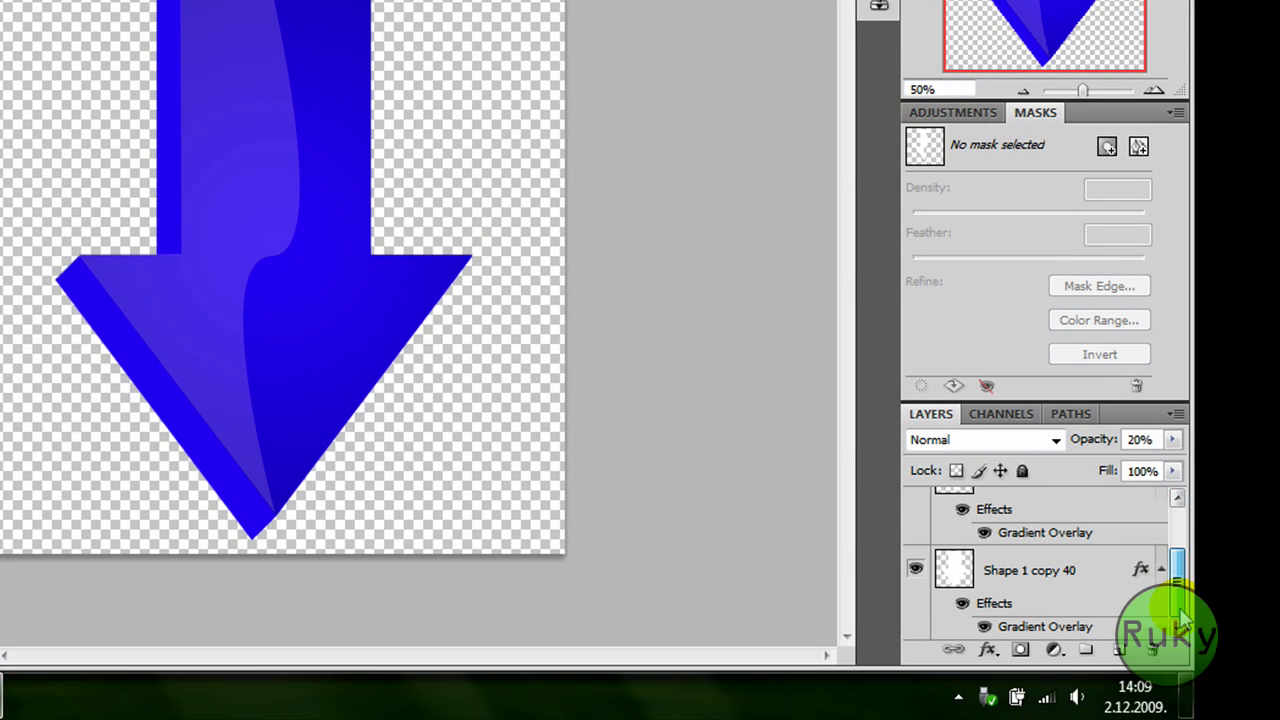
pyautogui.click(1023, 571)
pyautogui.moveTo(1176, 566); pyautogui.dragTo(1125, 528)
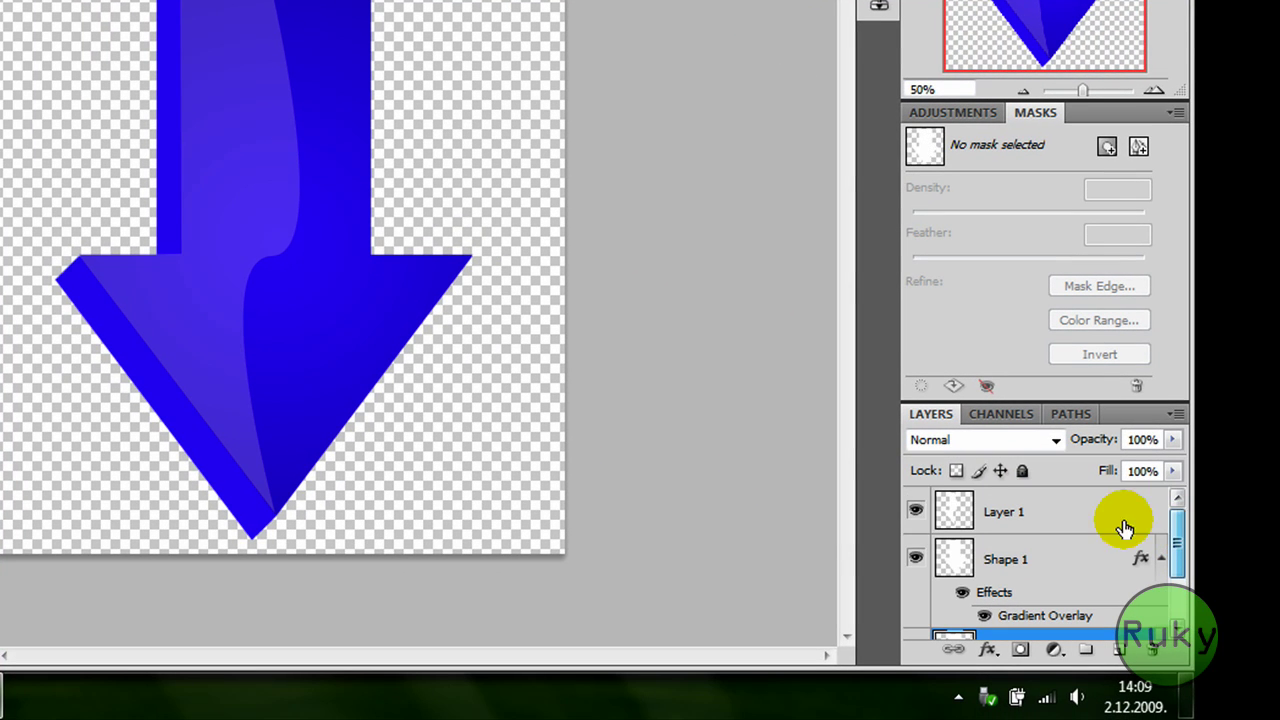
pyautogui.click(916, 512)
pyautogui.click(915, 559)
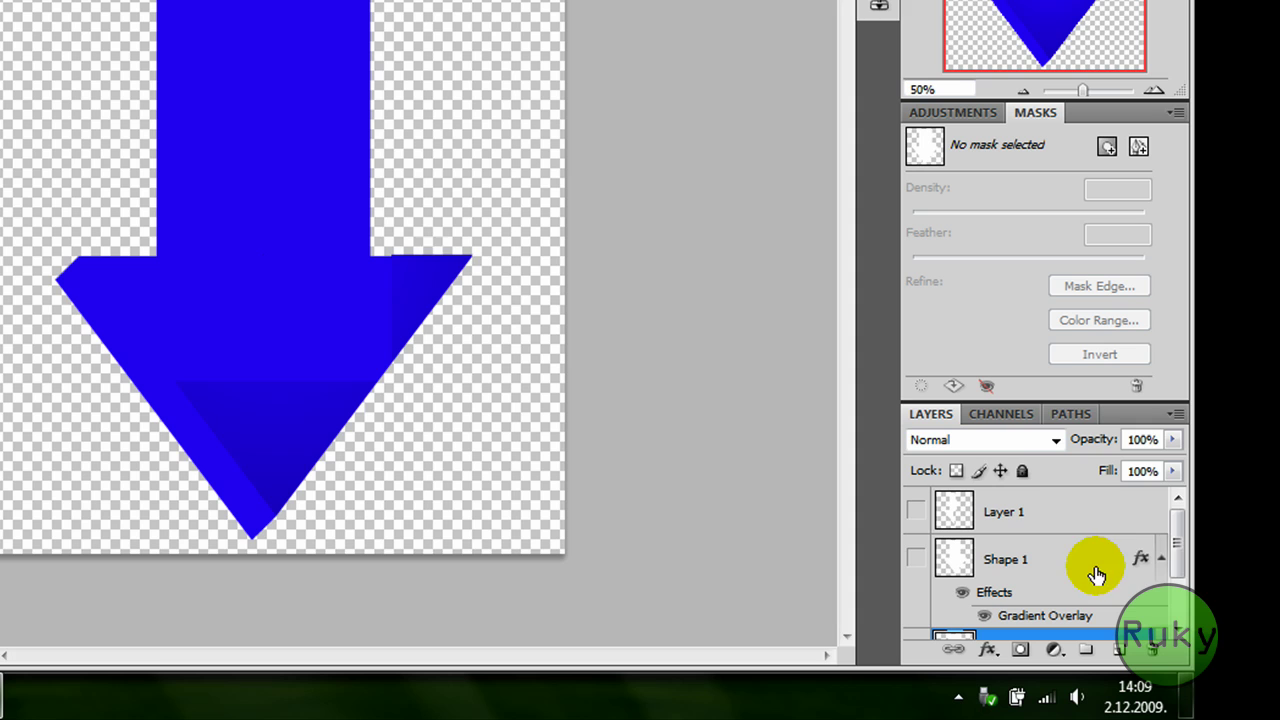
pyautogui.scroll(-3, 1180, 545)
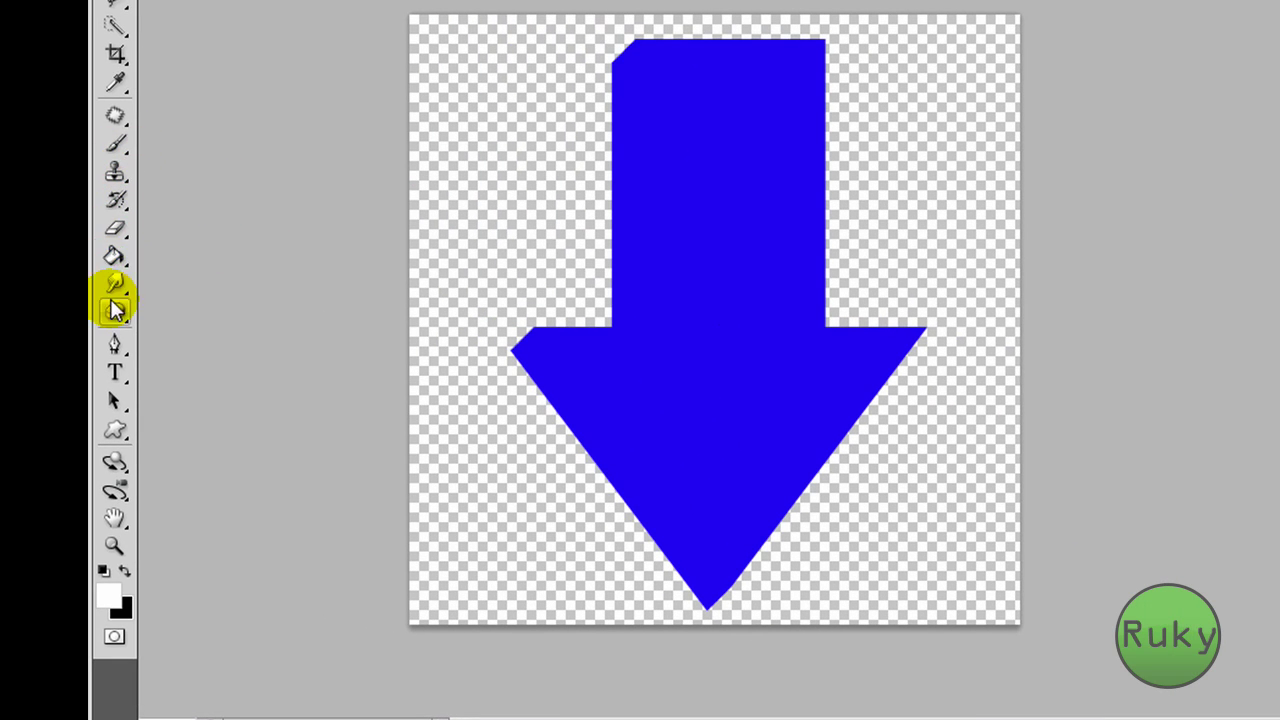
pyautogui.click(116, 228)
pyautogui.click(114, 343)
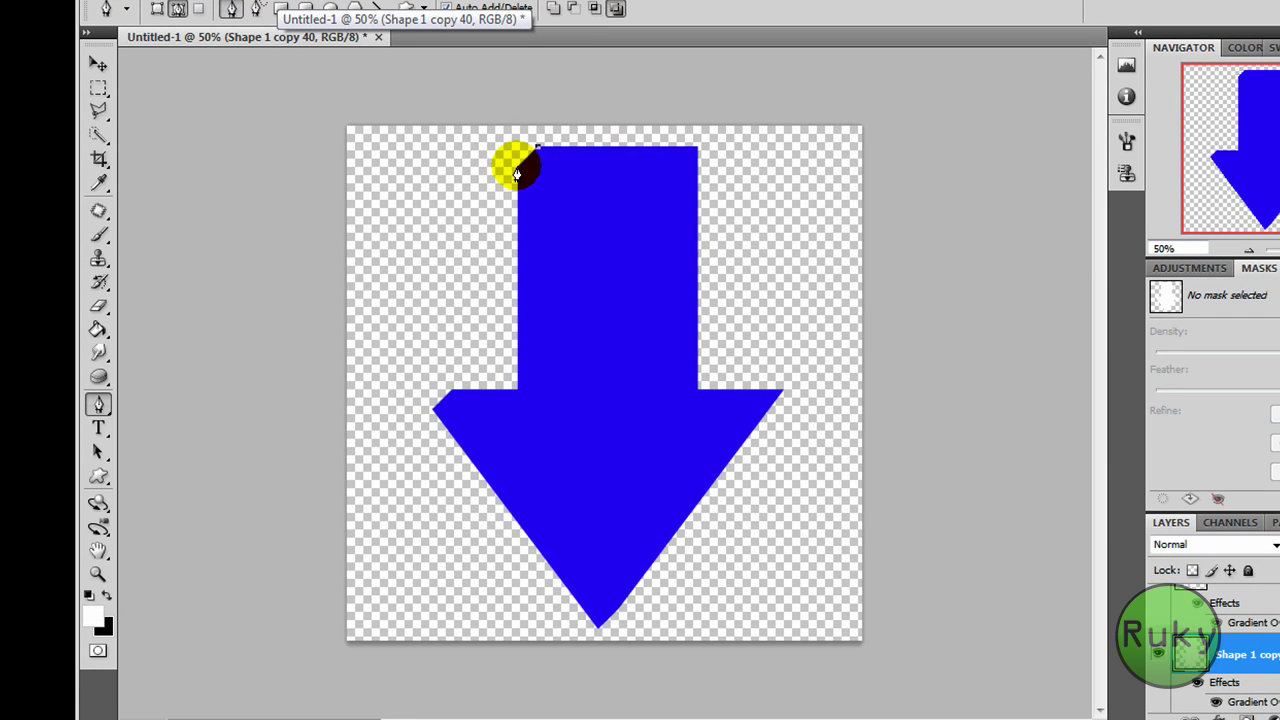
# Step: Place pen anchors at the arrow's corners, tip and shaft top, closing the path
pyautogui.click(517, 392)
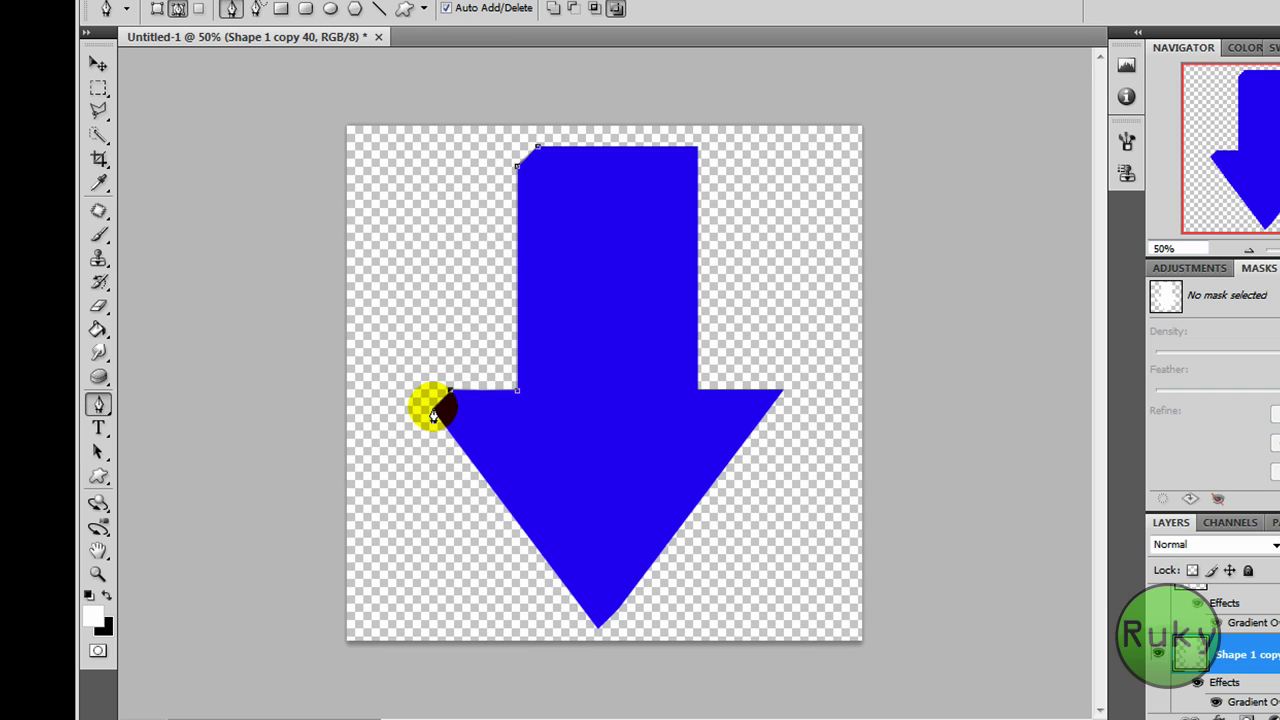
pyautogui.click(432, 407)
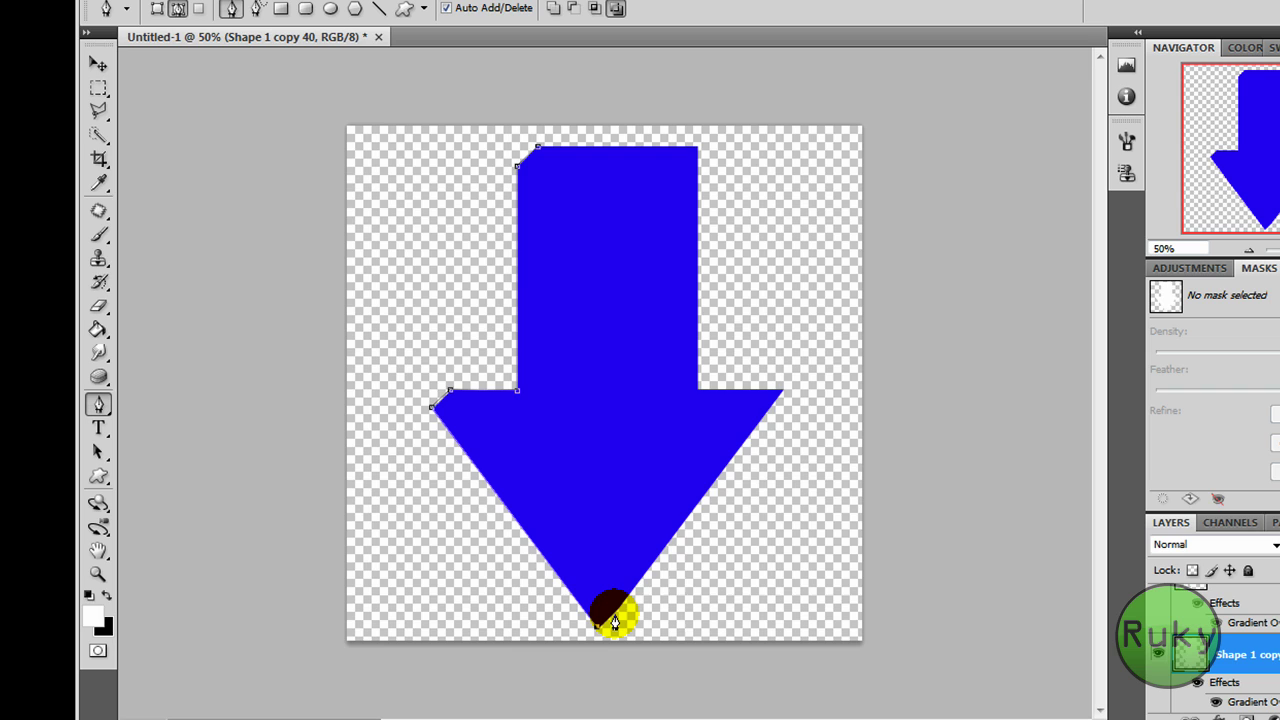
pyautogui.click(774, 398)
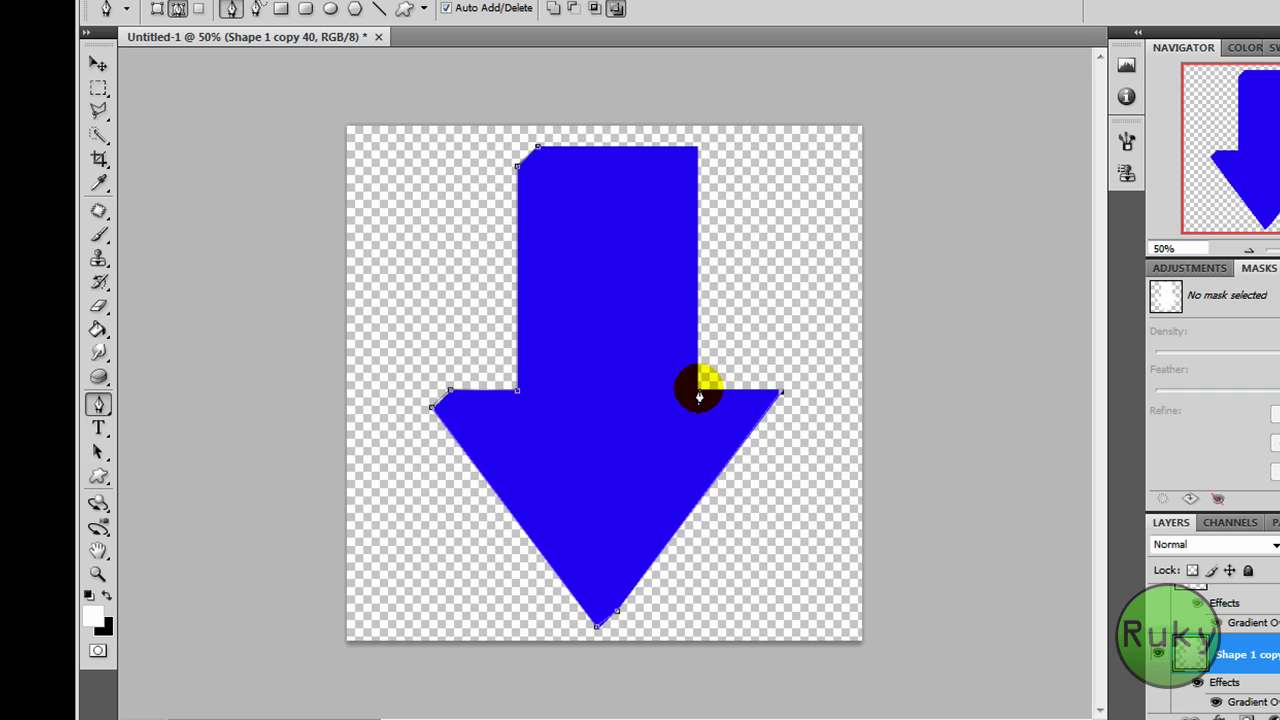
pyautogui.click(696, 150)
pyautogui.click(555, 151)
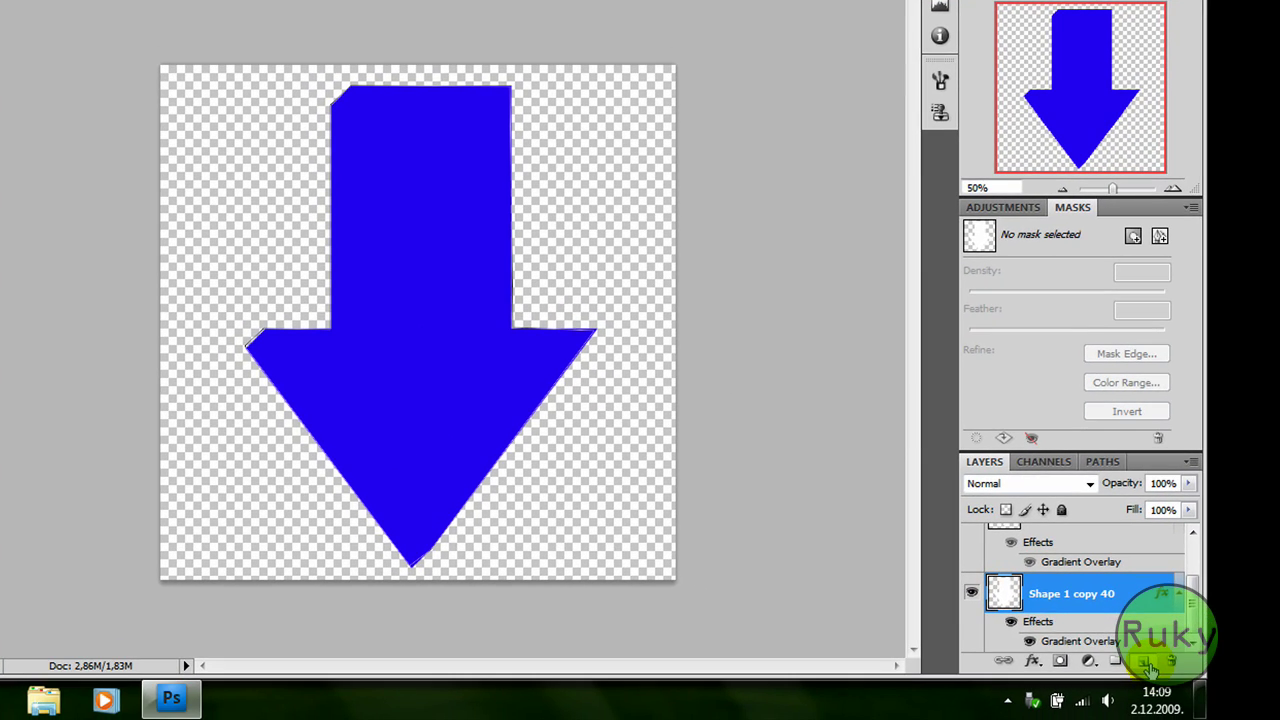
# Step: Add a new layer and turn the traced arrow path into a 0-feather selection
pyautogui.click(1279, 716)
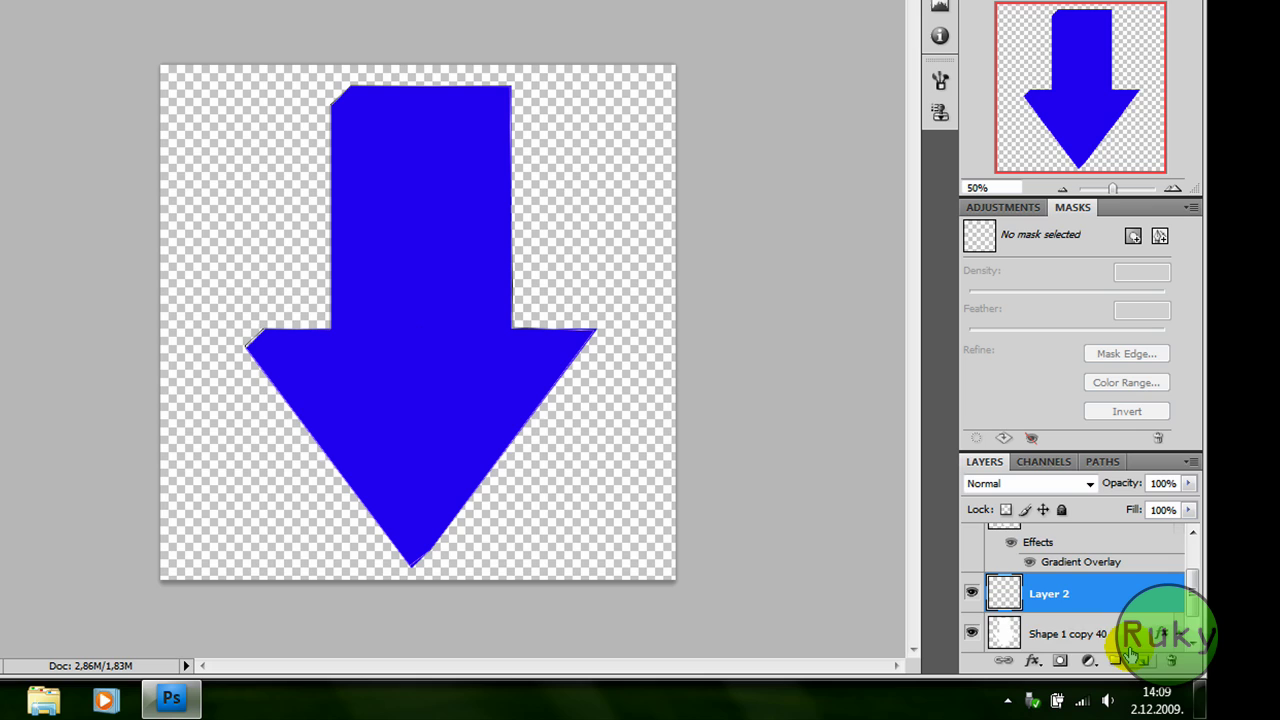
pyautogui.click(1028, 630)
pyautogui.click(378, 368)
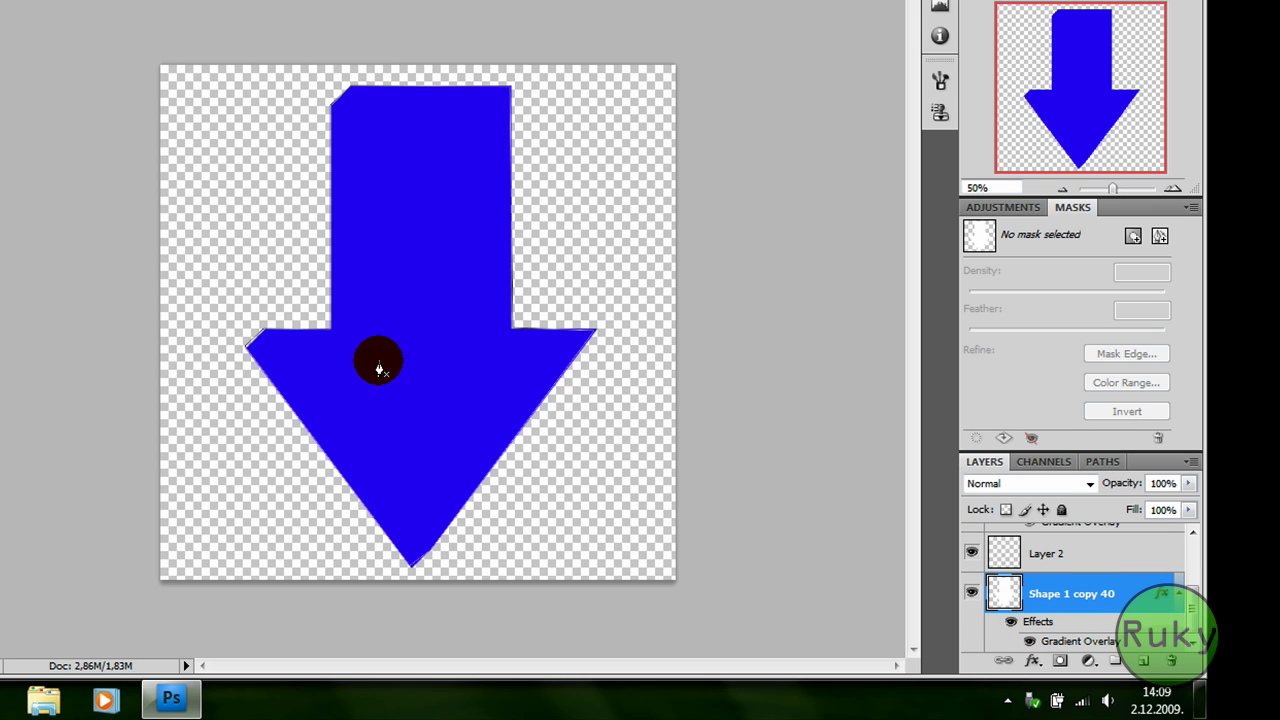
pyautogui.rightClick(378, 368)
pyautogui.click(423, 459)
pyautogui.click(587, 157)
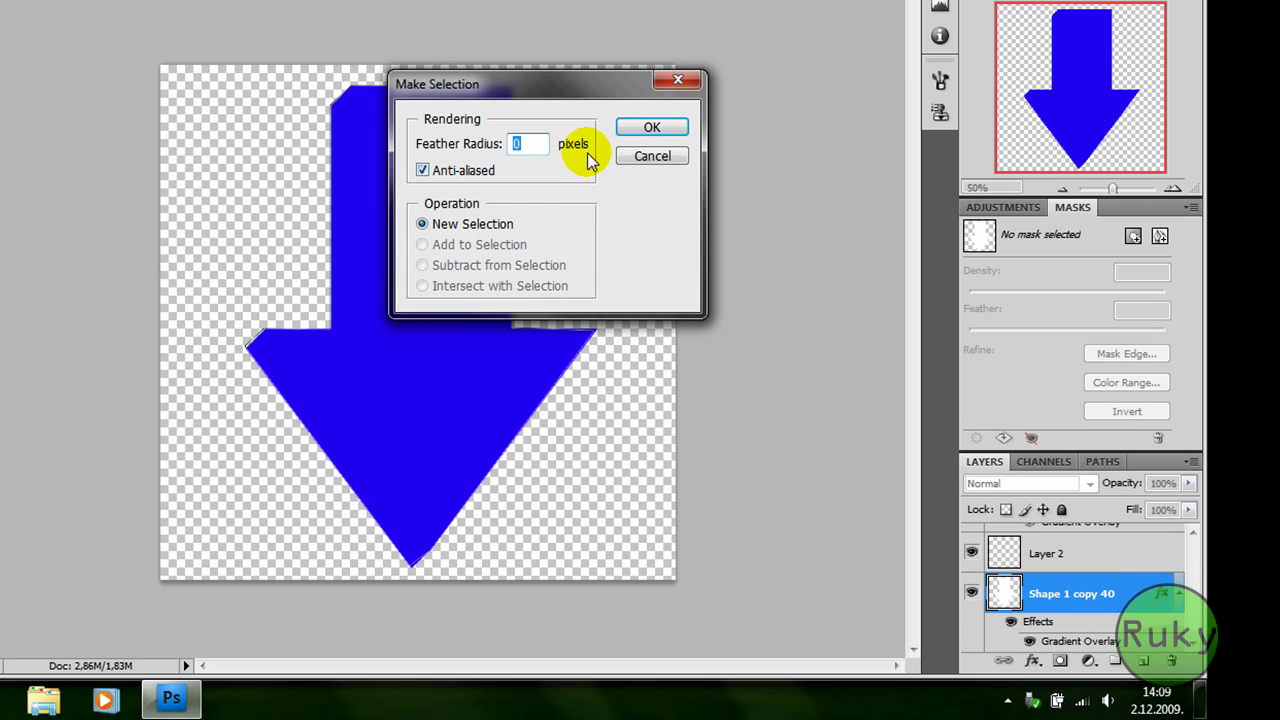
pyautogui.click(652, 128)
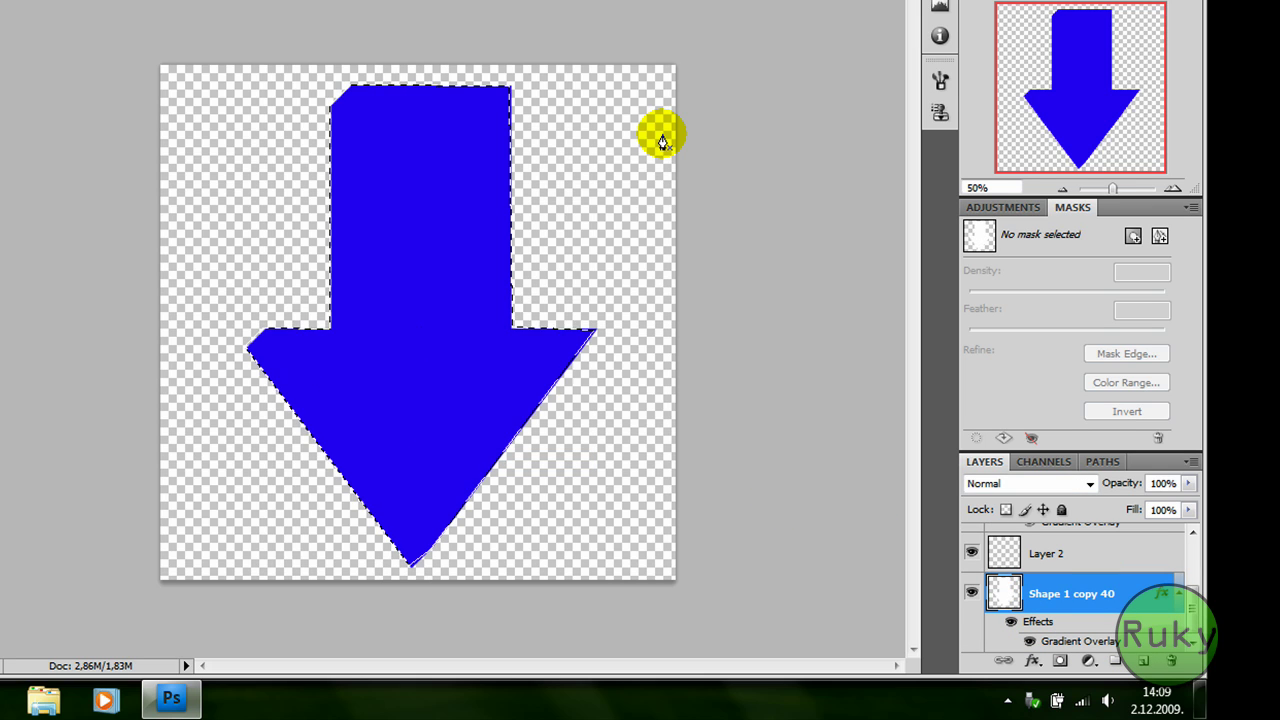
# Step: Fill the selection with white on Layer 2, set 20% opacity, and deselect
pyautogui.click(1060, 549)
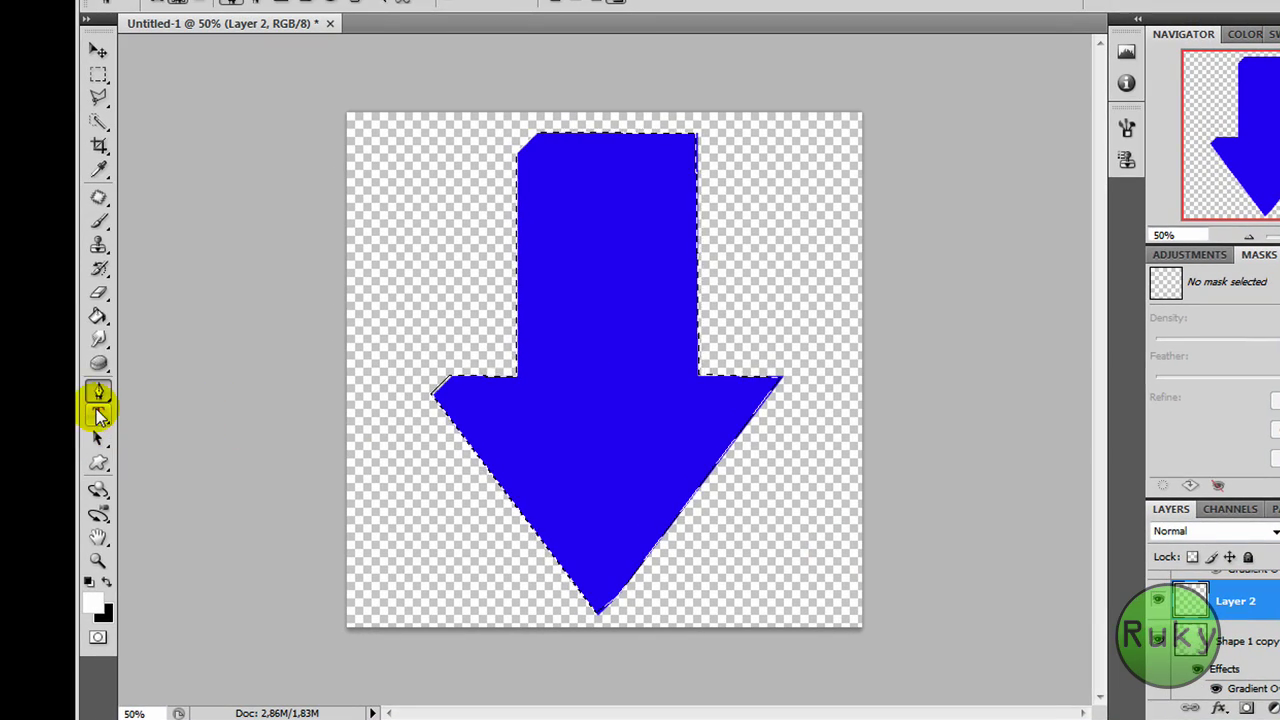
pyautogui.click(99, 312)
pyautogui.click(623, 346)
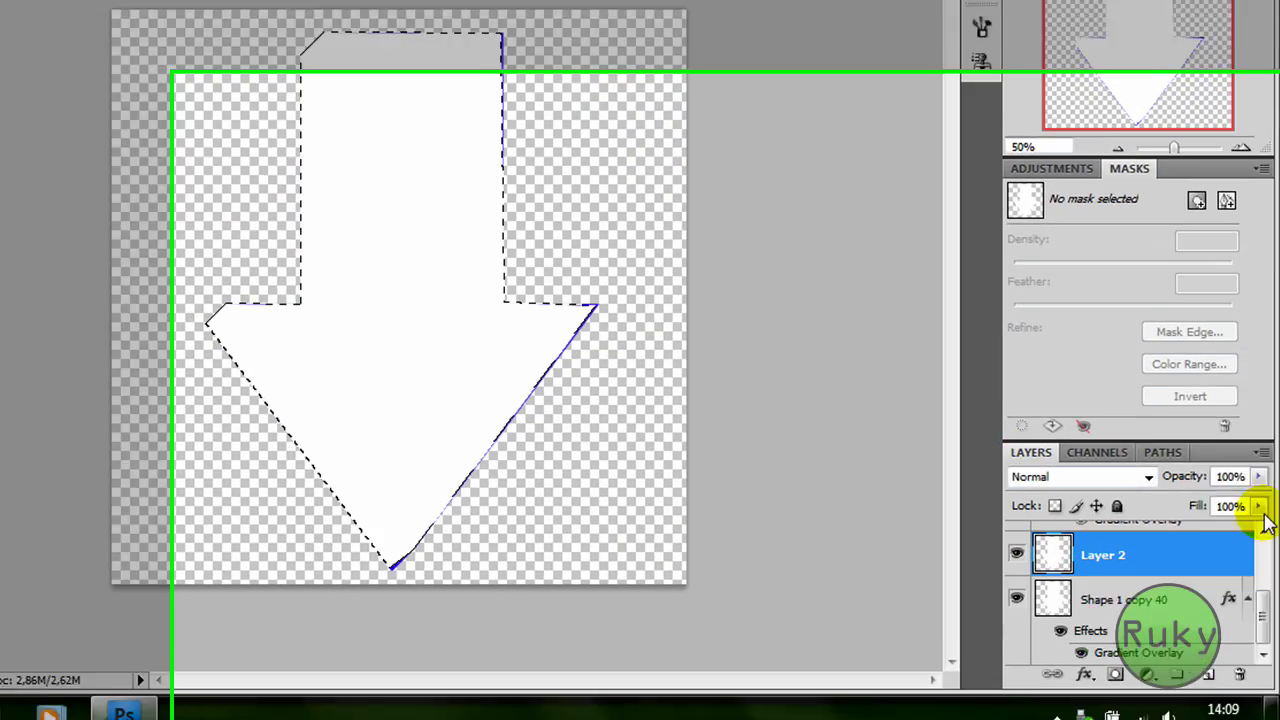
pyautogui.moveTo(1184, 472); pyautogui.dragTo(1044, 391)
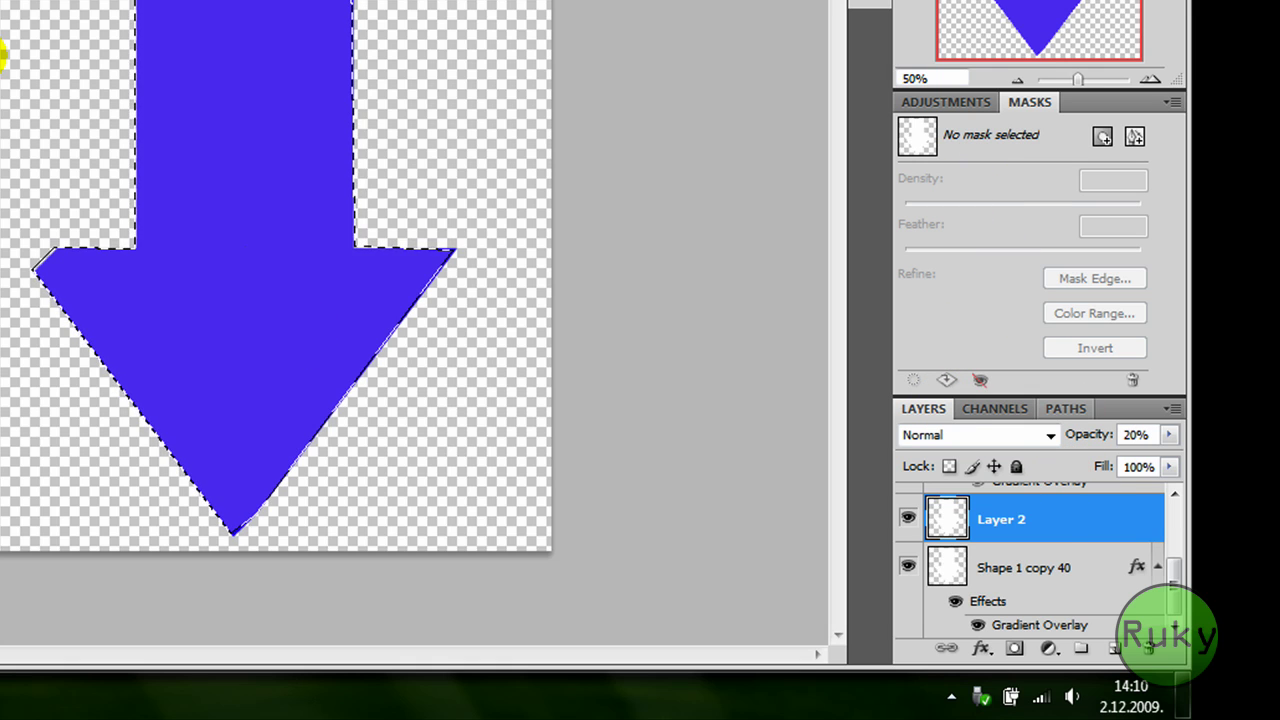
pyautogui.hotkey('ctrl', 'd')
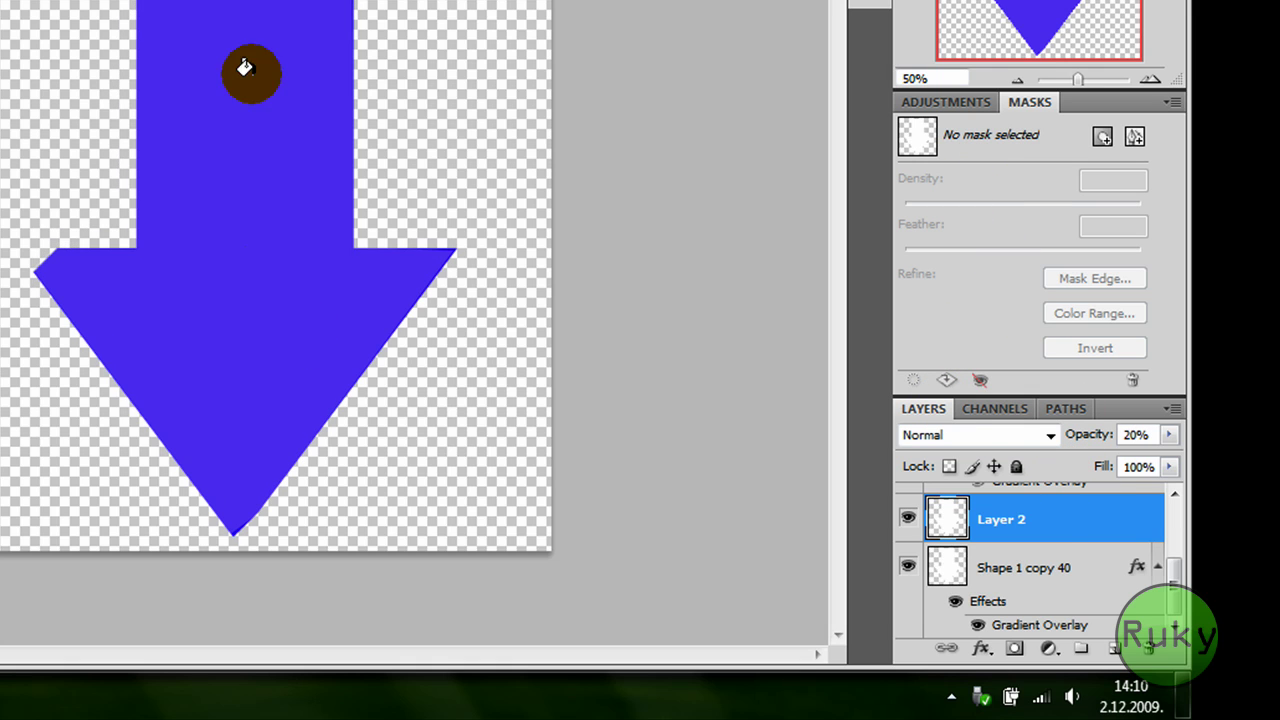
pyautogui.moveTo(1176, 594); pyautogui.dragTo(1178, 525)
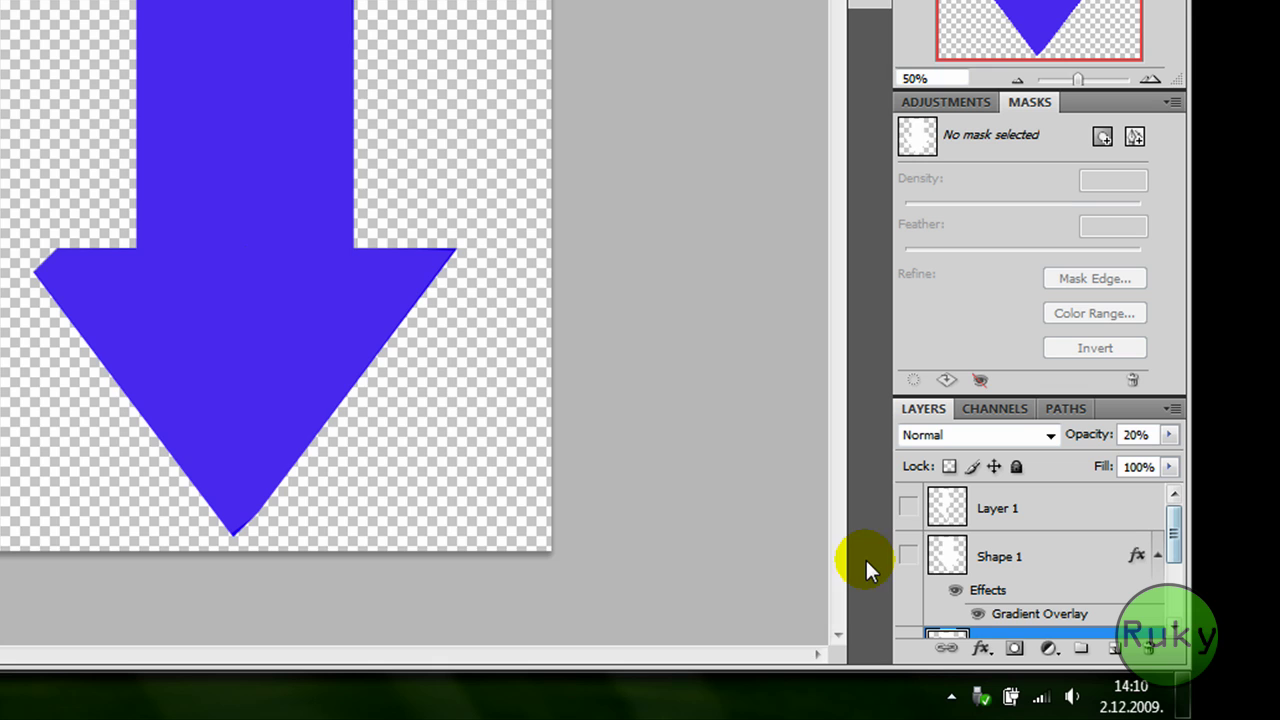
# Step: Show Shape 1 and Layer 1 again, then give Shape 1 a 3 px black outside stroke
pyautogui.click(908, 557)
pyautogui.click(908, 508)
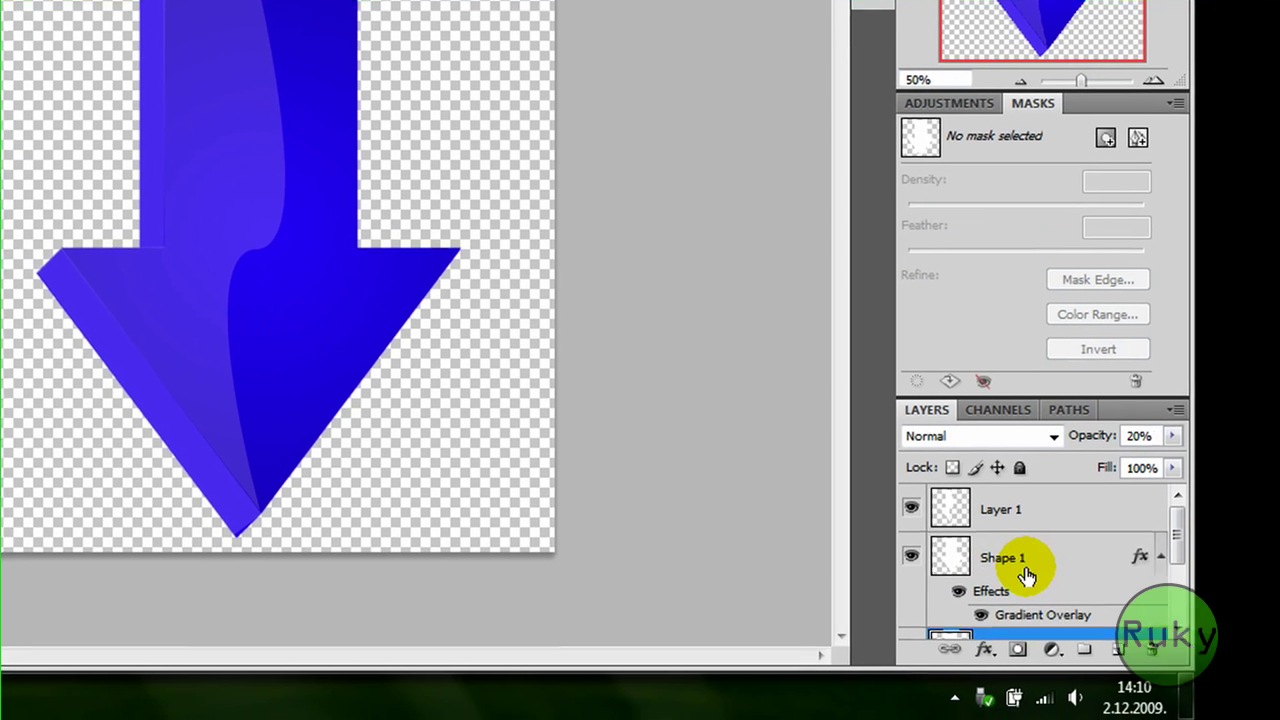
pyautogui.doubleClick(1008, 557)
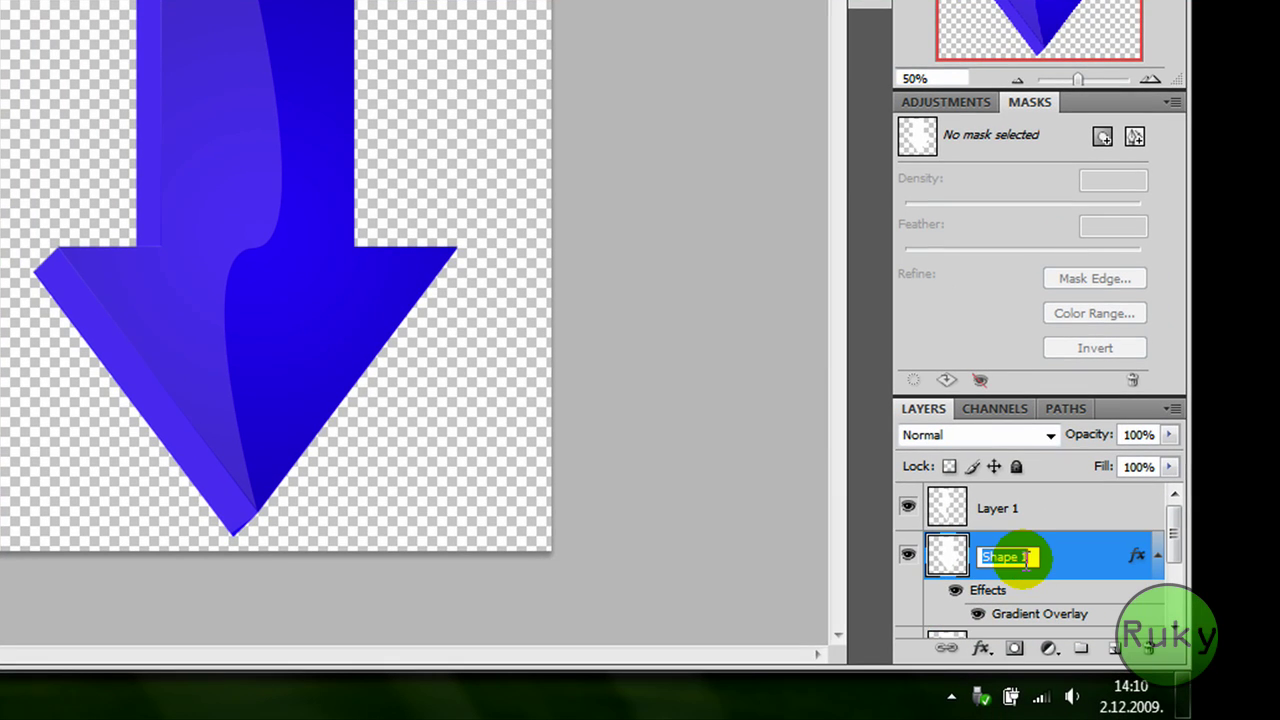
pyautogui.doubleClick(938, 560)
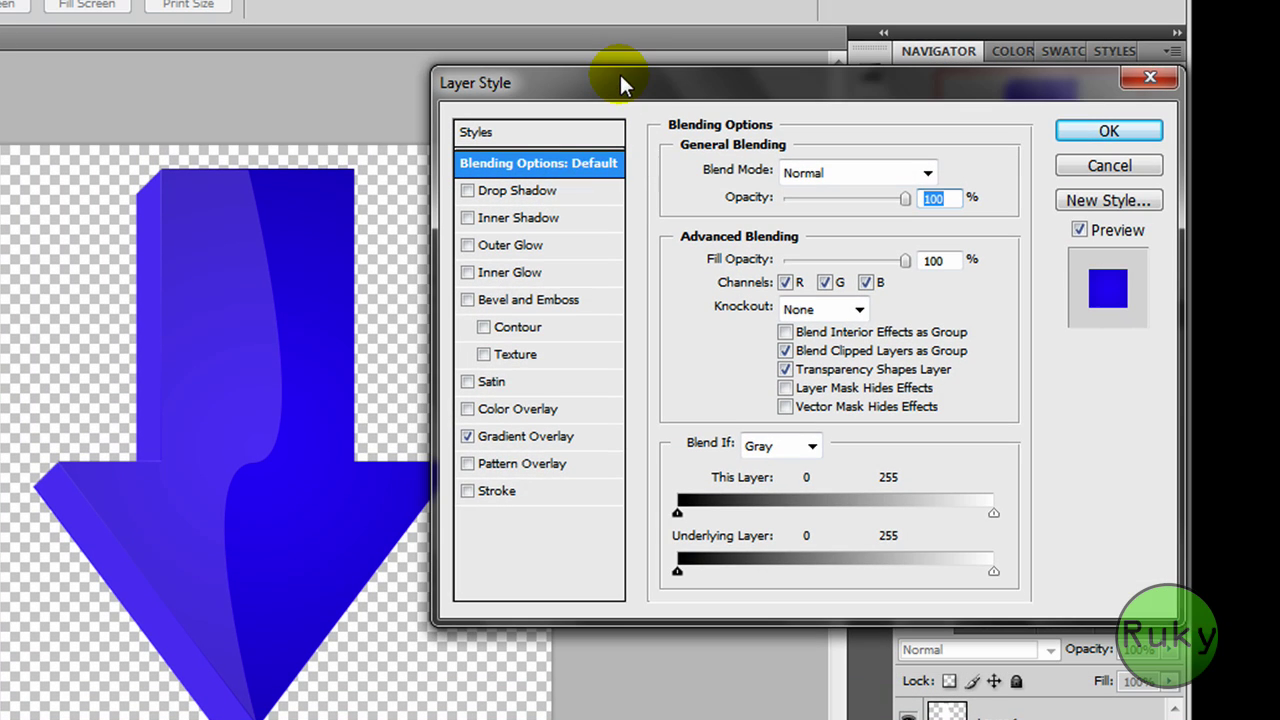
pyautogui.click(468, 491)
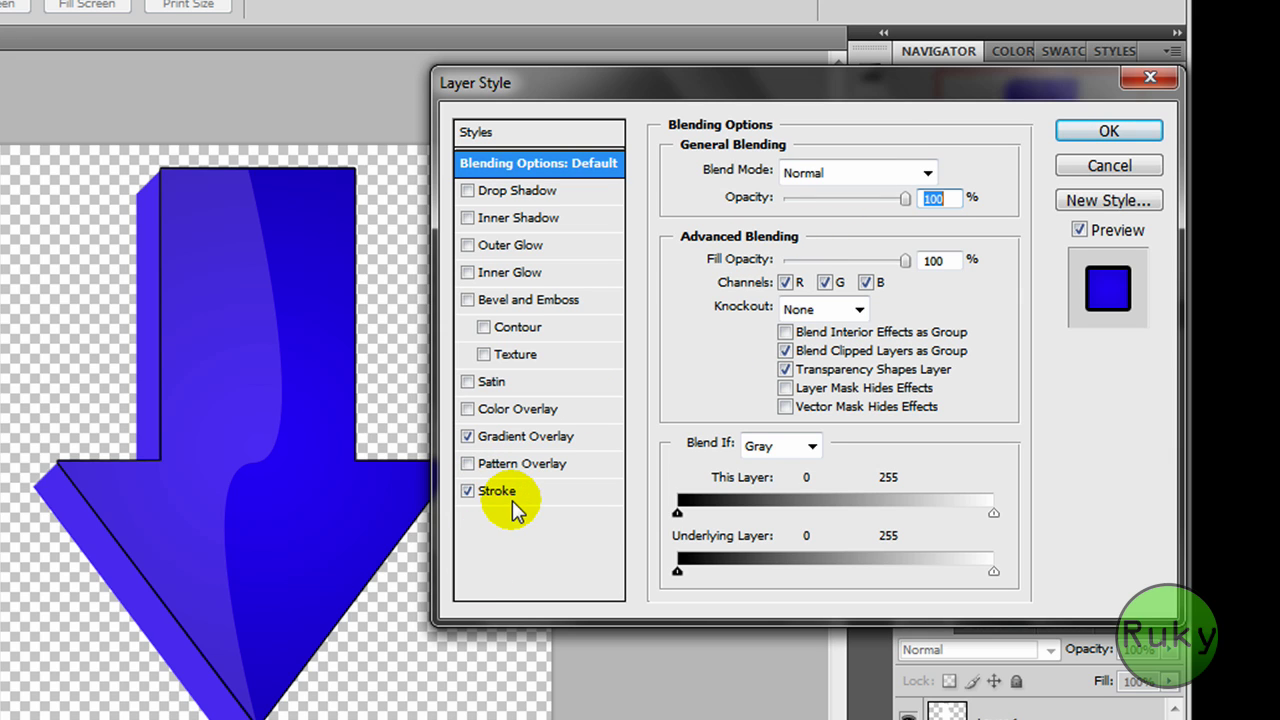
pyautogui.click(510, 492)
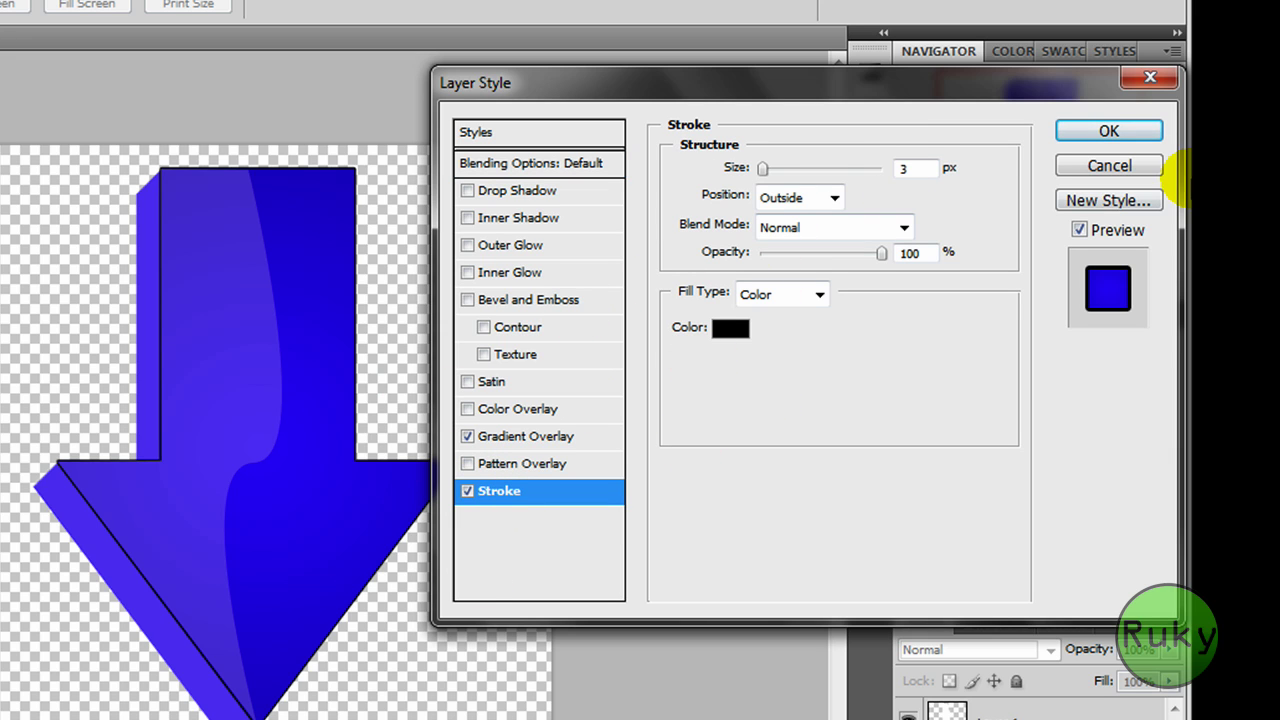
pyautogui.click(1100, 135)
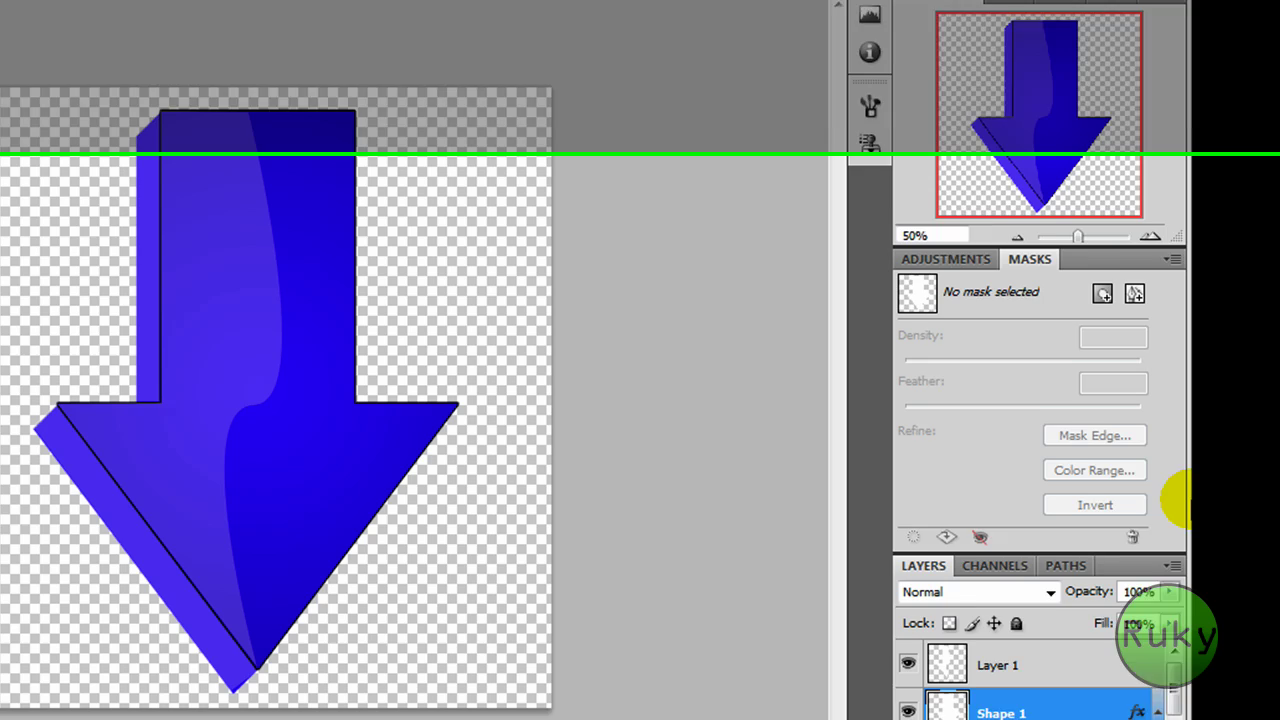
pyautogui.moveTo(1179, 484); pyautogui.dragTo(1179, 580)
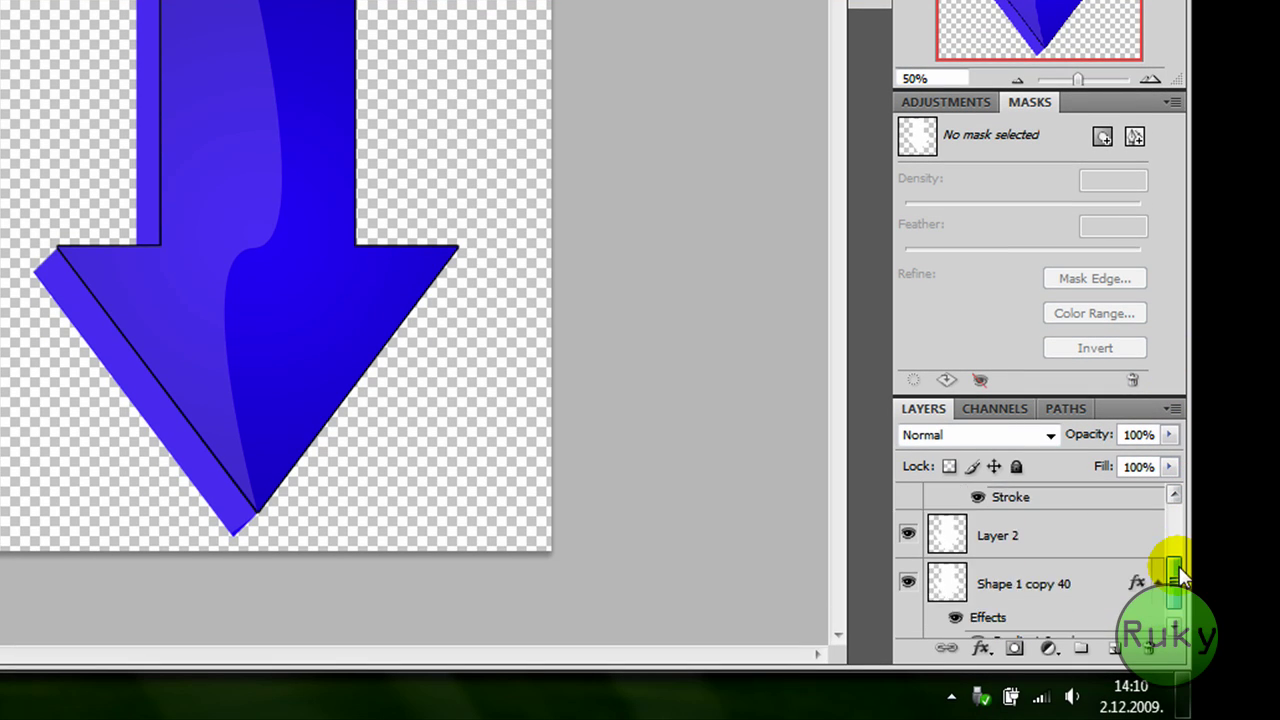
# Step: Add a matching 3 px black outside stroke to the Shape 1 copy 40 layer
pyautogui.doubleClick(1010, 588)
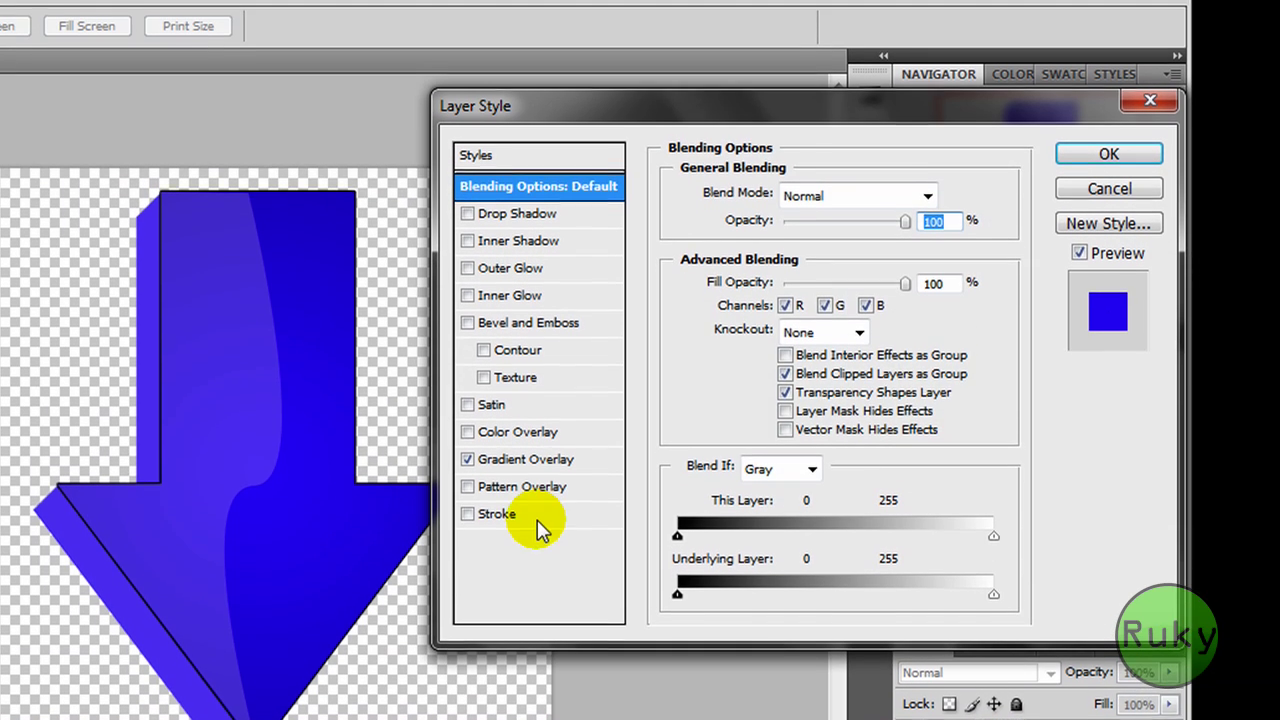
pyautogui.click(500, 522)
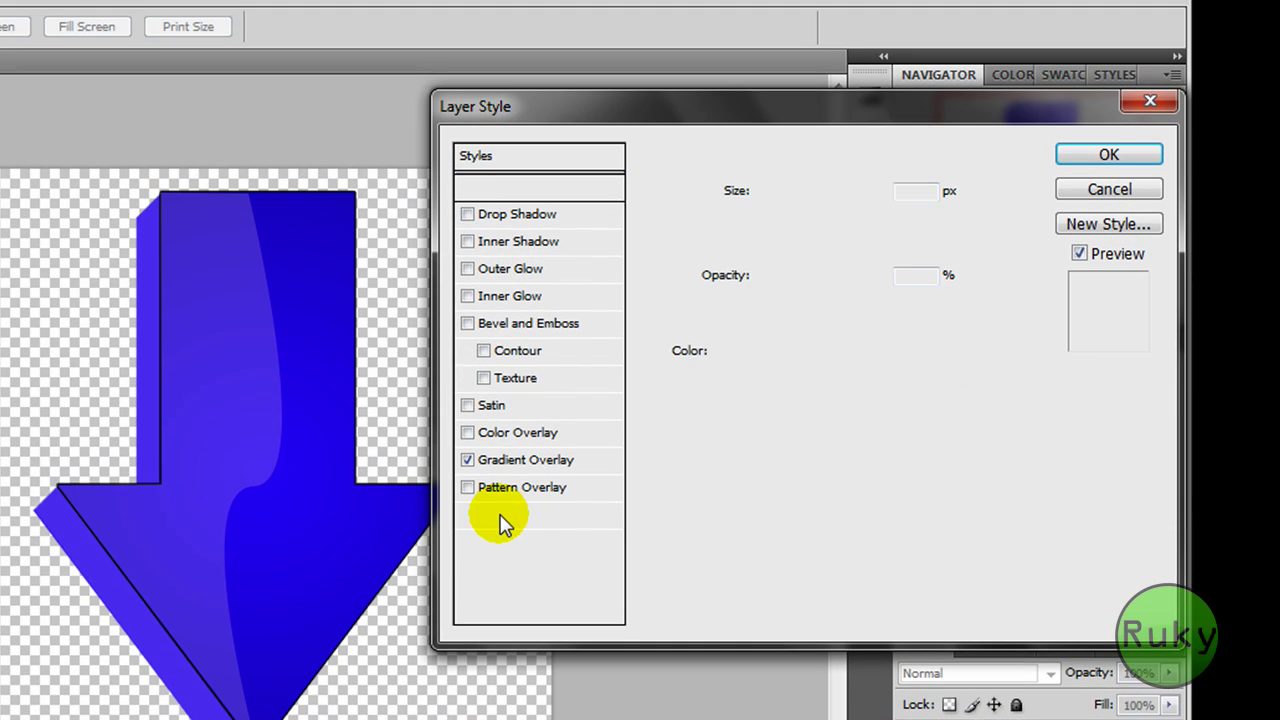
pyautogui.click(1135, 158)
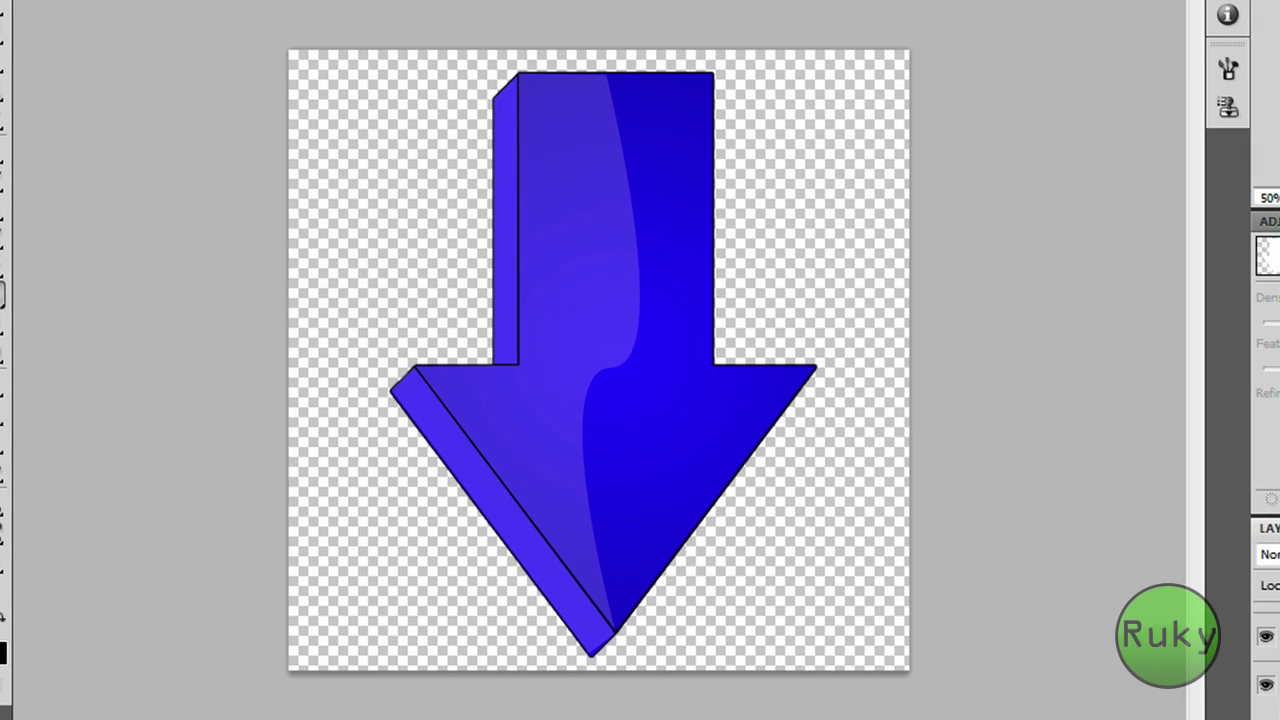